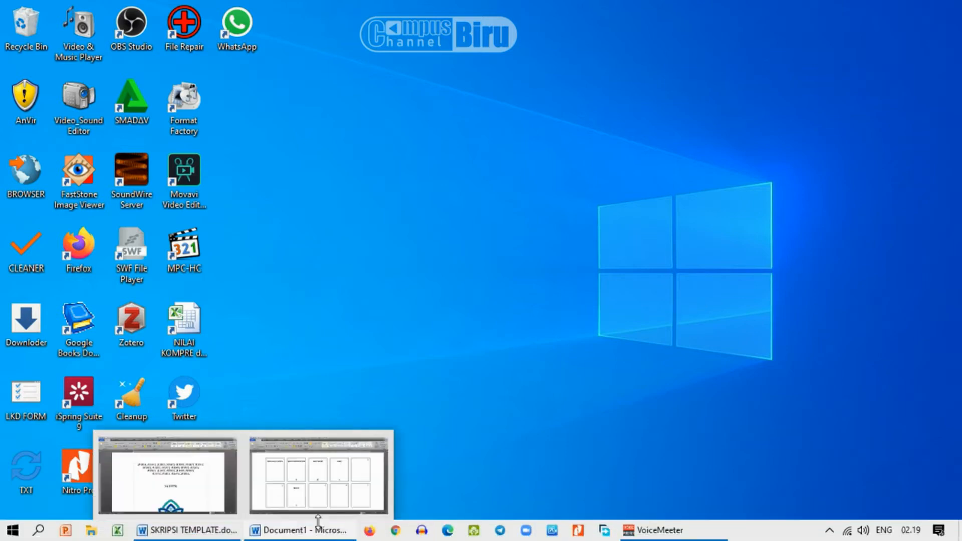
Examine the sample page-numbering layout in Document1 and switch to the SKRIPSI TEMPLATE.docx document
click(319, 531)
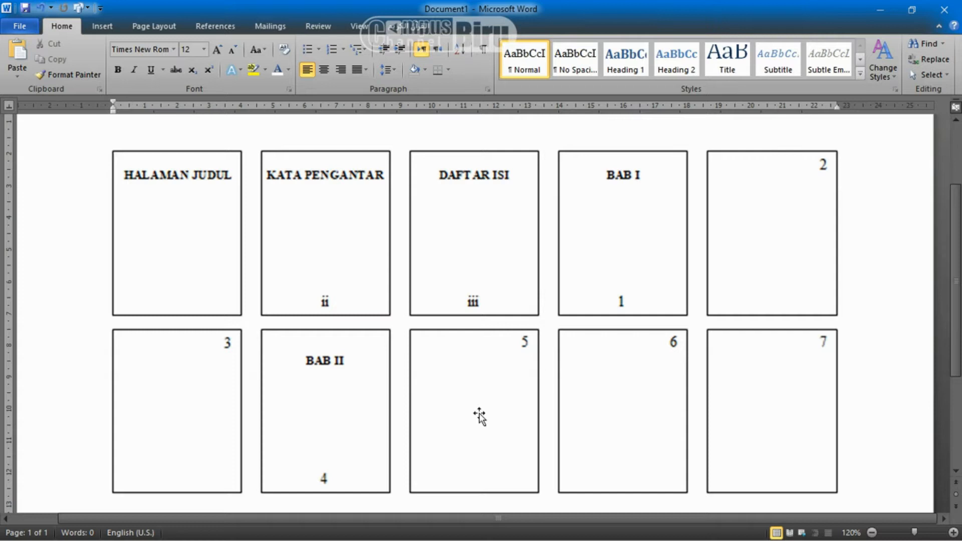
click(880, 9)
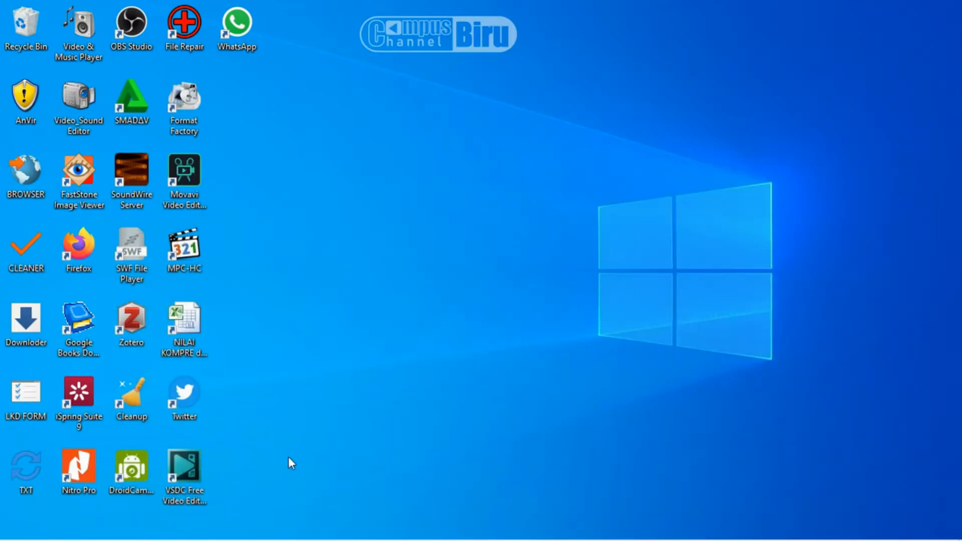
mouse_move(244, 534)
click(163, 474)
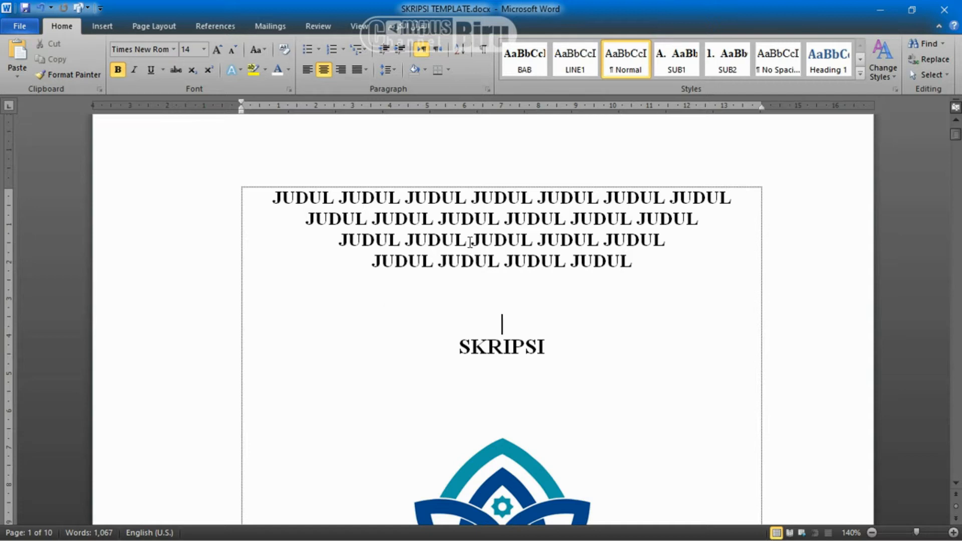
Look through the title page, KATA PENGANTAR, DAFTAR ISI and the start of BAB I to examine how the pages are separated
scroll(574, 242, down, 1)
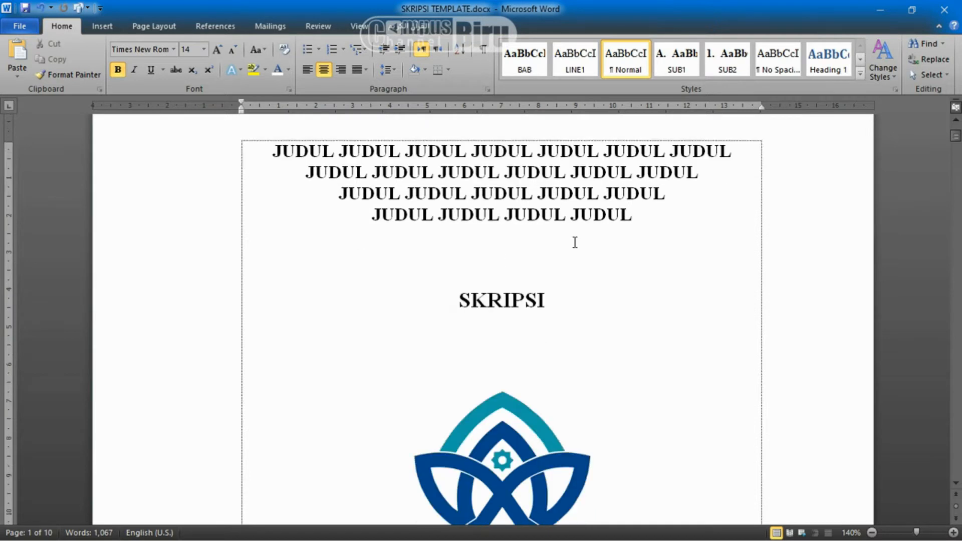
scroll(574, 255, up, 1)
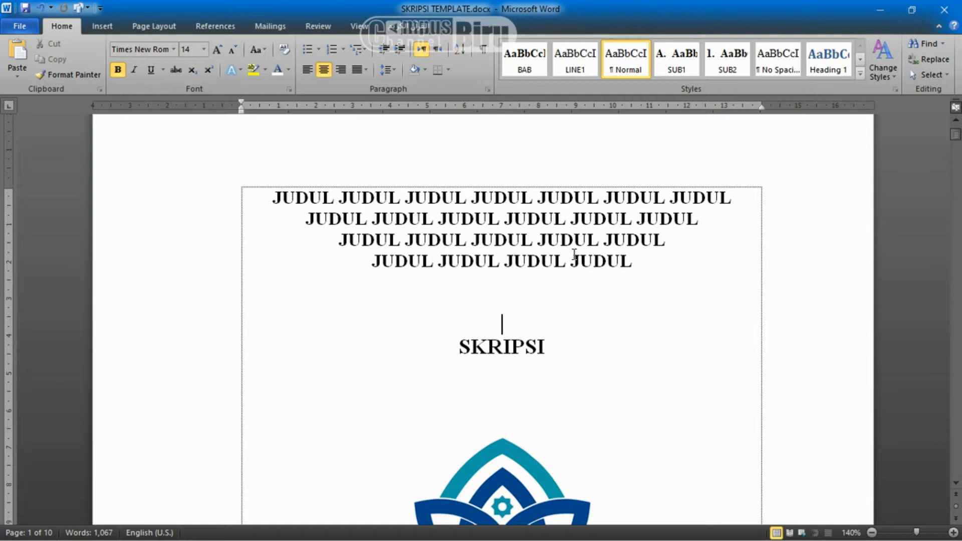
scroll(571, 278, down, 12)
scroll(574, 267, down, 1)
scroll(551, 266, up, 15)
scroll(551, 266, down, 7)
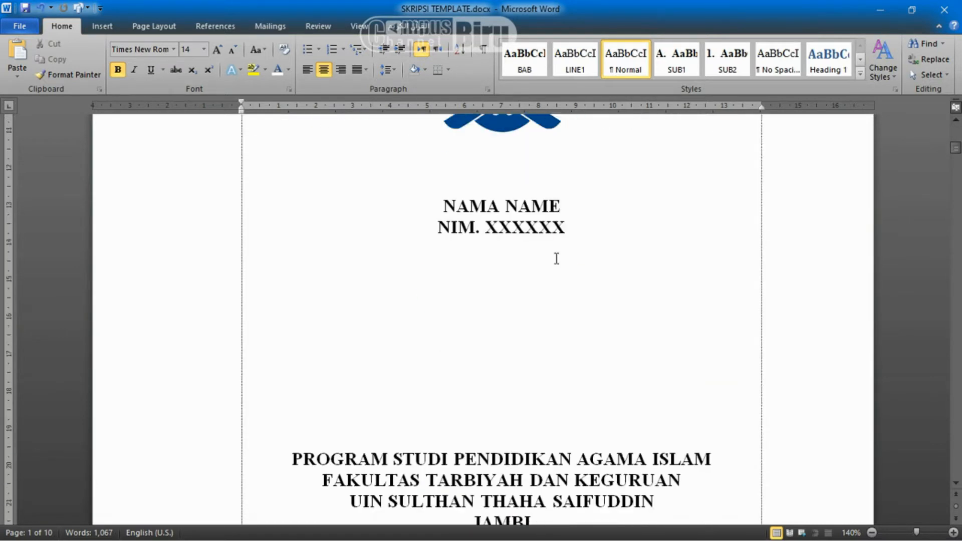
scroll(559, 256, down, 10)
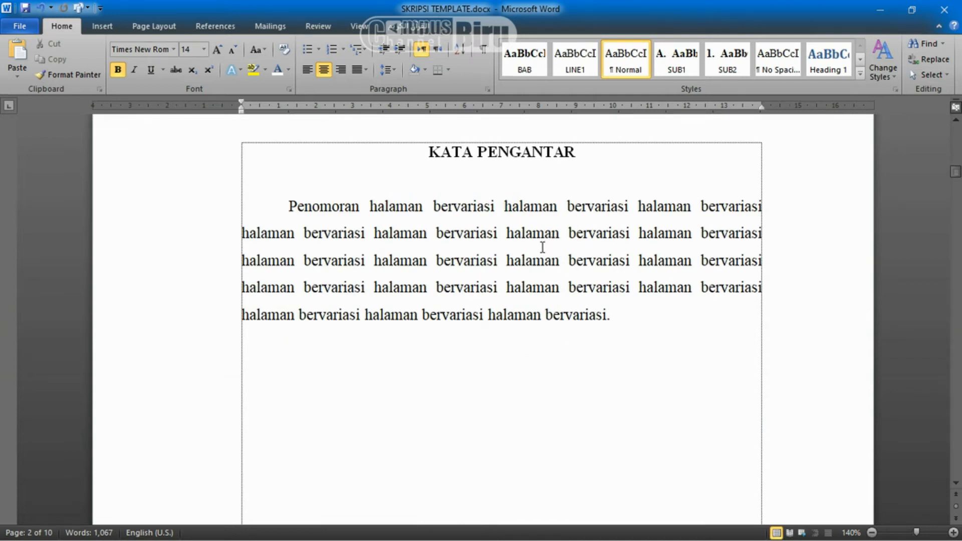
scroll(543, 247, down, 12)
scroll(539, 247, down, 5)
scroll(539, 247, up, 2)
scroll(538, 245, down, 1)
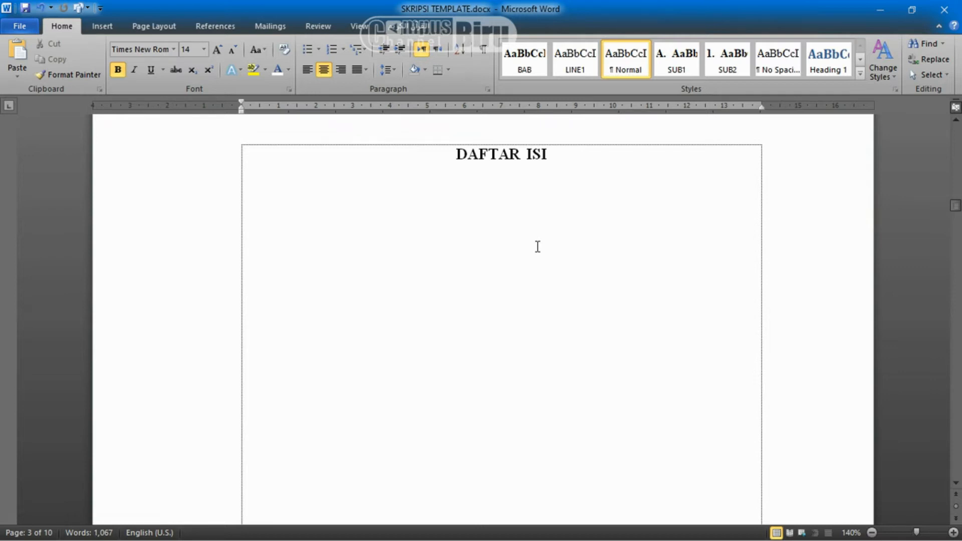
scroll(511, 238, down, 10)
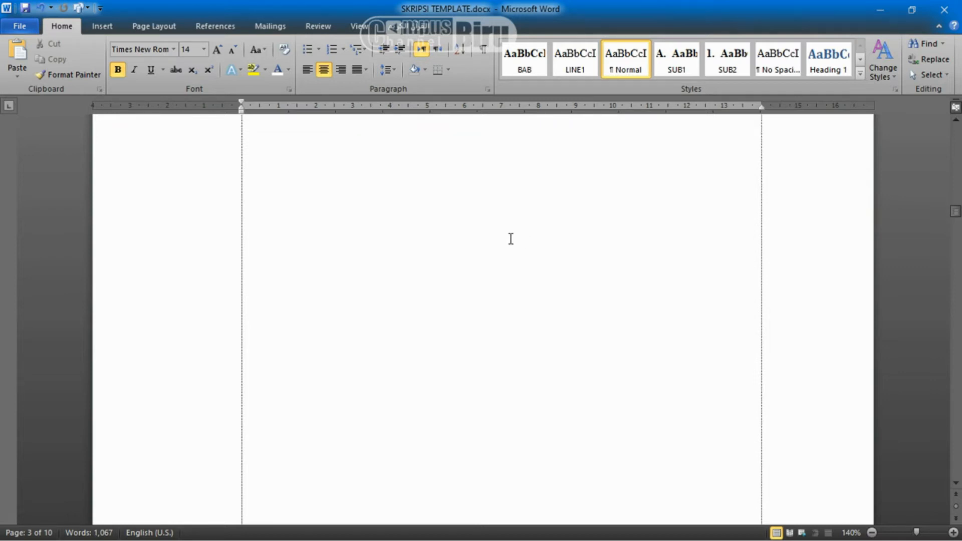
scroll(510, 238, down, 3)
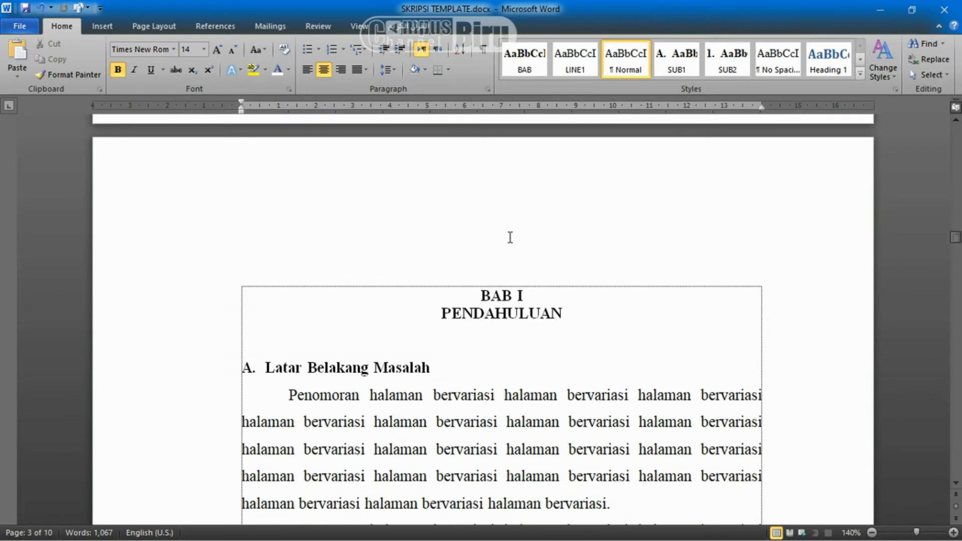
scroll(481, 264, up, 18)
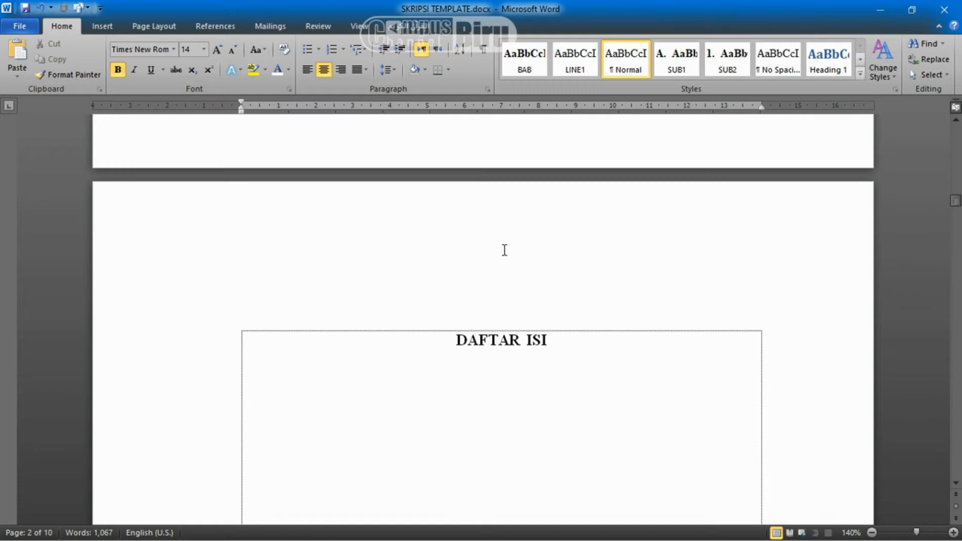
click(451, 339)
click(496, 375)
scroll(571, 336, down, 3)
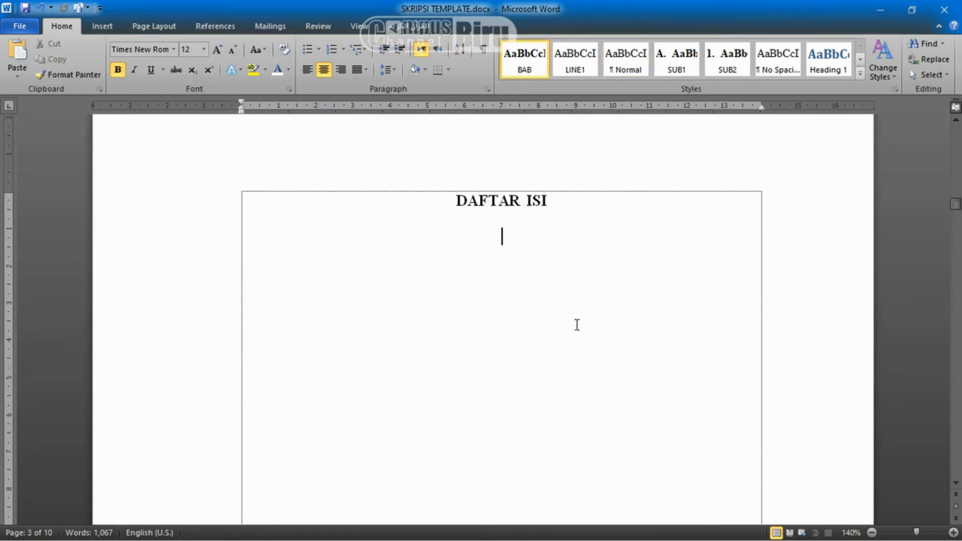
scroll(584, 294, up, 3)
scroll(585, 294, down, 1)
scroll(584, 294, down, 2)
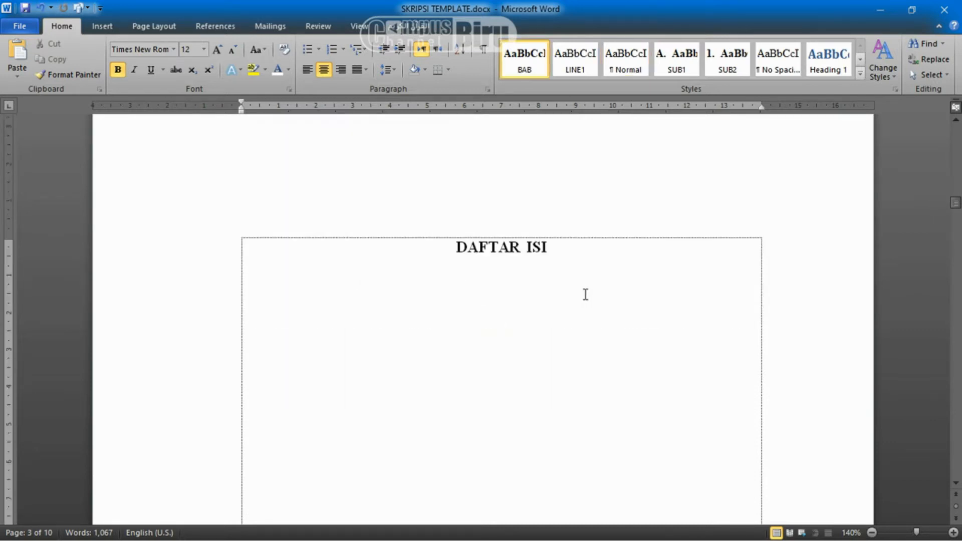
scroll(554, 309, up, 1)
scroll(554, 309, down, 15)
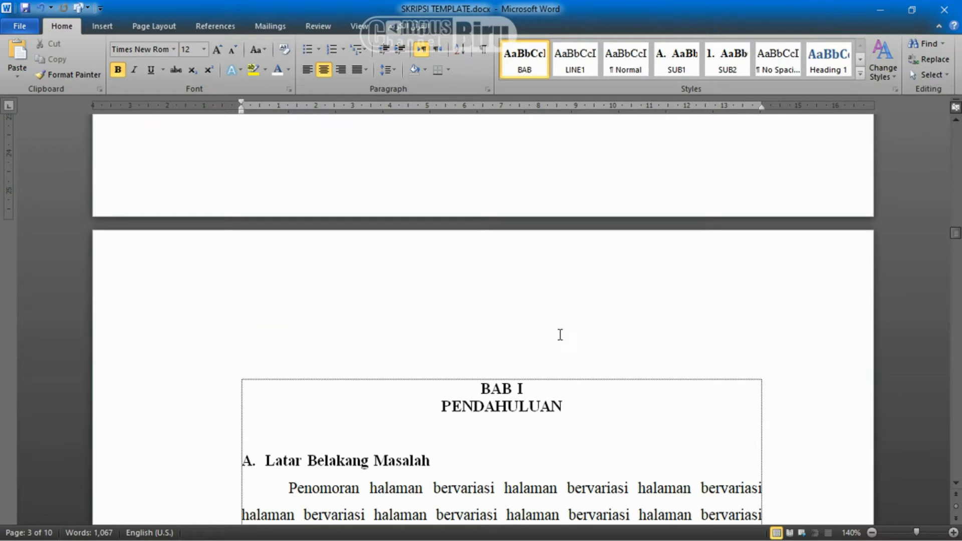
Delete the page break between DAFTAR ISI and BAB I so the chapter heading follows on the same page
click(477, 388)
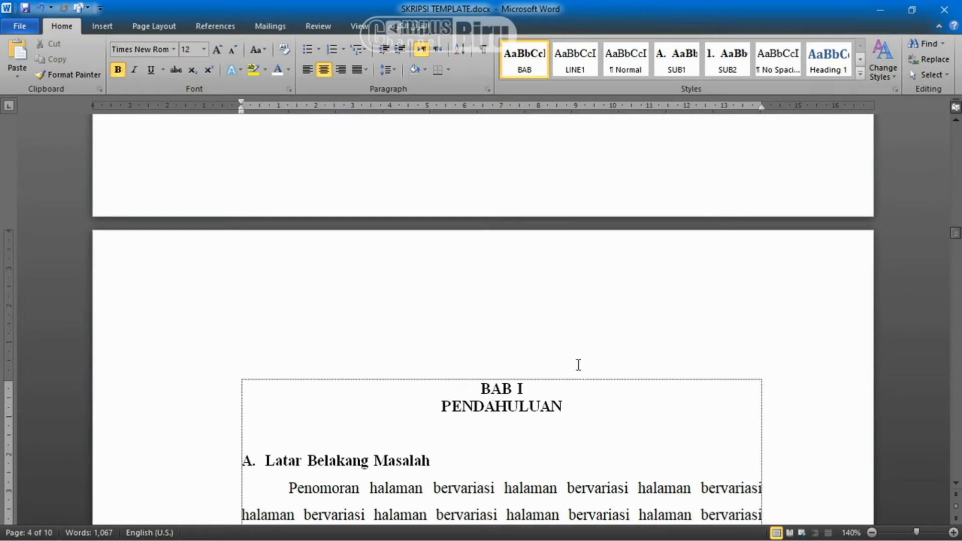
scroll(576, 368, down, 20)
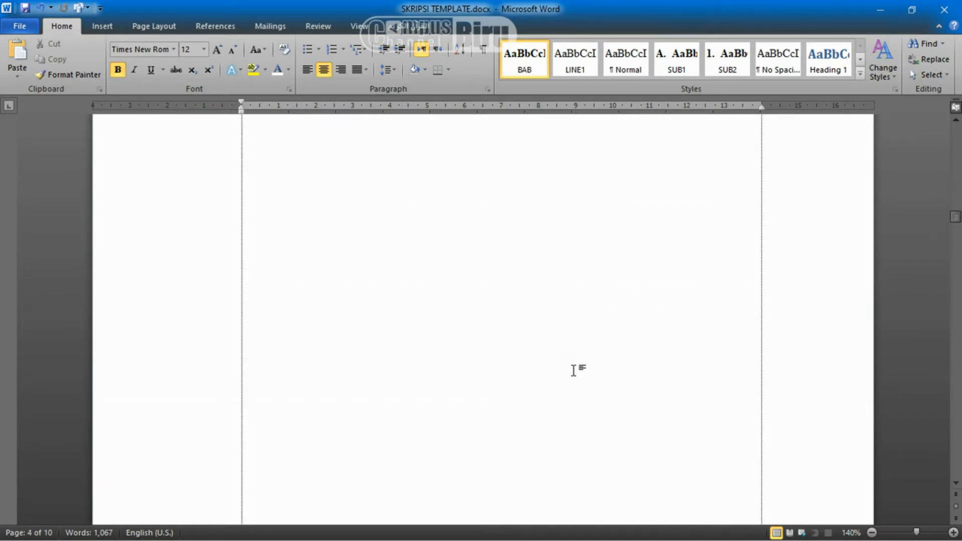
scroll(574, 371, up, 3)
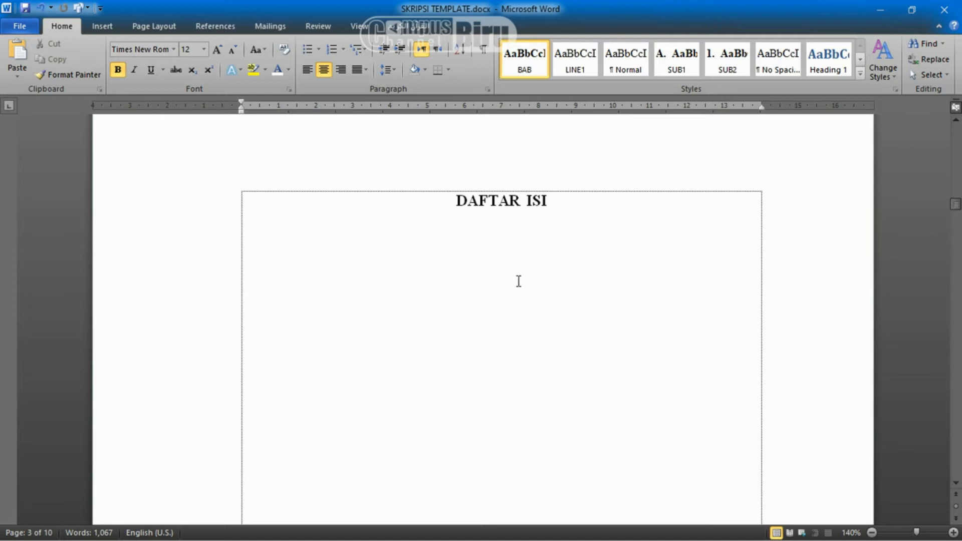
click(505, 255)
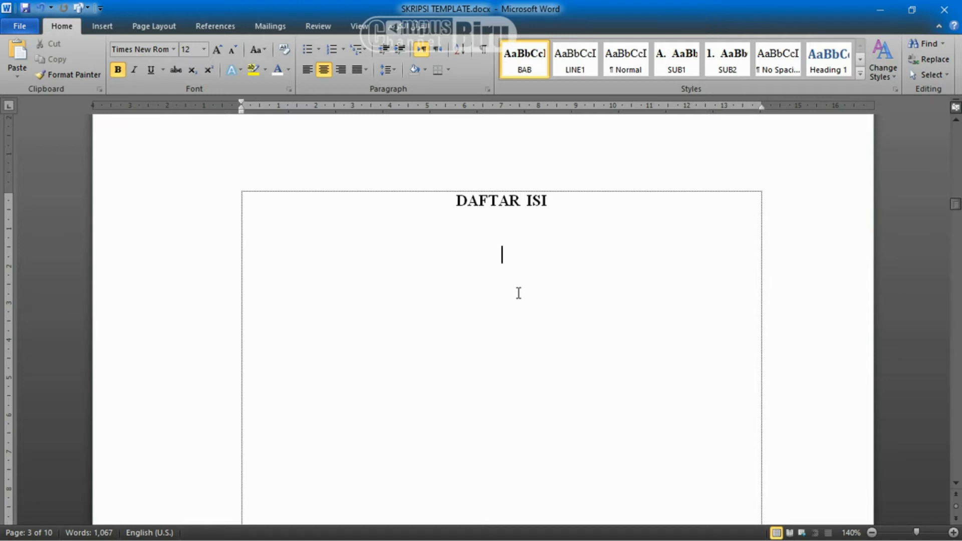
key(Delete)
key(Delete)
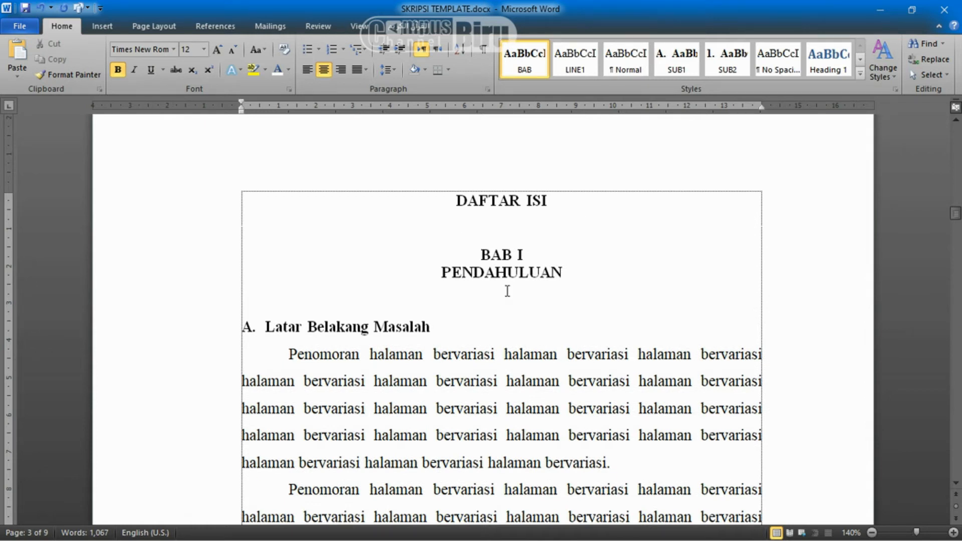
Delete the page break after section E, Tujuan dan Kegunaan Penelitian, so BAB II follows directly below it
scroll(507, 291, down, 15)
scroll(503, 297, down, 20)
scroll(502, 299, up, 10)
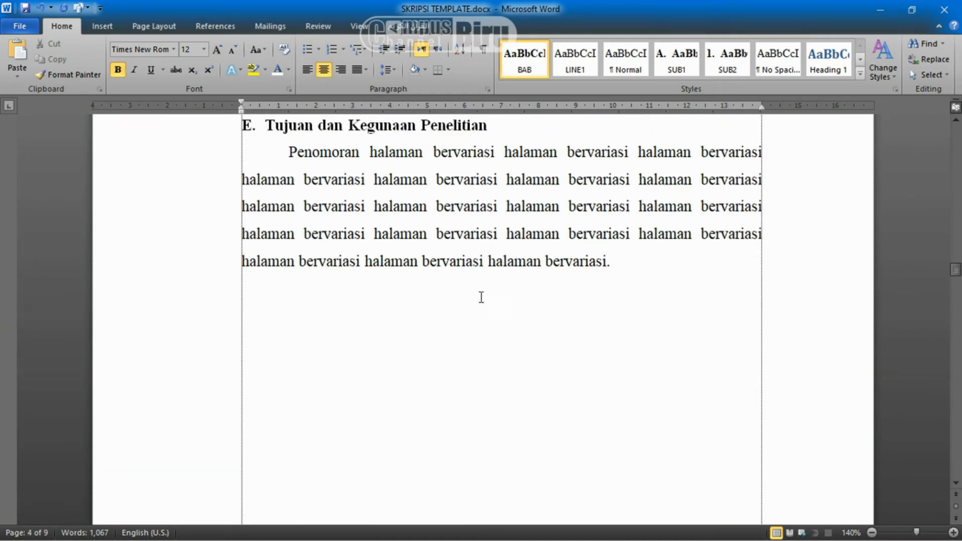
click(546, 295)
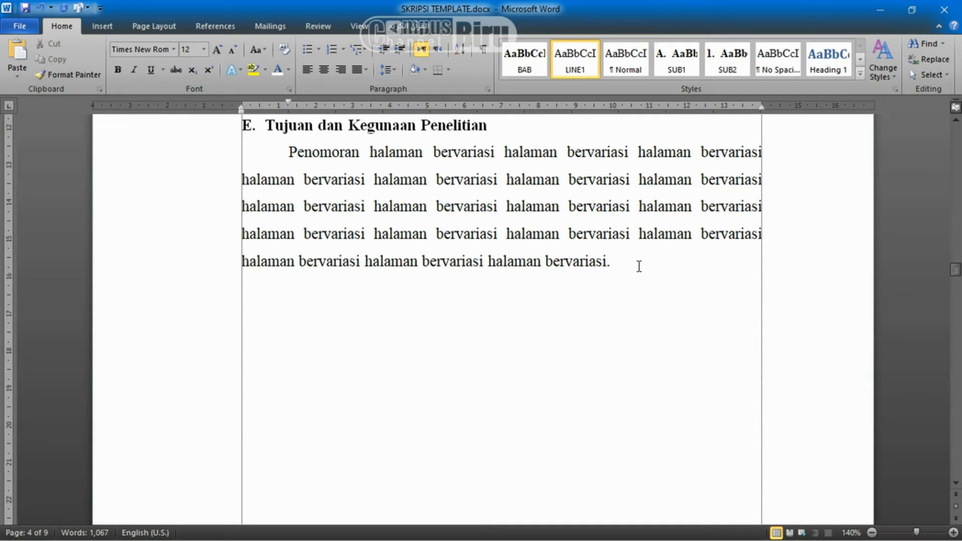
key(Return)
key(Return)
key(ctrl+2)
key(ctrl+1)
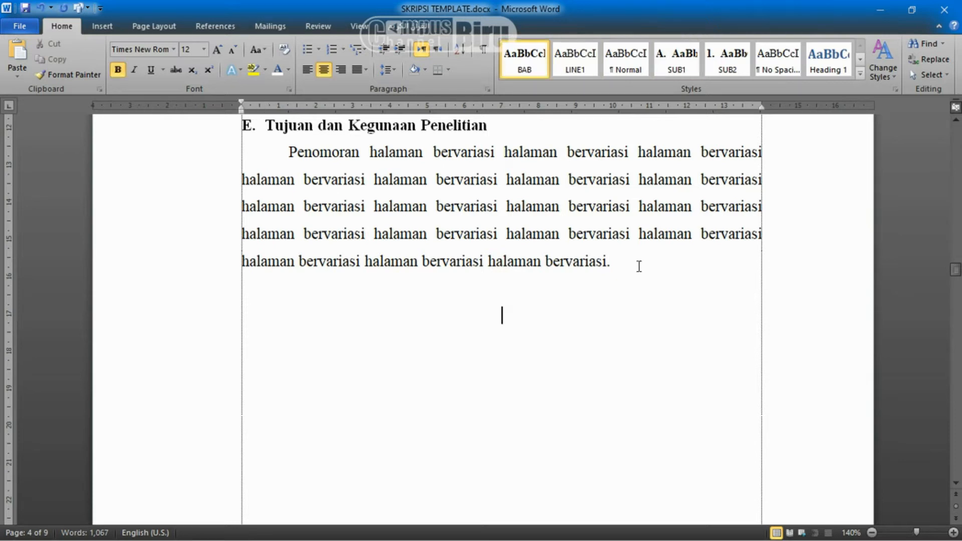
key(Delete)
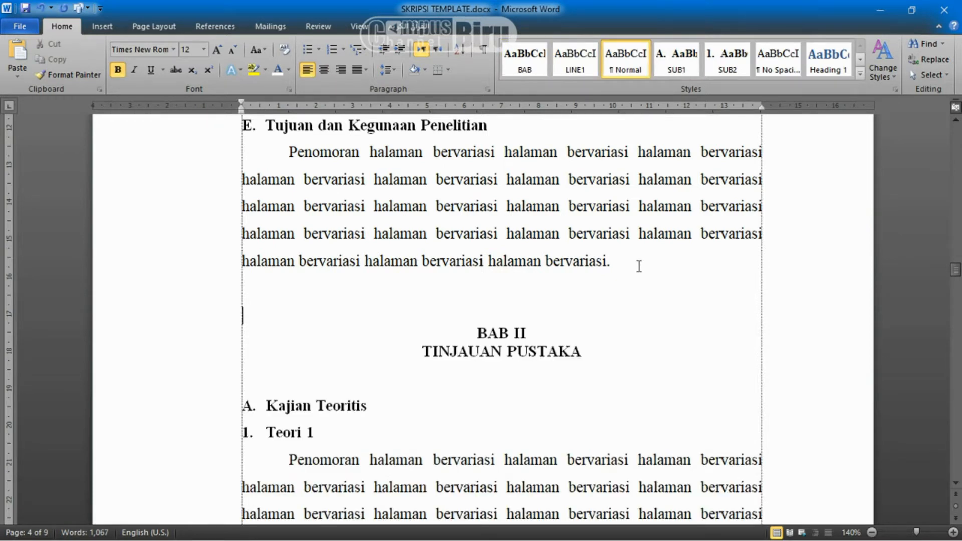
Delete the page break after section B, Studi Relevan, so BAB III follows directly below it
scroll(601, 260, down, 12)
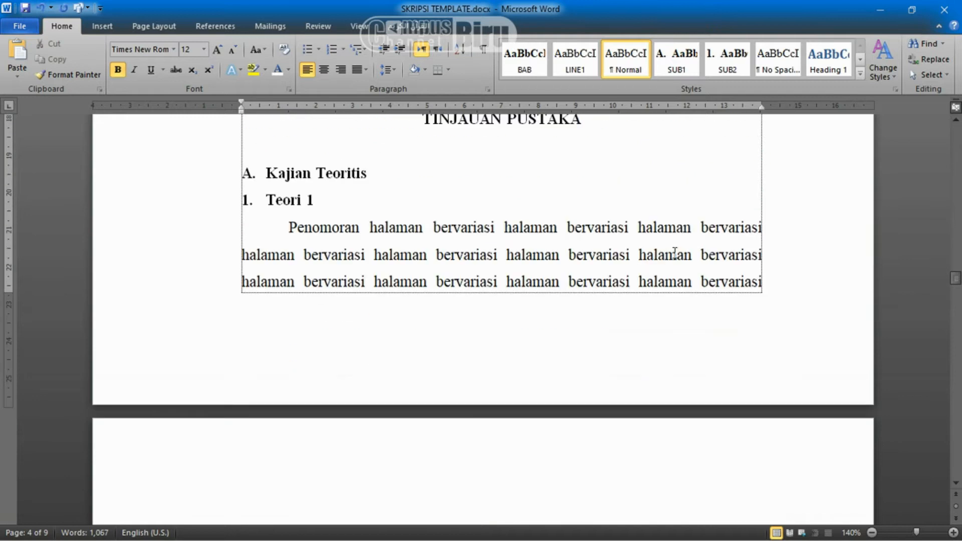
scroll(551, 261, down, 15)
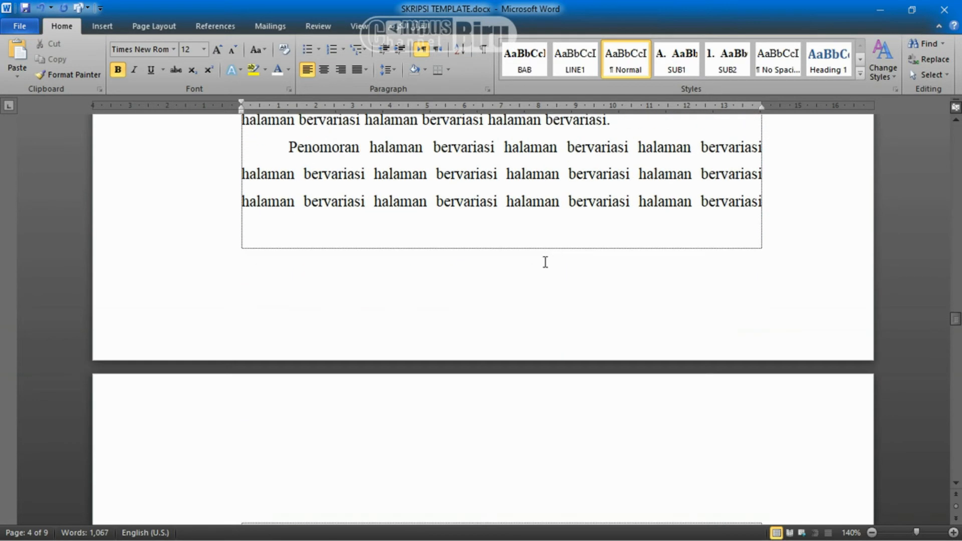
scroll(523, 287, down, 5)
scroll(523, 287, up, 8)
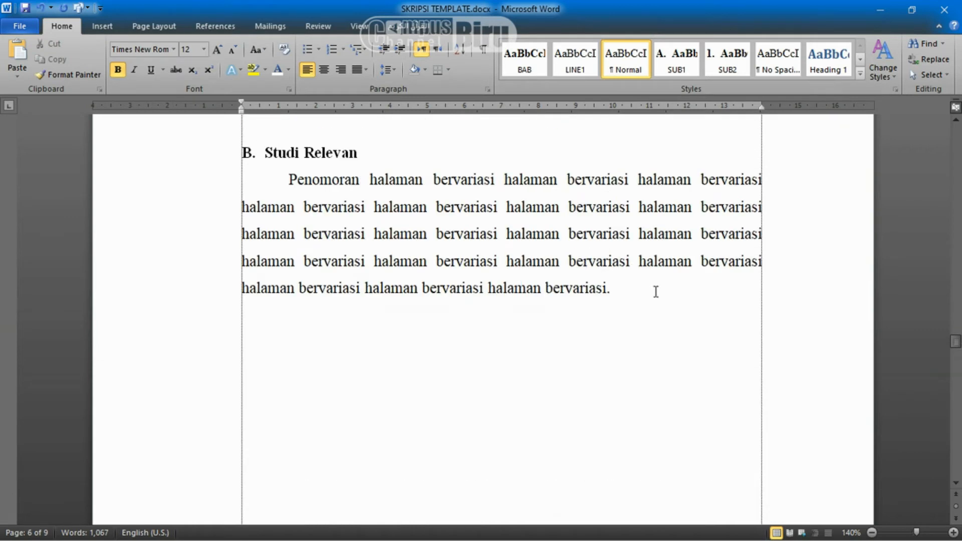
click(653, 289)
key(Return)
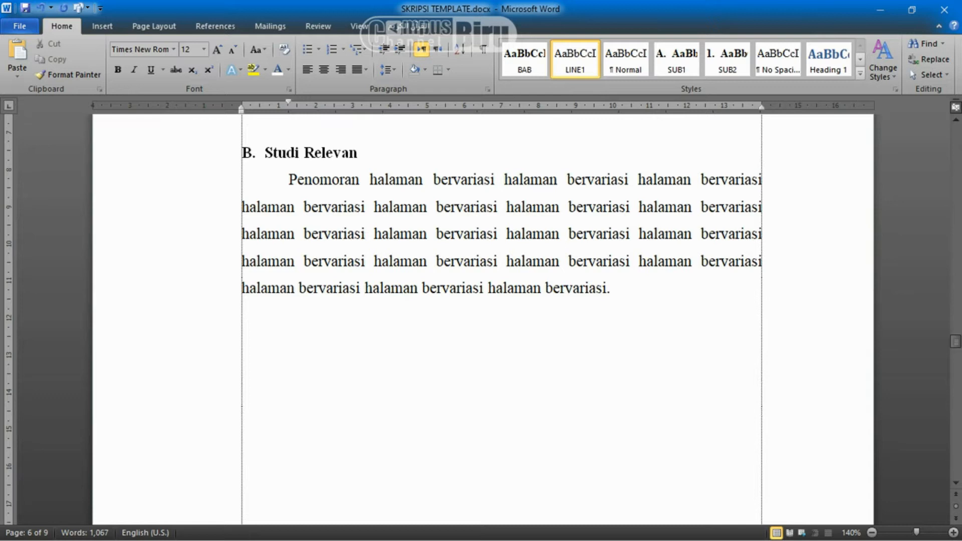
key(Delete)
key(Delete)
key(Delete)
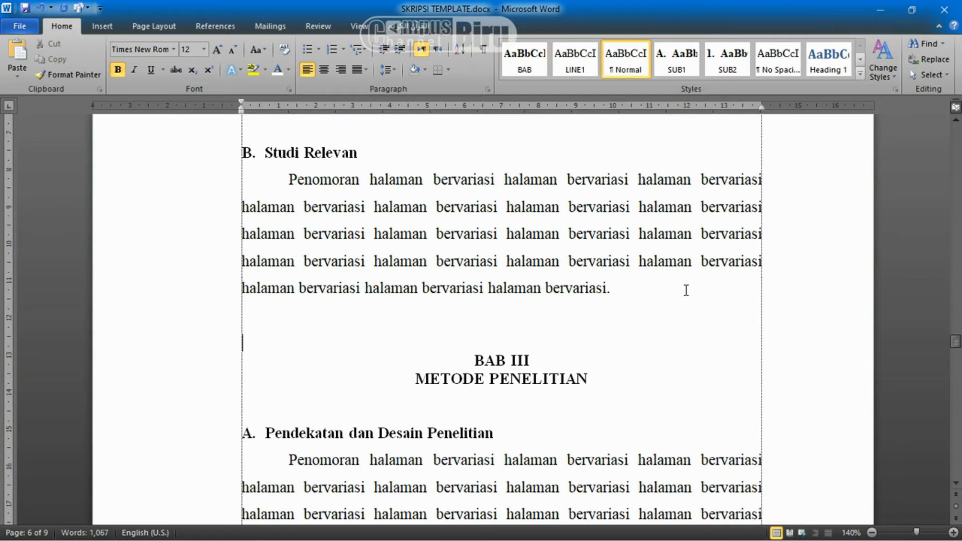
Delete the page break at the end of BAB III so DAFTAR PUSTAKA follows directly below the last paragraph
scroll(686, 290, down, 15)
scroll(559, 299, down, 15)
scroll(559, 301, up, 2)
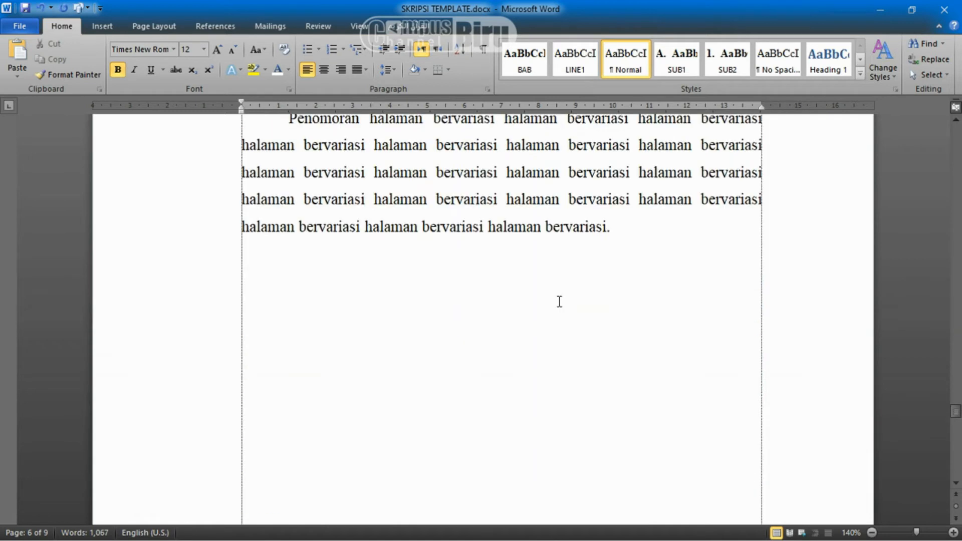
scroll(559, 301, down, 15)
scroll(583, 303, up, 8)
click(644, 196)
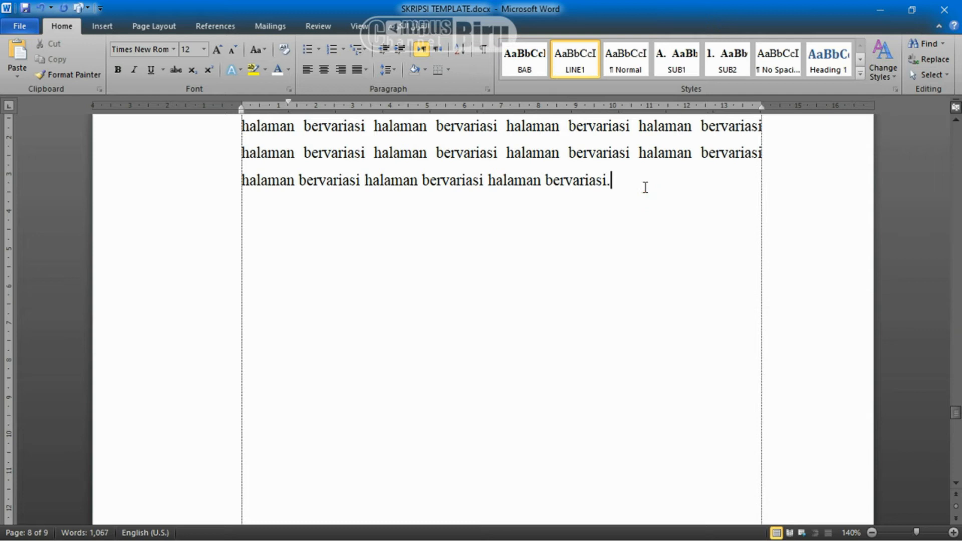
key(Return)
key(Return)
key(alt+1)
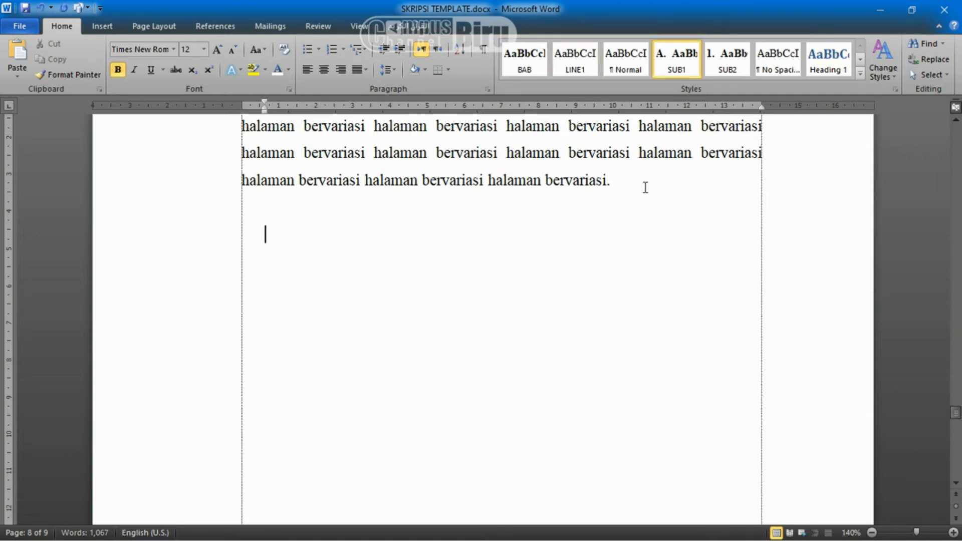
key(Delete)
key(Delete)
key(Delete)
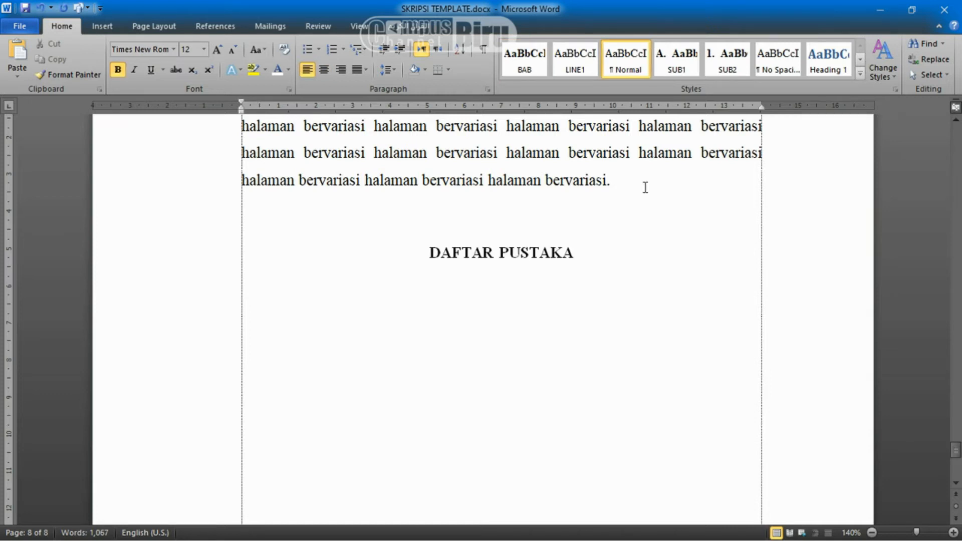
Insert a Next Page section break directly before the BAB I heading, below DAFTAR ISI
drag(957, 458, 956, 231)
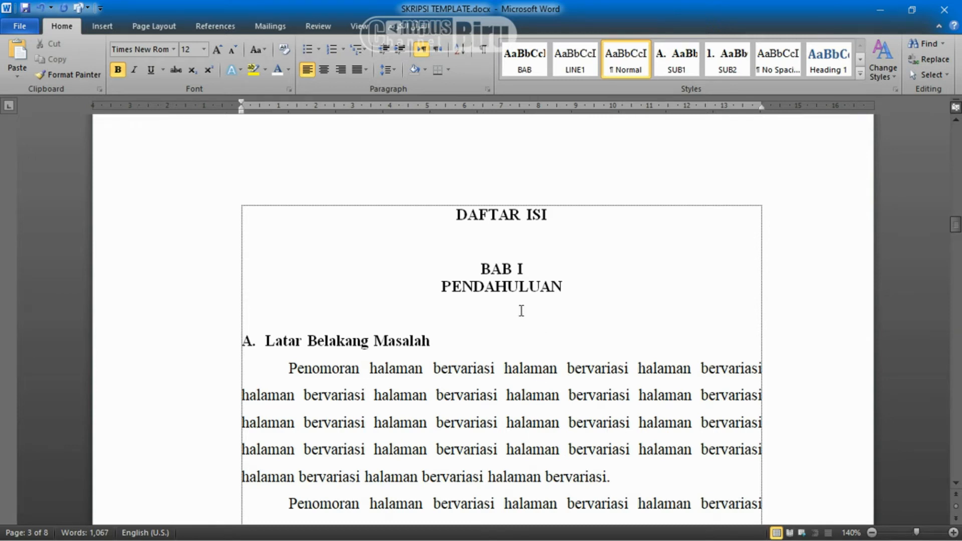
click(478, 270)
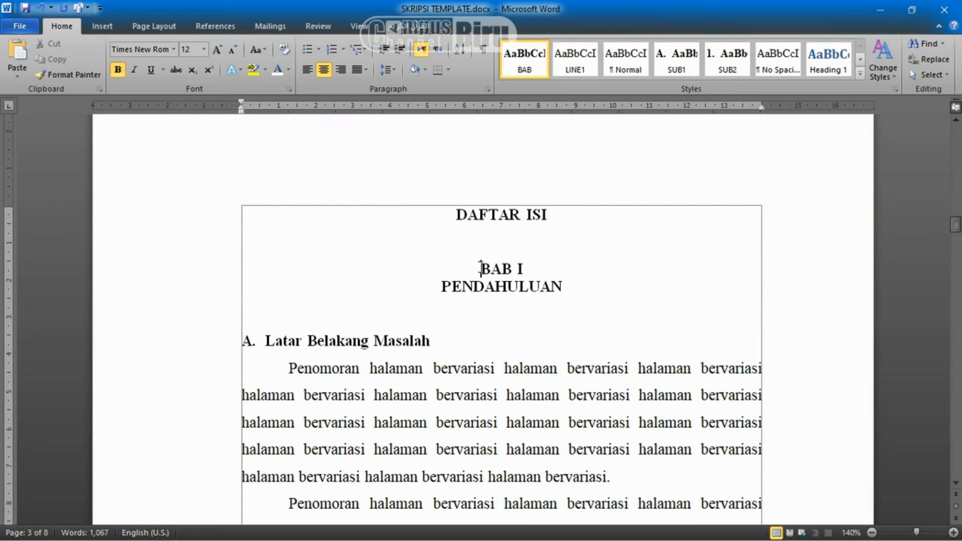
click(149, 29)
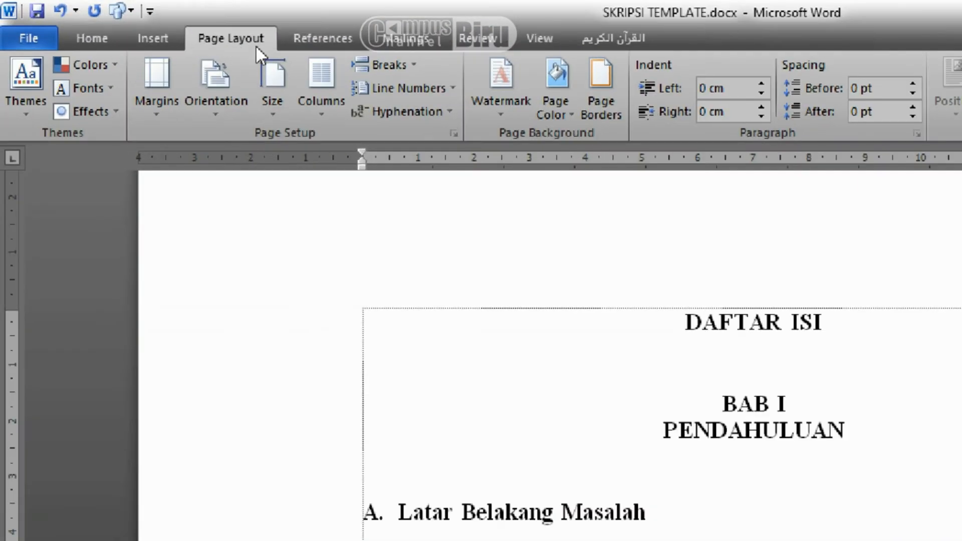
click(410, 62)
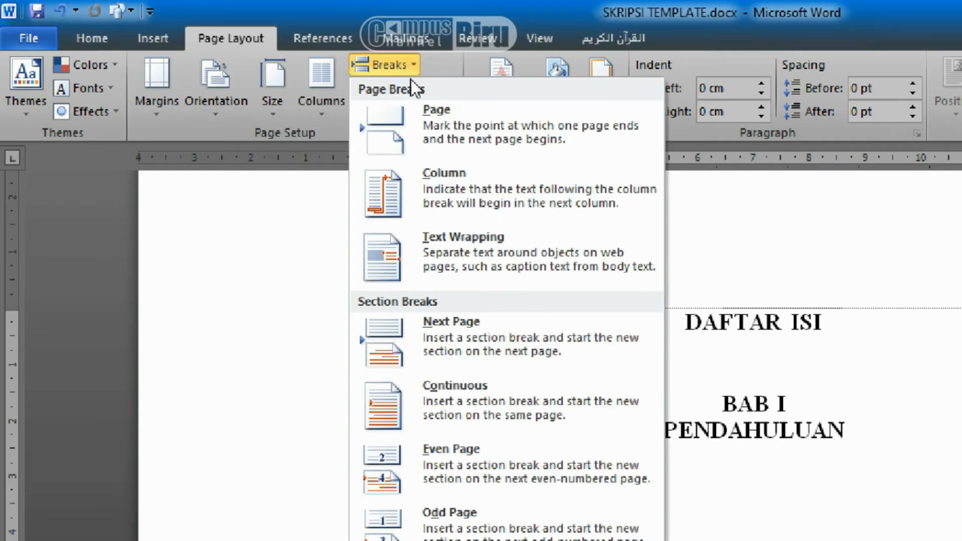
click(541, 350)
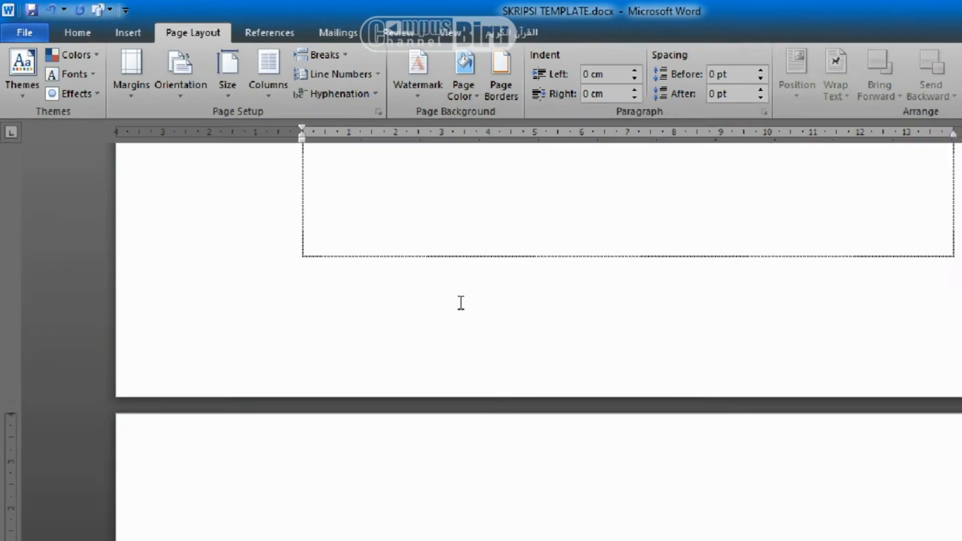
scroll(606, 348, down, 5)
scroll(431, 271, down, 1)
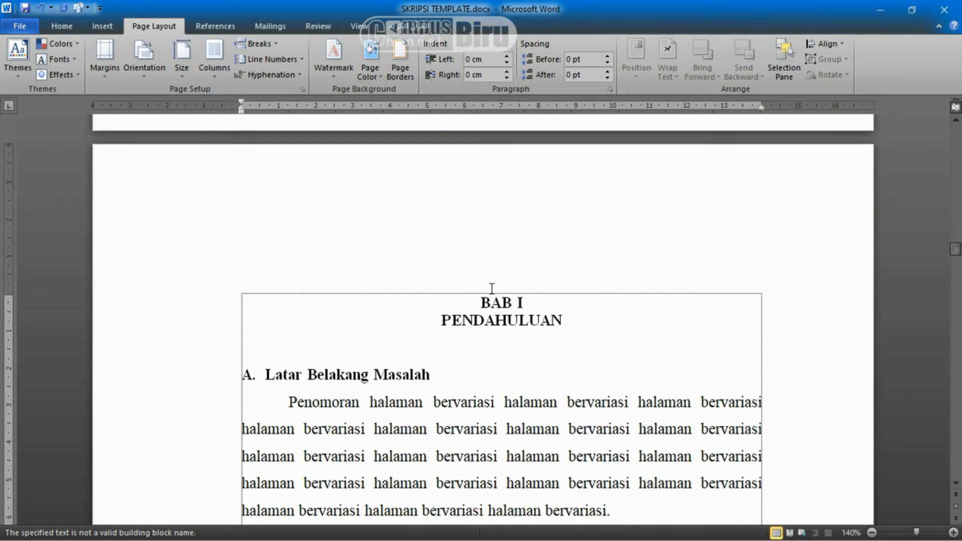
scroll(526, 290, up, 8)
scroll(523, 293, up, 8)
scroll(523, 293, down, 10)
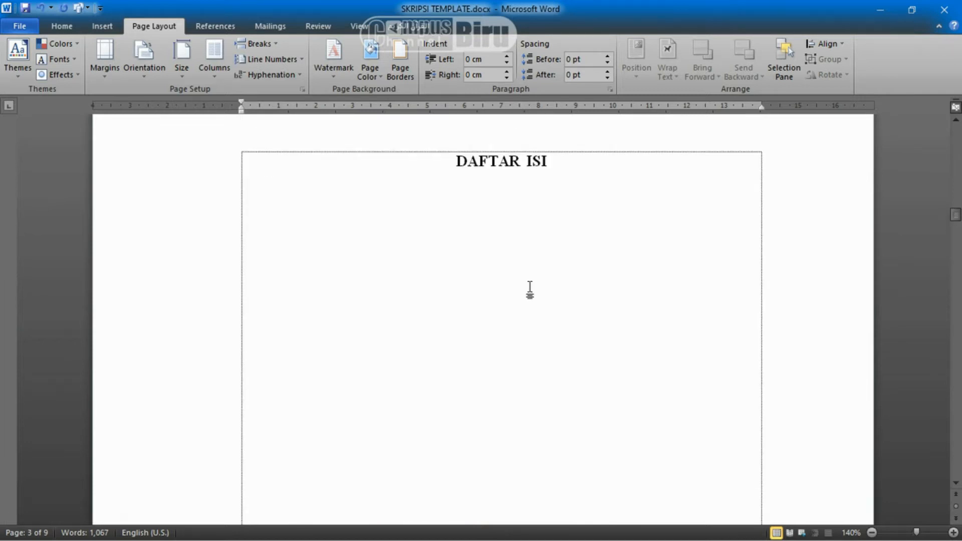
scroll(459, 305, down, 1)
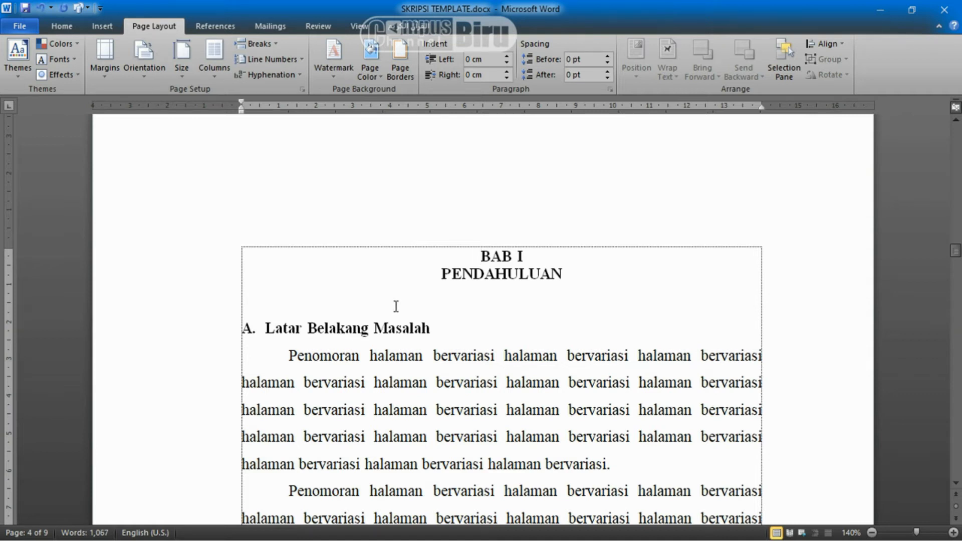
scroll(396, 306, up, 1)
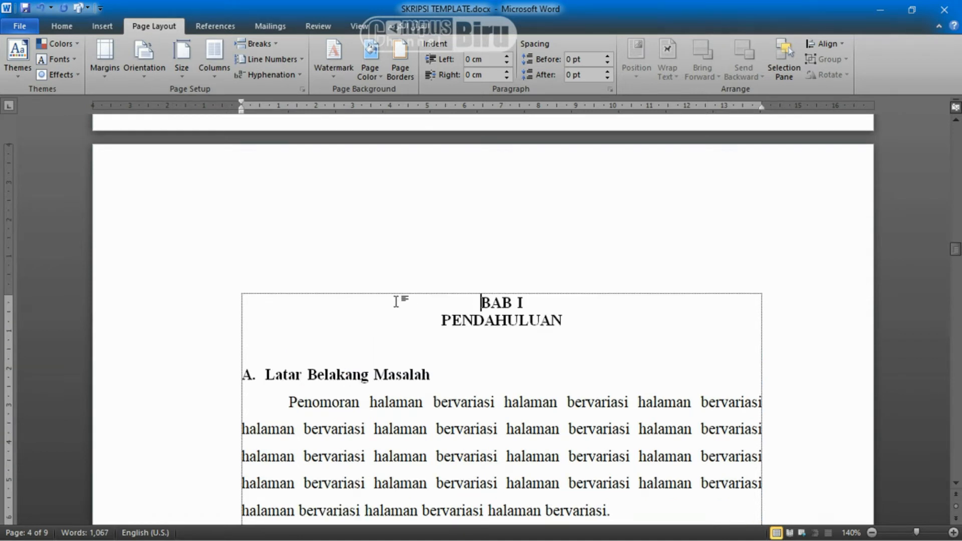
Unlink the first page header and first page footer of section 2, on the BAB I page, from the previous section
click(406, 302)
scroll(397, 292, down, 1)
scroll(397, 291, up, 1)
double_click(462, 260)
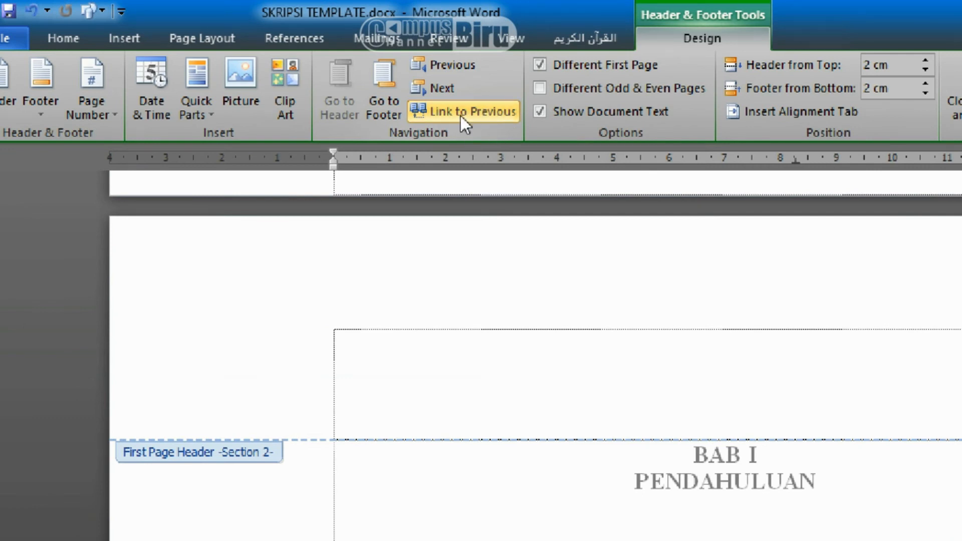
click(489, 111)
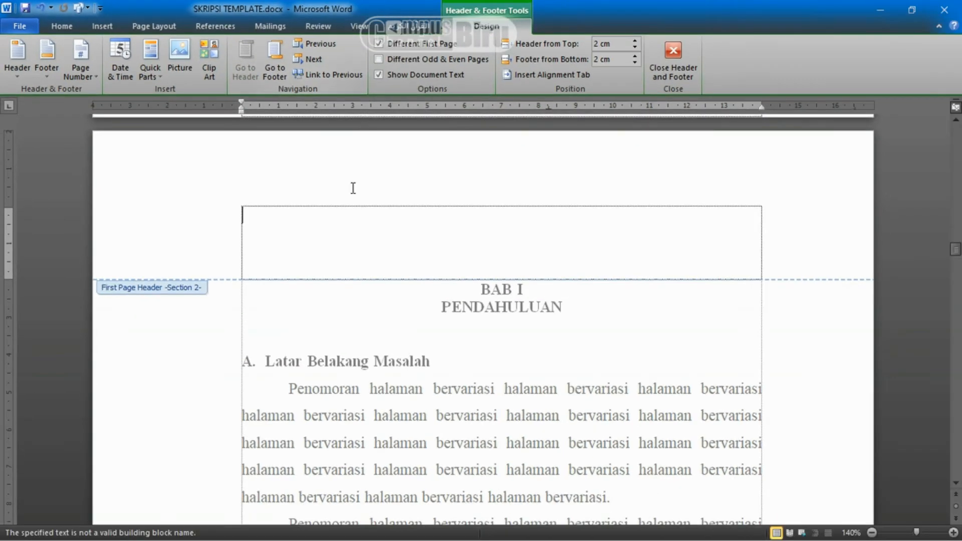
scroll(348, 209, down, 15)
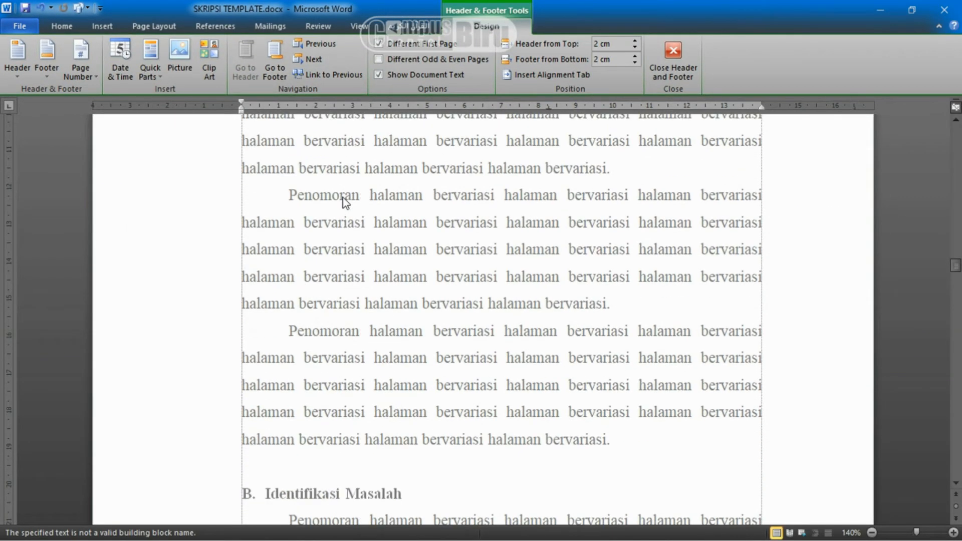
click(328, 331)
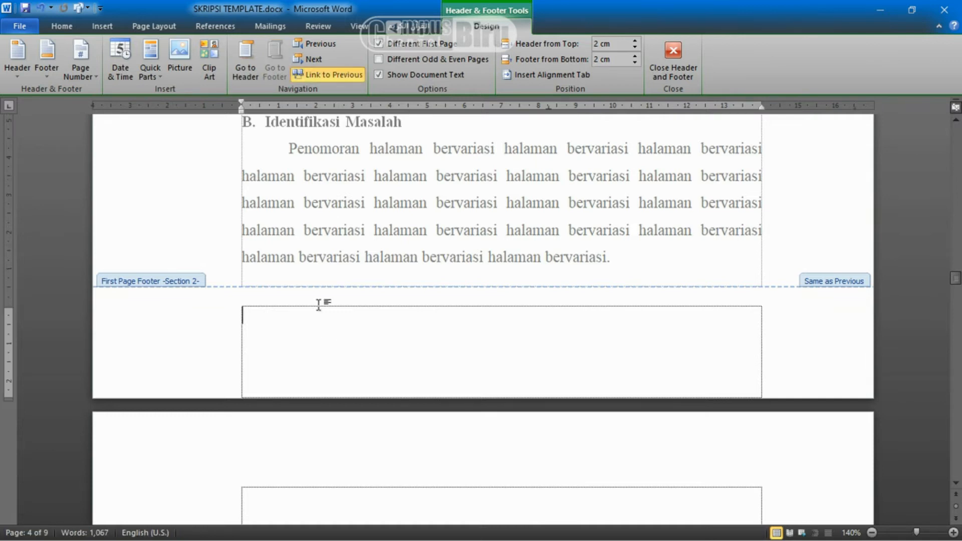
click(349, 77)
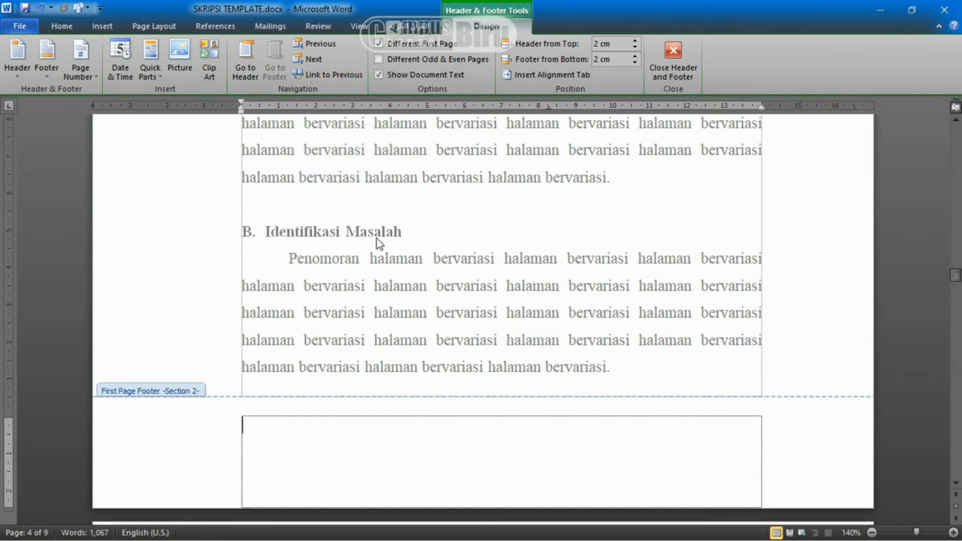
Unlink the regular header and footer of section 2, on the page starting with C. Batasan Masalah, from the previous section
scroll(373, 244, down, 6)
click(303, 247)
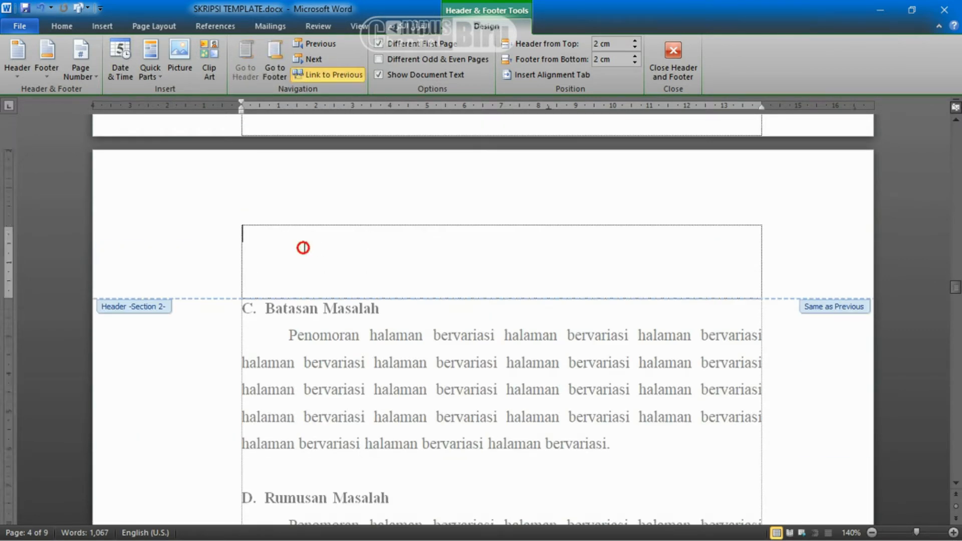
click(341, 74)
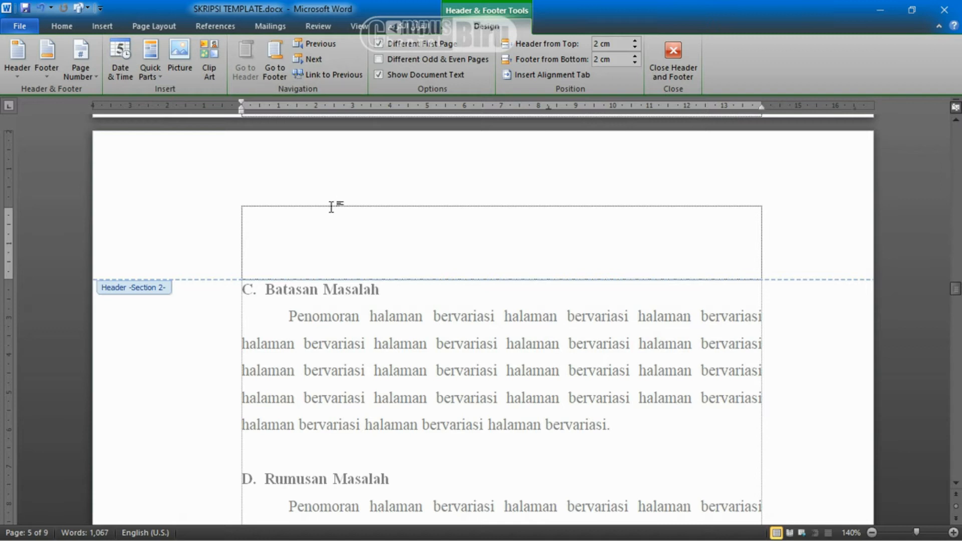
scroll(333, 199, down, 12)
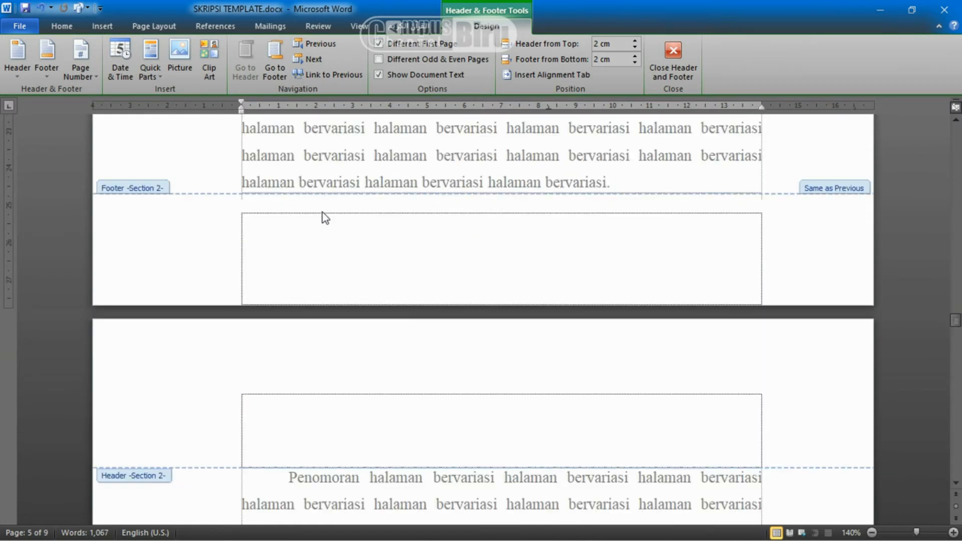
click(309, 223)
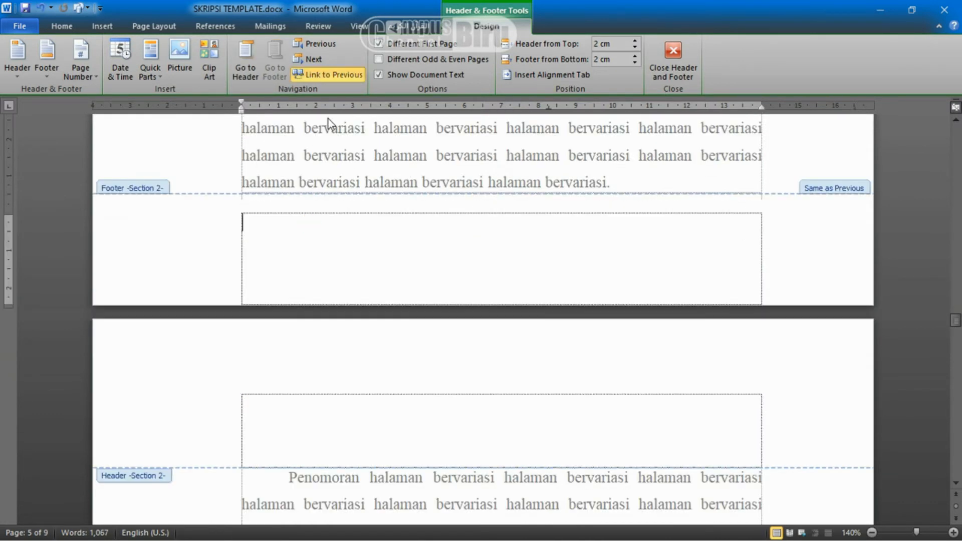
click(341, 73)
Check the headers and footers on the remaining section 2 pages for any link to the previous section
scroll(326, 242, down, 8)
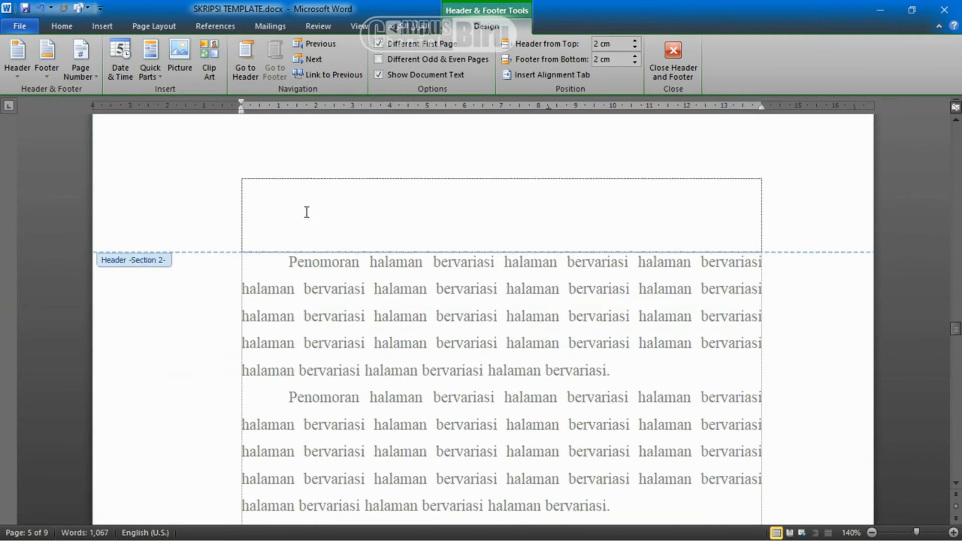
click(302, 190)
scroll(302, 206, down, 2)
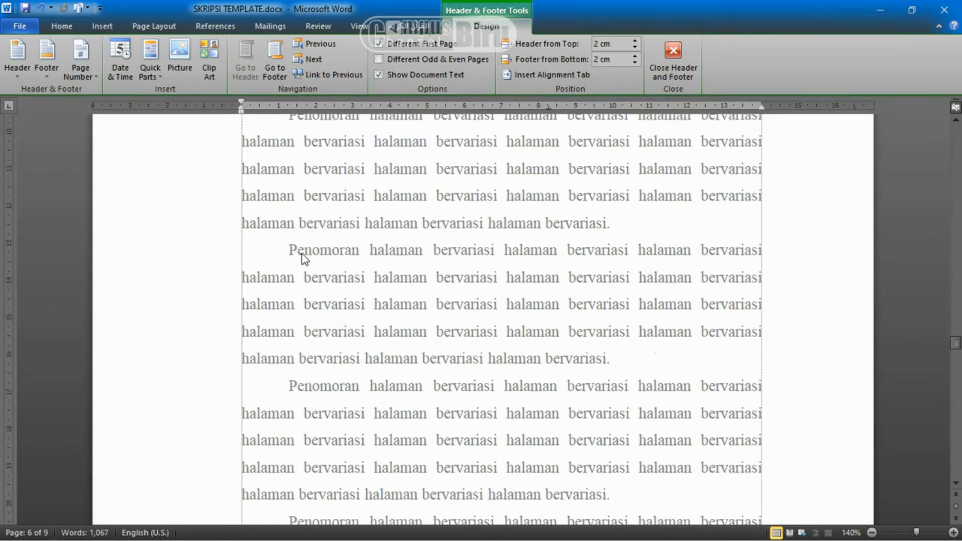
scroll(303, 258, down, 3)
click(285, 214)
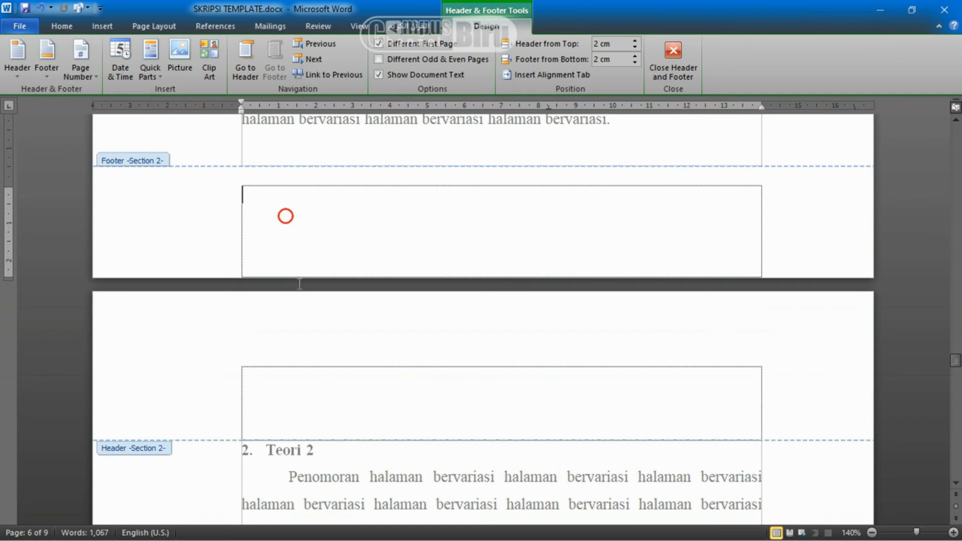
click(281, 382)
scroll(273, 346, down, 8)
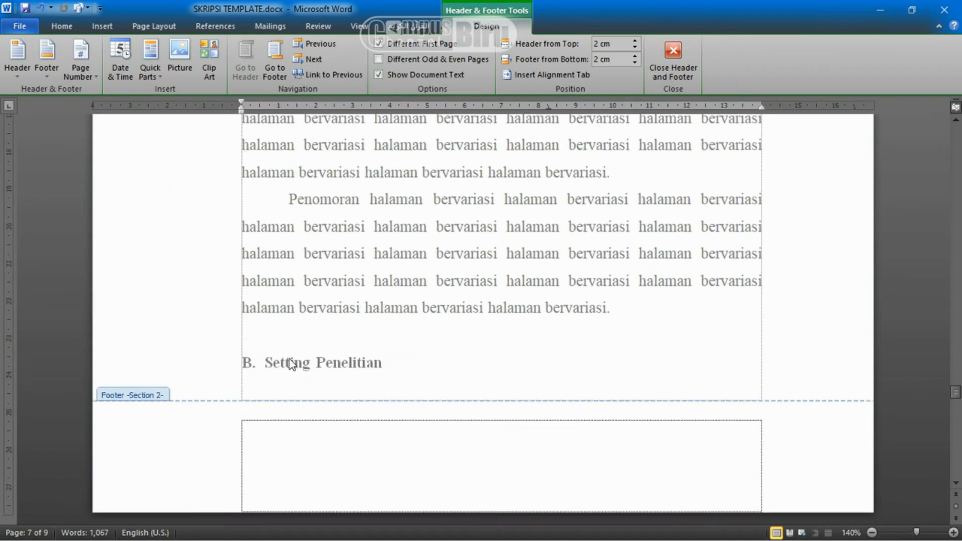
scroll(291, 351, down, 2)
click(290, 304)
scroll(301, 320, down, 5)
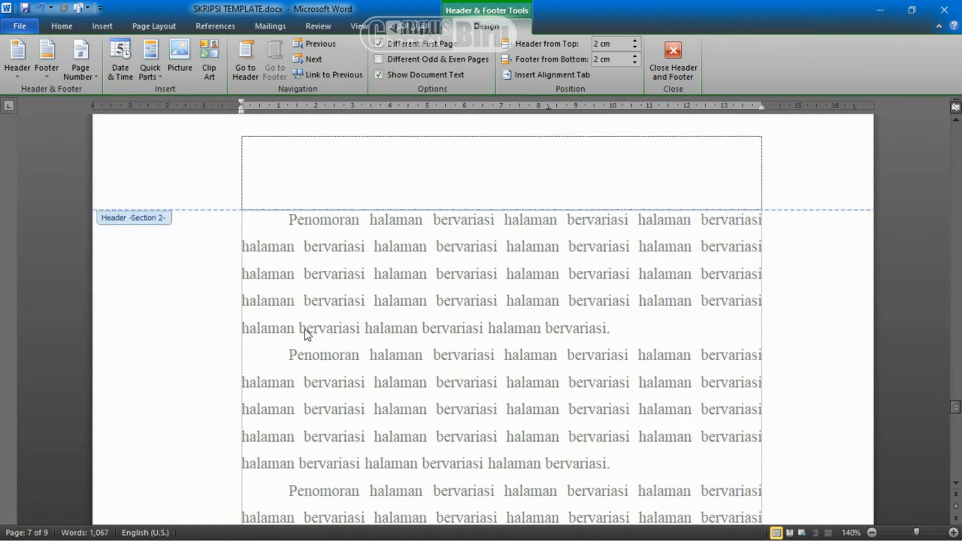
click(279, 191)
scroll(265, 346, down, 8)
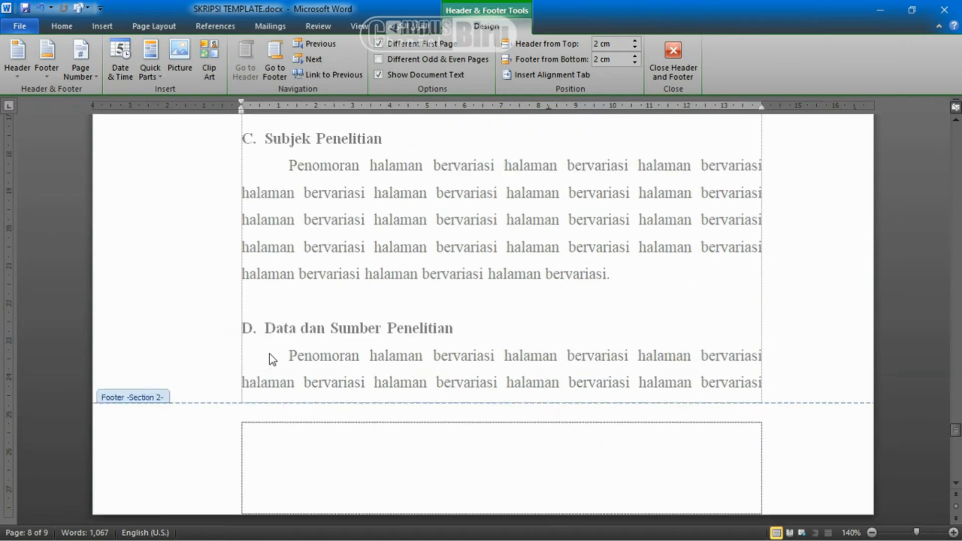
scroll(272, 359, down, 3)
click(262, 324)
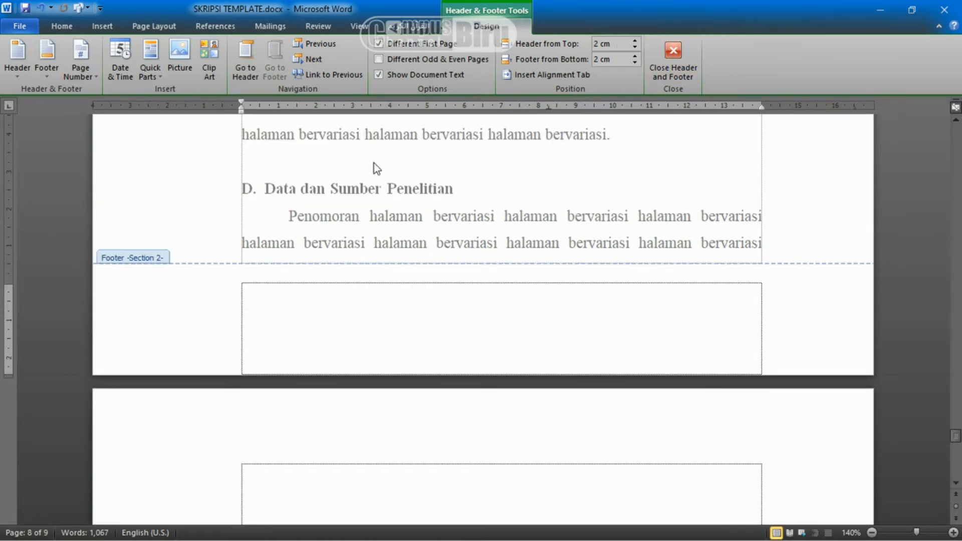
Insert a Plain Number 2 bottom-of-page number in the section 1 footer of the KATA PENGANTAR page
scroll(381, 180, up, 15)
scroll(399, 203, up, 15)
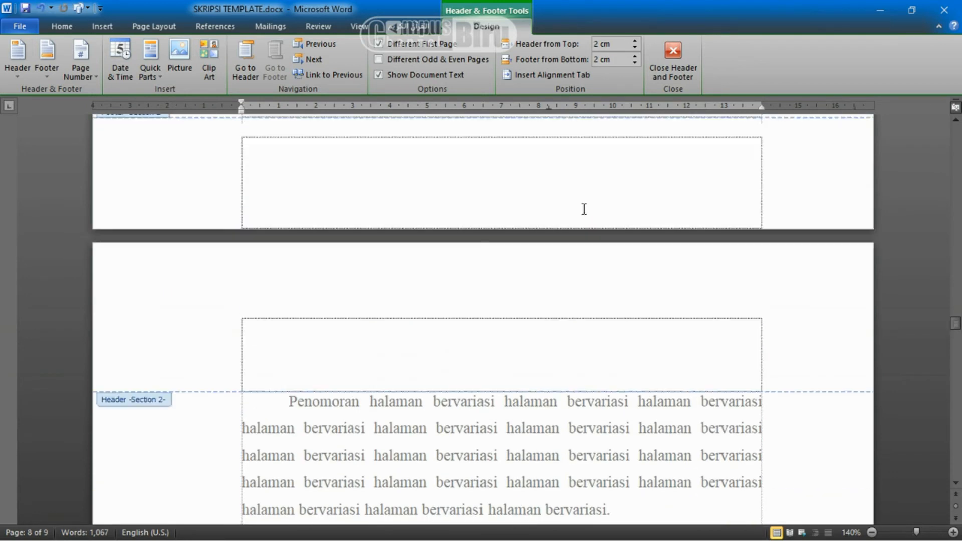
drag(956, 325, 953, 137)
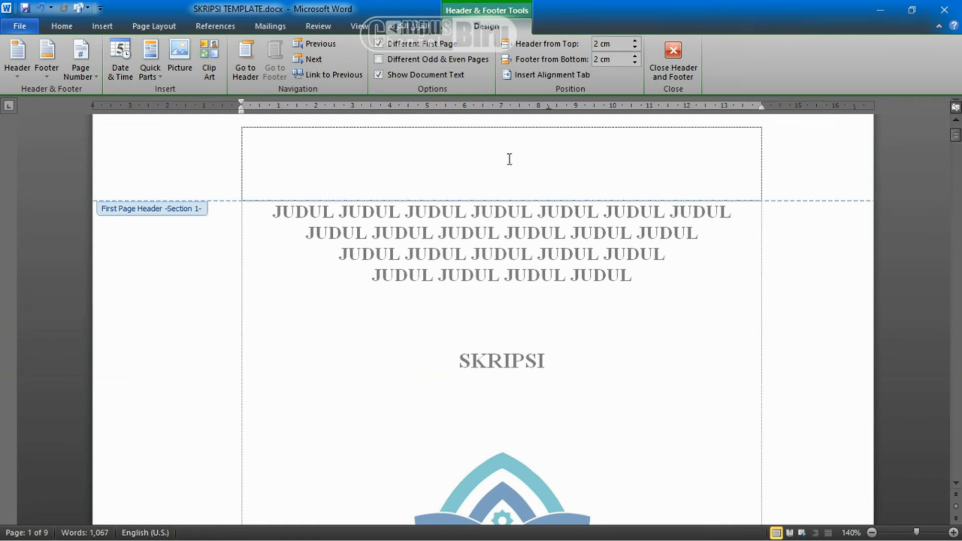
scroll(392, 182, down, 15)
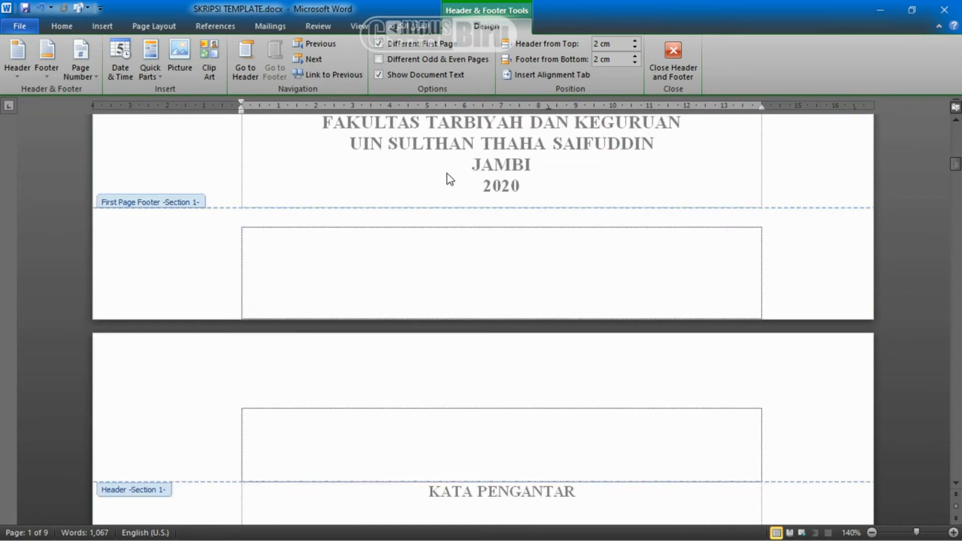
scroll(449, 179, up, 10)
scroll(446, 172, up, 3)
scroll(425, 189, down, 3)
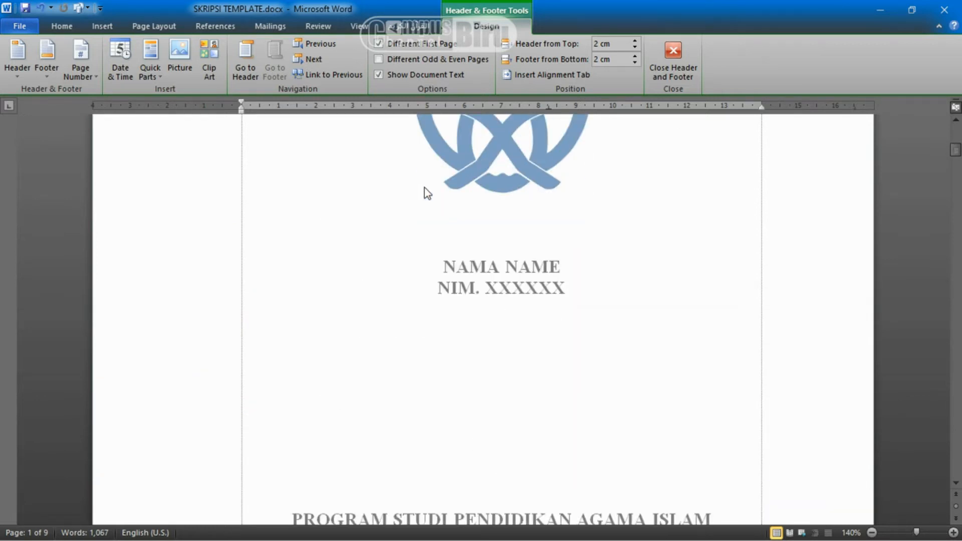
scroll(427, 192, down, 3)
scroll(427, 193, down, 20)
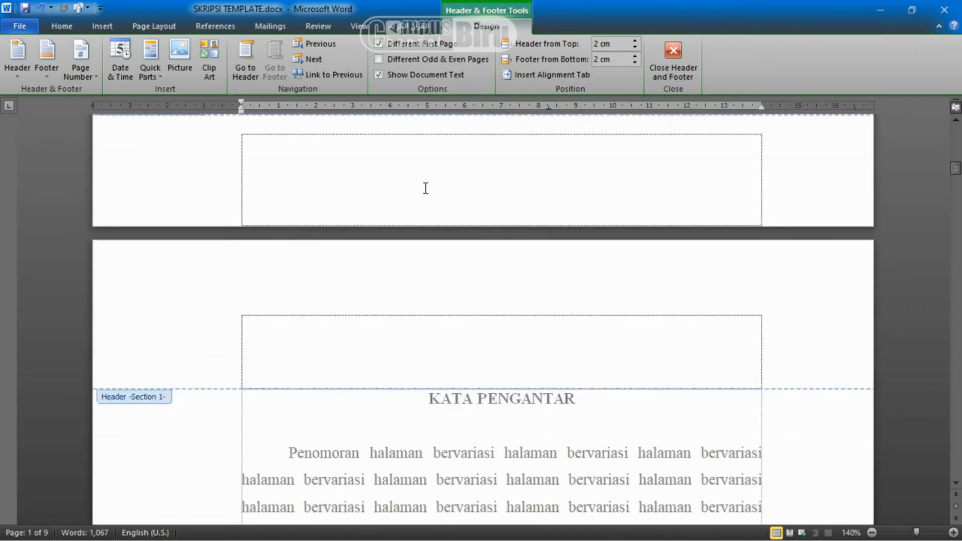
scroll(446, 199, down, 14)
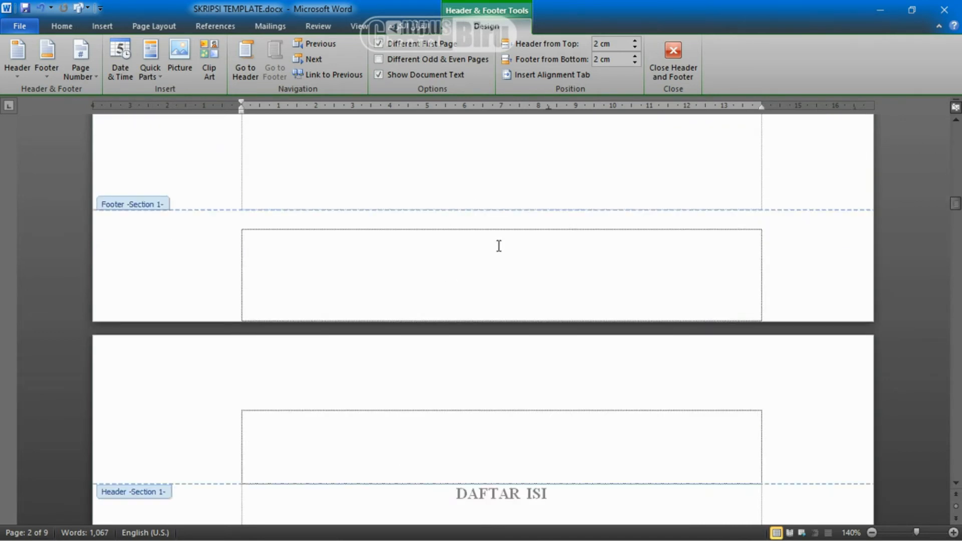
click(500, 248)
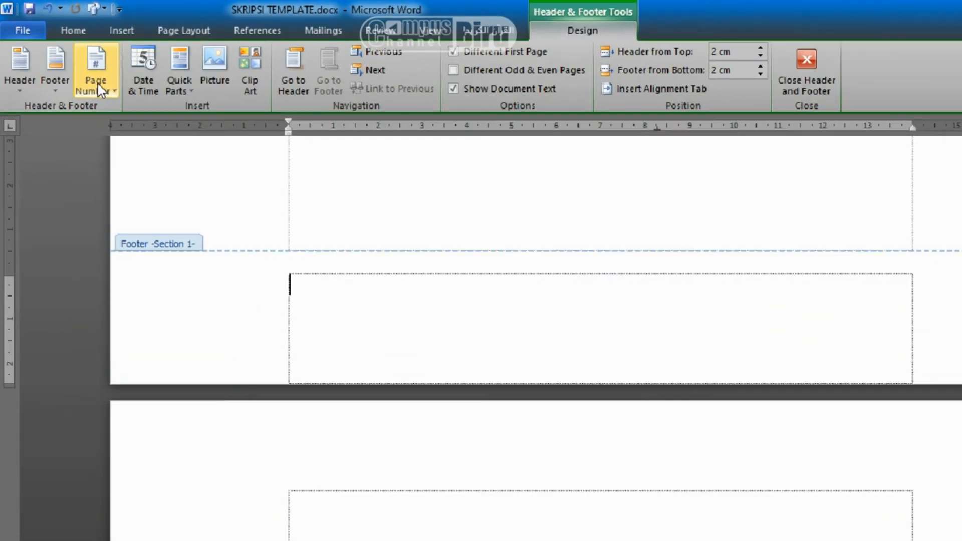
click(127, 112)
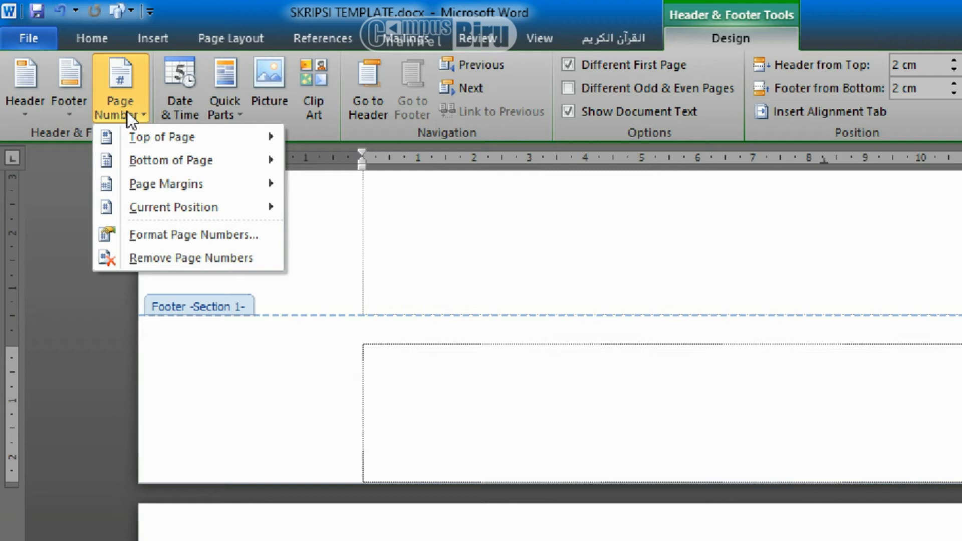
mouse_move(140, 166)
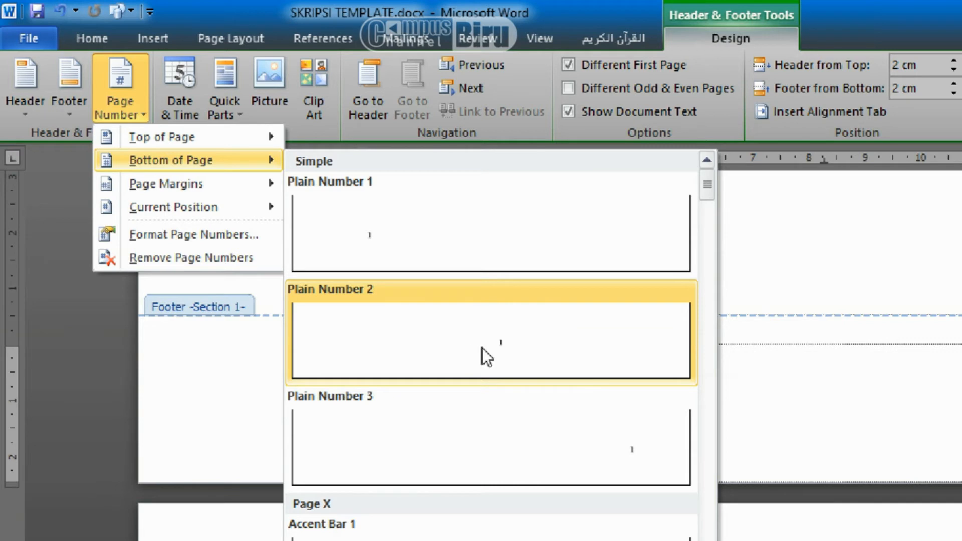
click(516, 346)
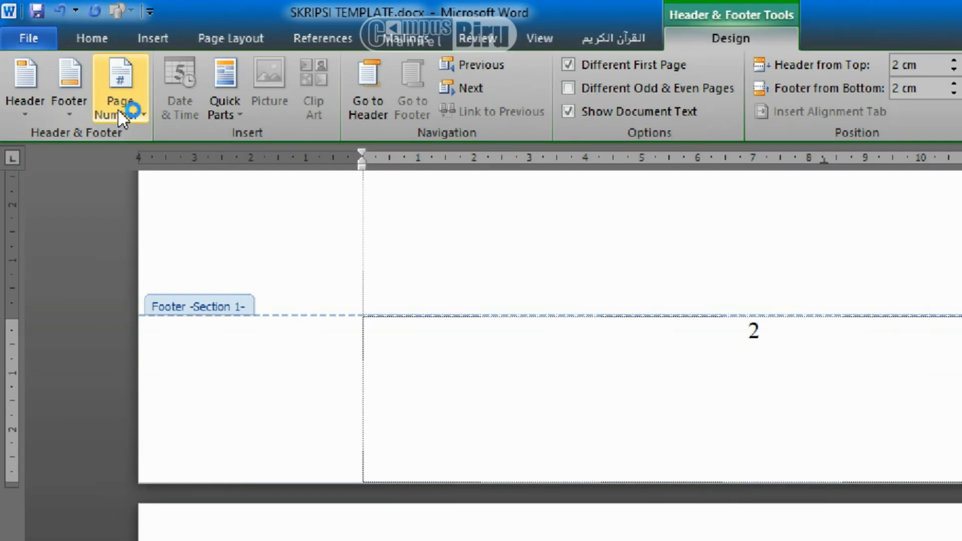
Change the section 1 page number format to lowercase Roman numerals (i, ii, iii)
click(134, 111)
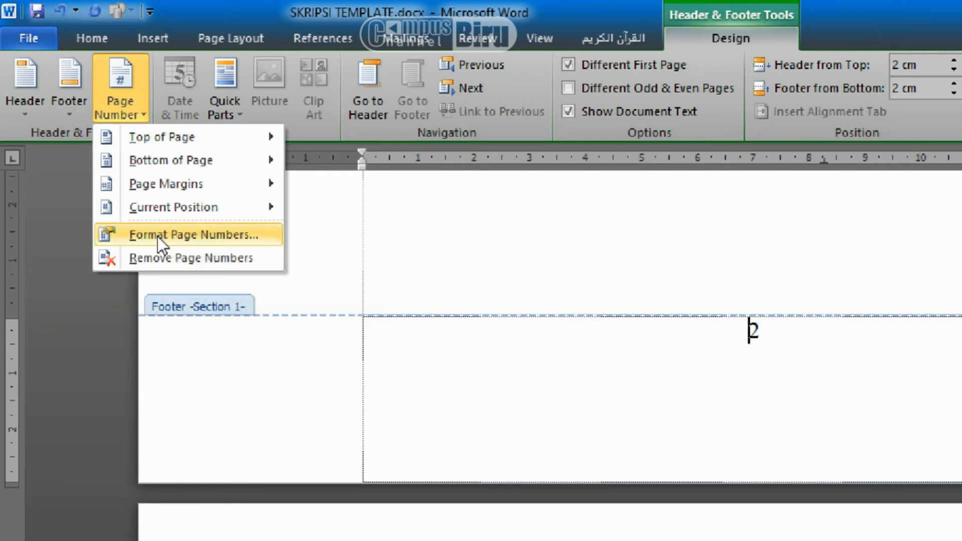
click(200, 235)
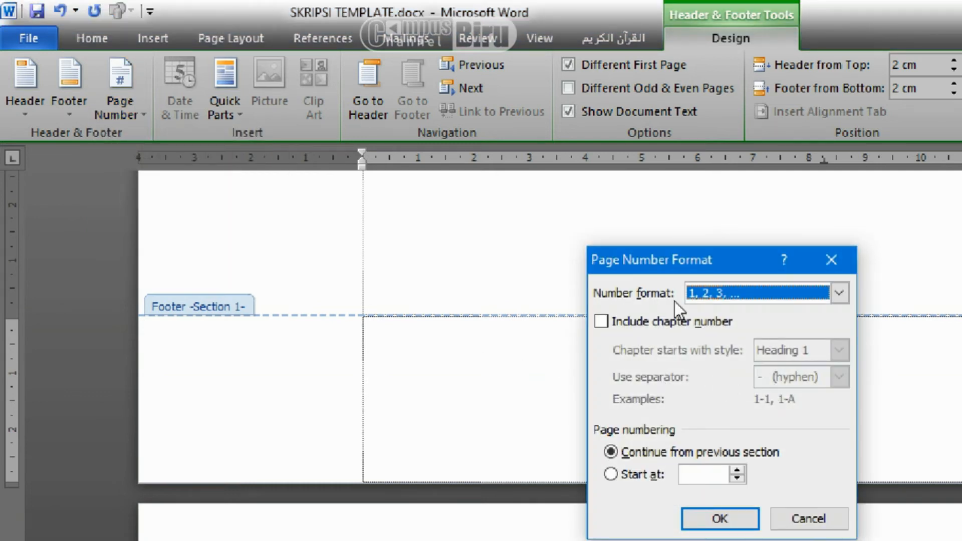
click(711, 297)
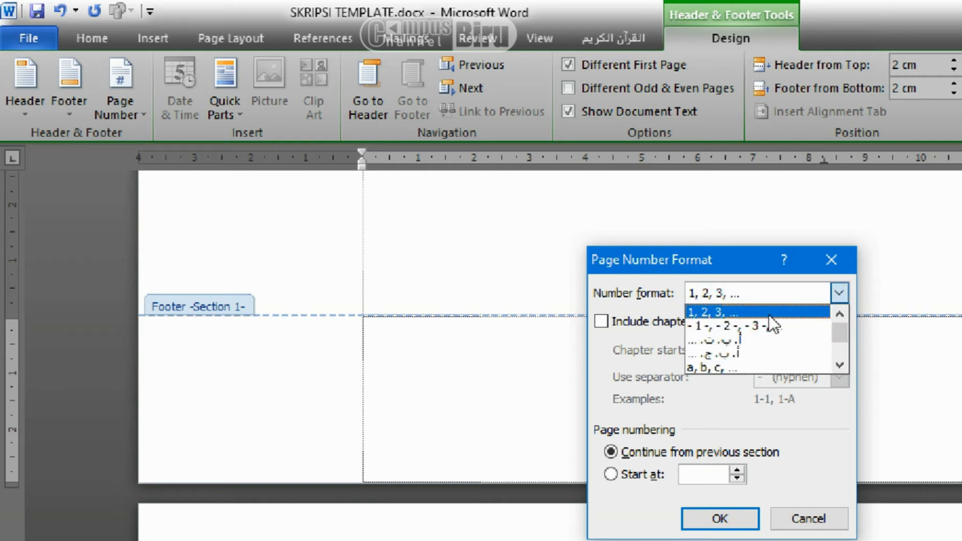
scroll(770, 315, down, 2)
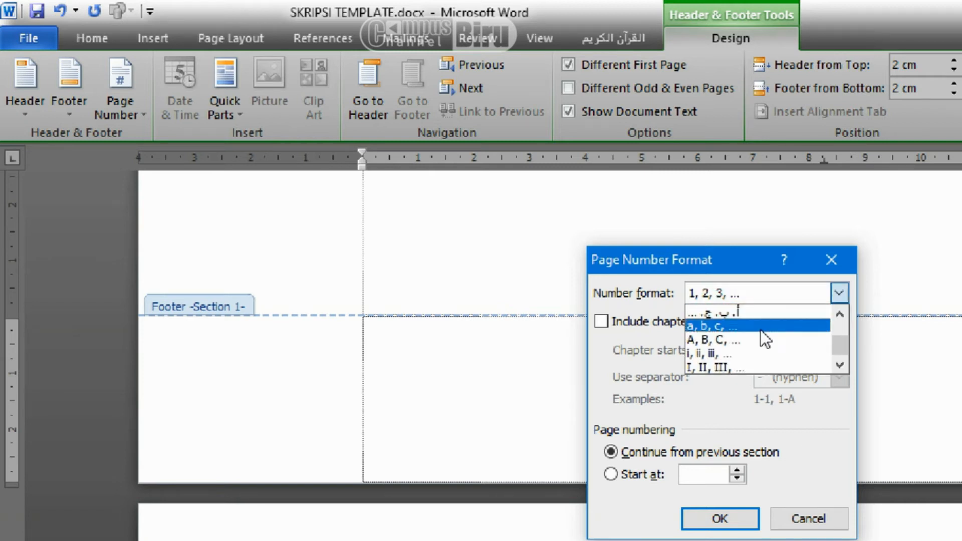
click(729, 353)
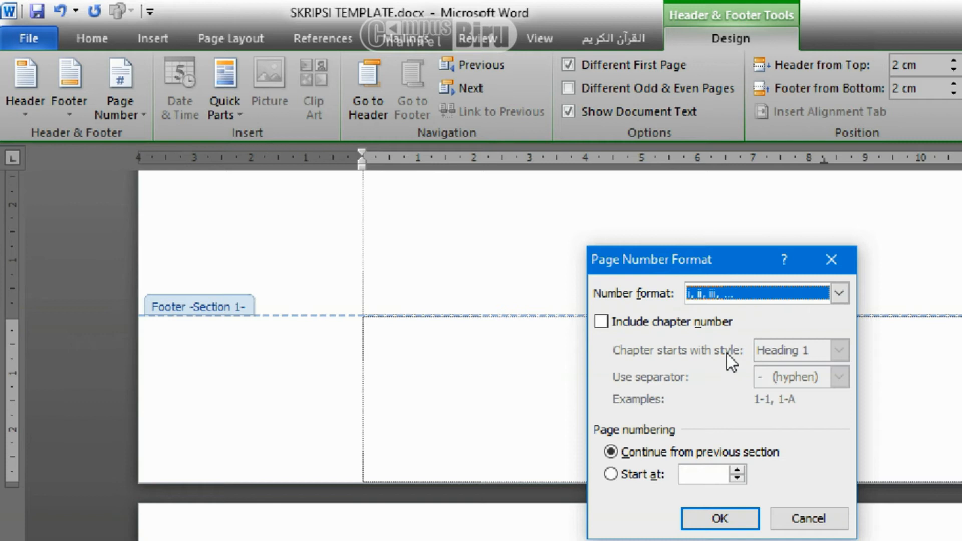
click(721, 517)
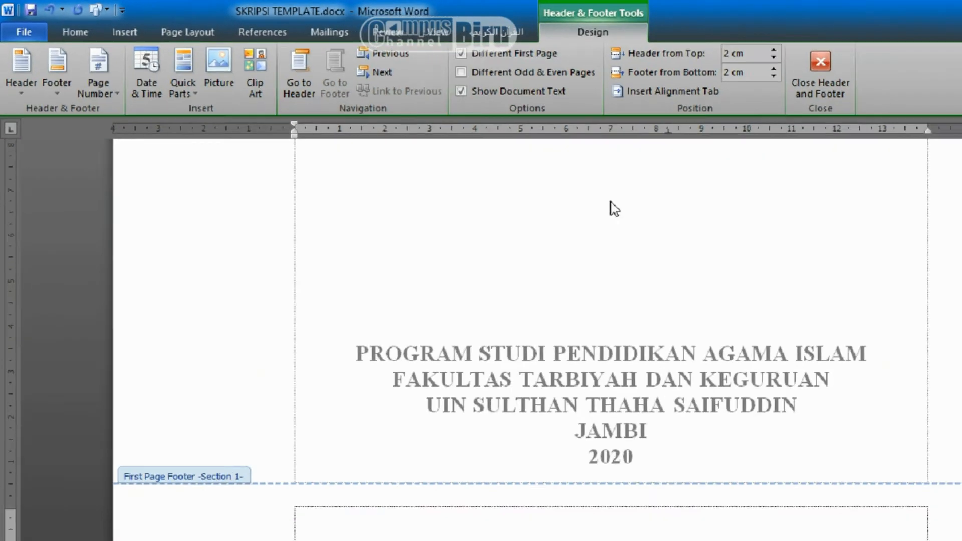
Check the footer page numbering on the cover, the KATA PENGANTAR page and the page following it in section 1
scroll(555, 223, down, 15)
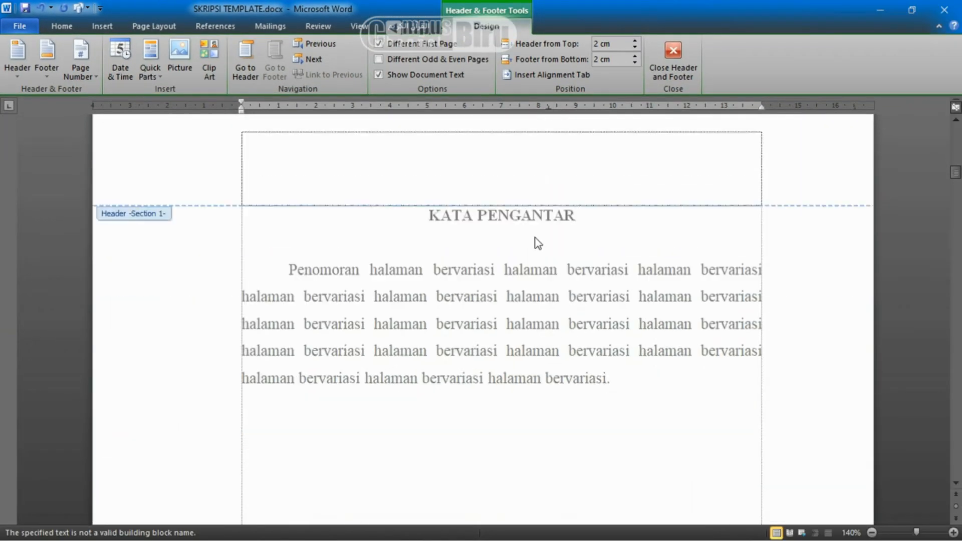
scroll(533, 235, down, 5)
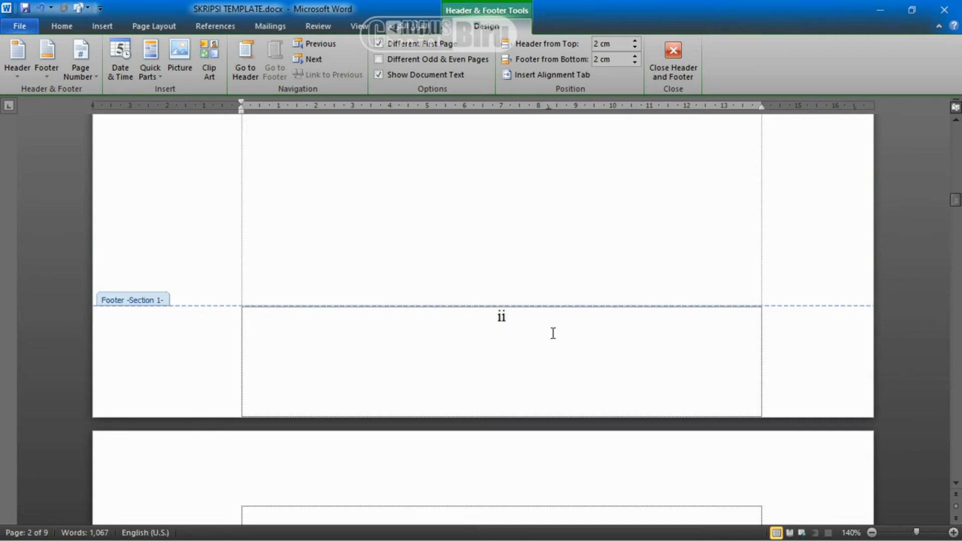
scroll(552, 333, up, 15)
click(493, 343)
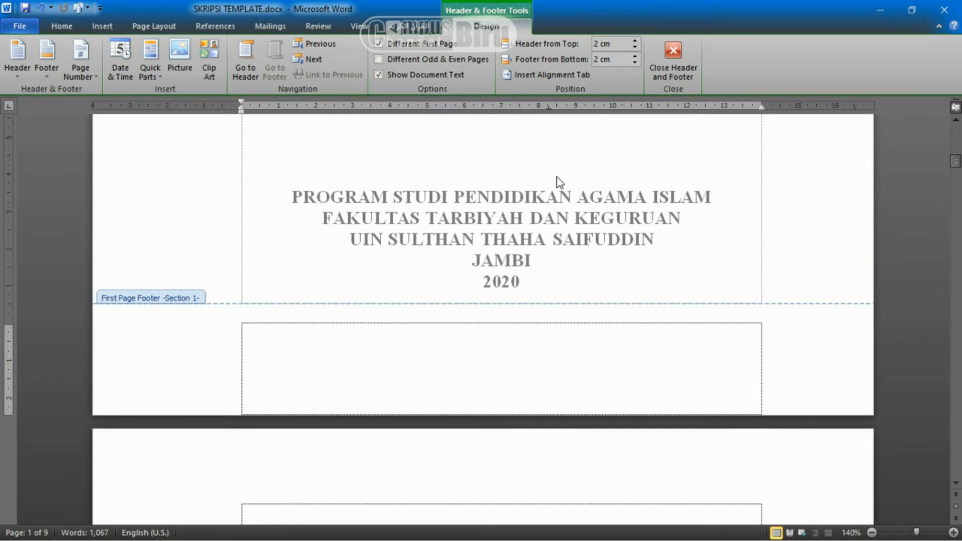
scroll(556, 182, down, 6)
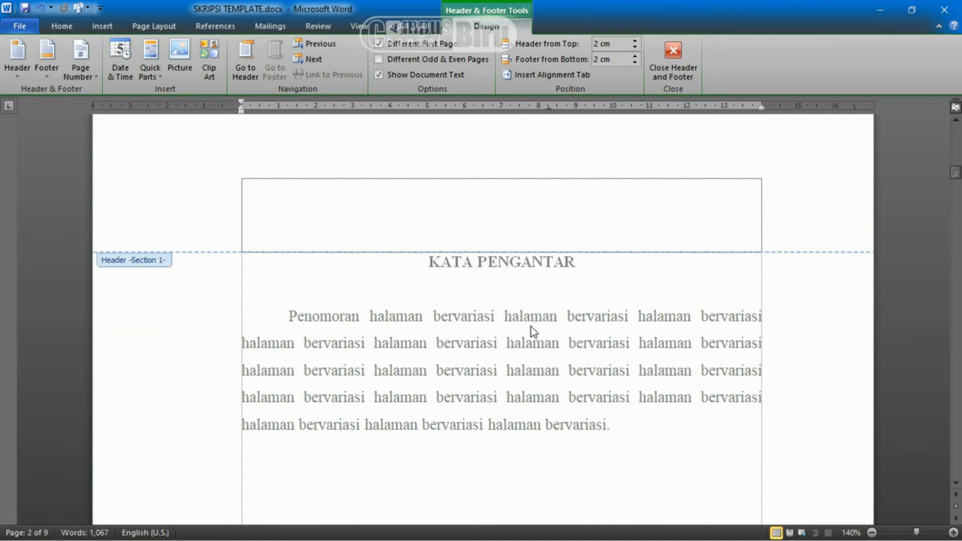
scroll(498, 307, down, 2)
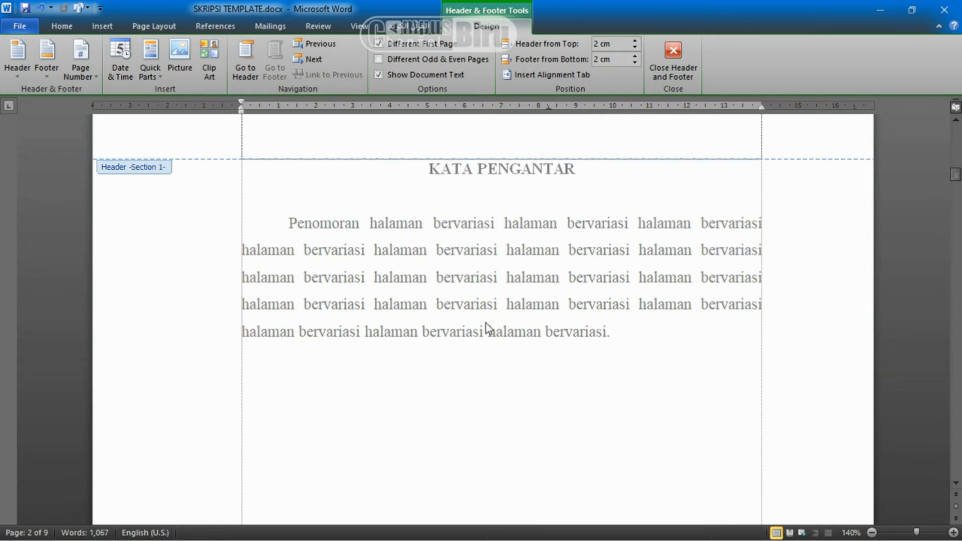
scroll(486, 328, down, 12)
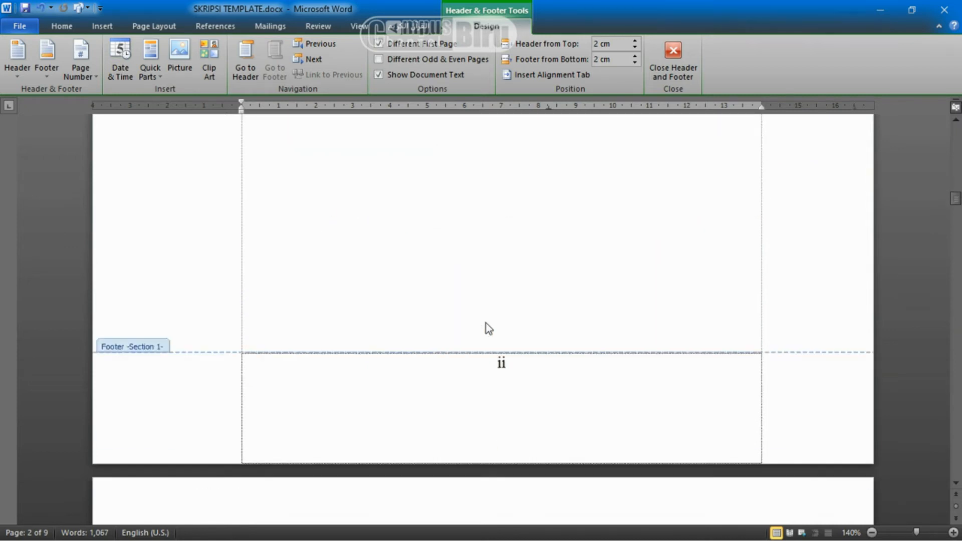
scroll(485, 324, down, 2)
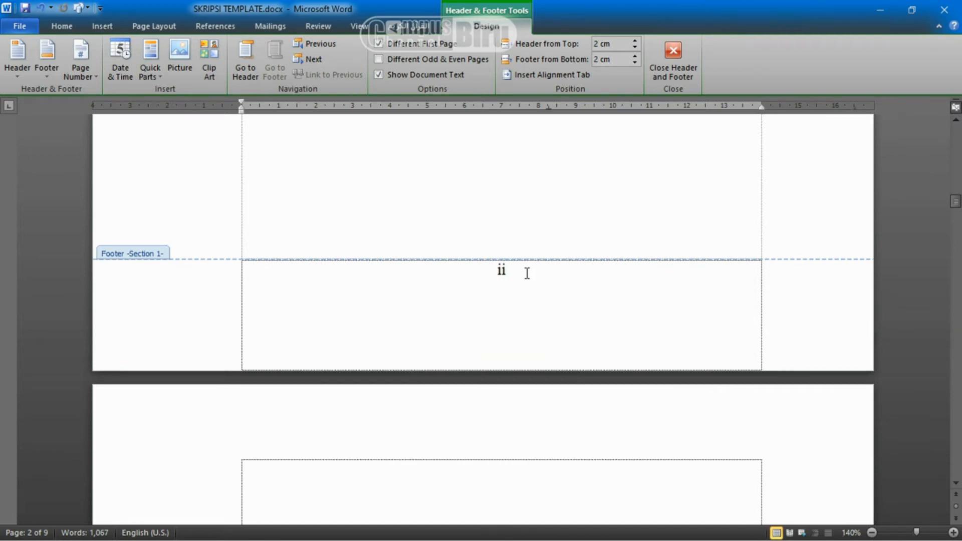
scroll(527, 273, down, 18)
scroll(527, 278, down, 5)
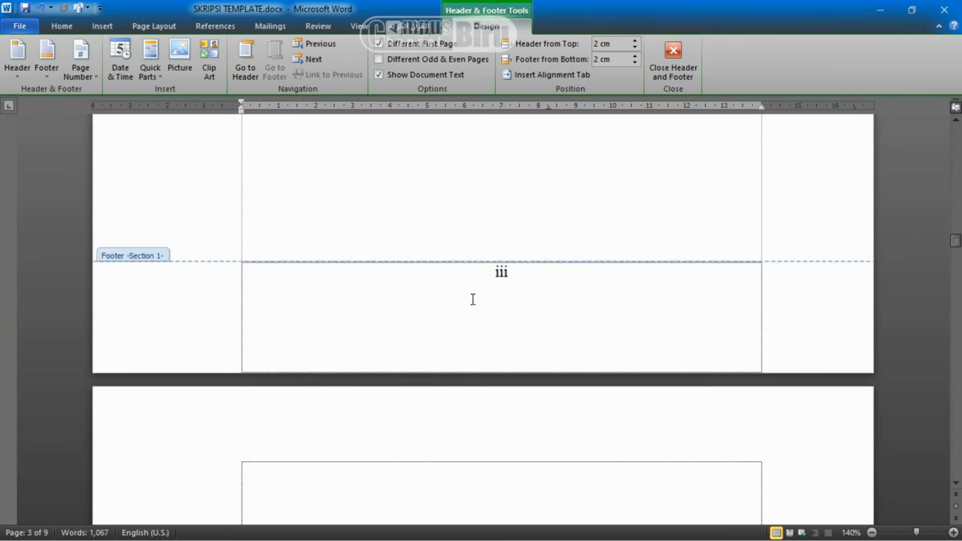
Examine the headers and footers of the section 2 pages and compare them with the last section 1 footer
scroll(522, 278, down, 20)
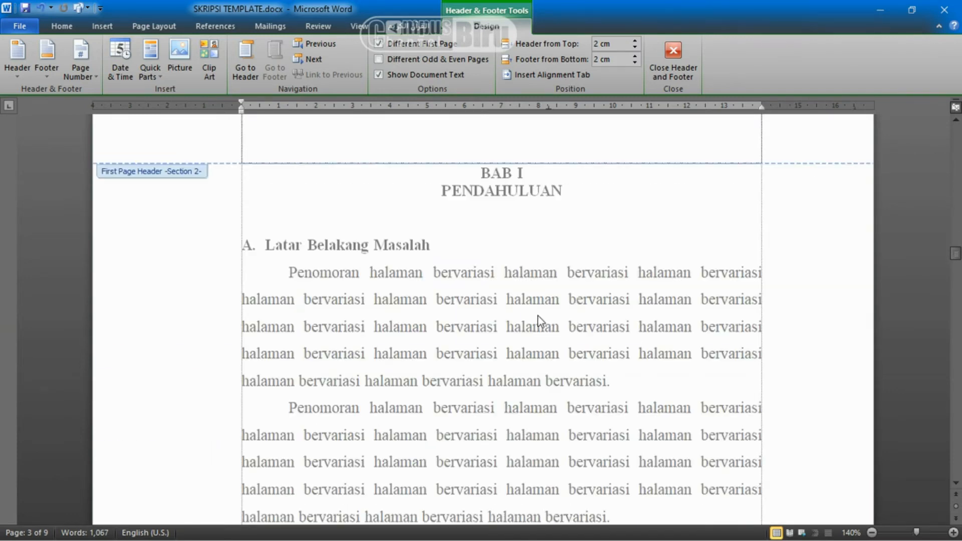
scroll(526, 302, down, 14)
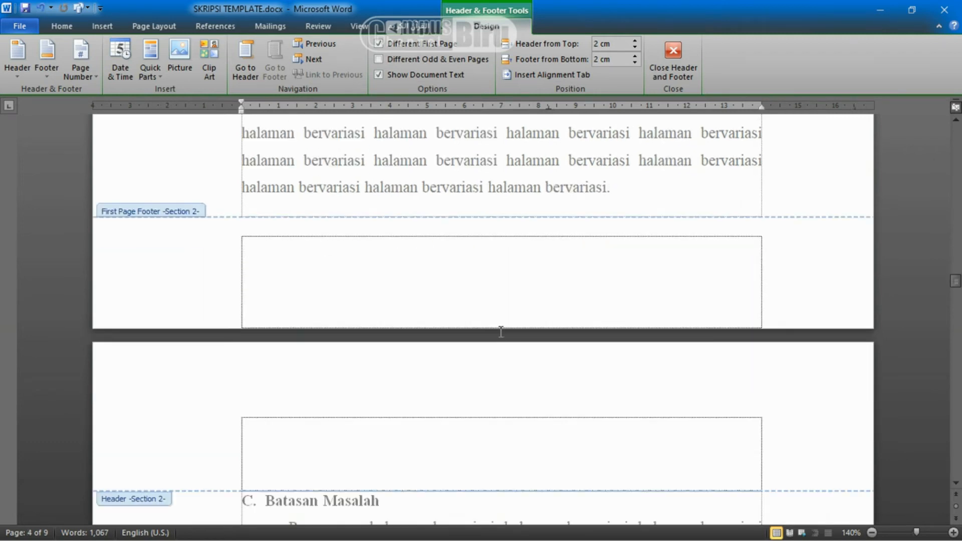
scroll(521, 300, down, 17)
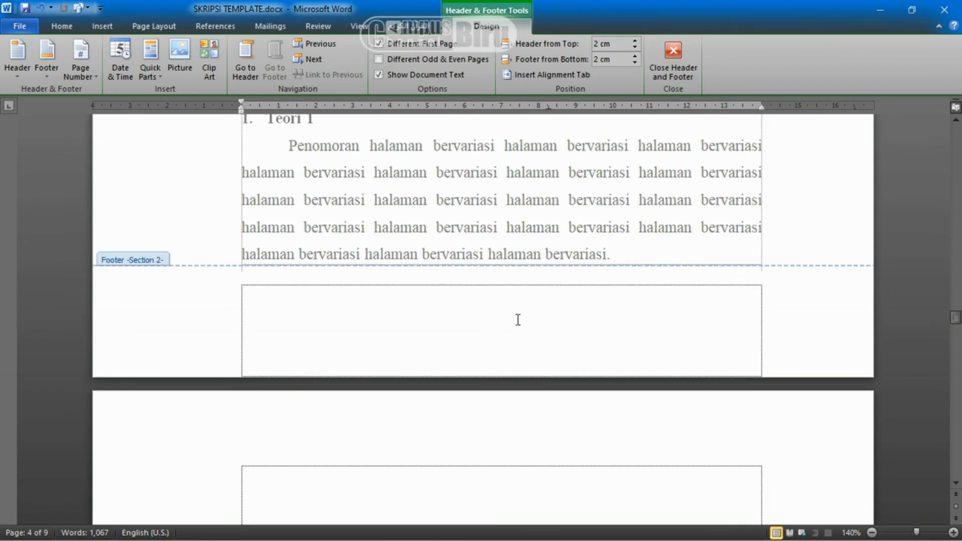
scroll(539, 286, up, 20)
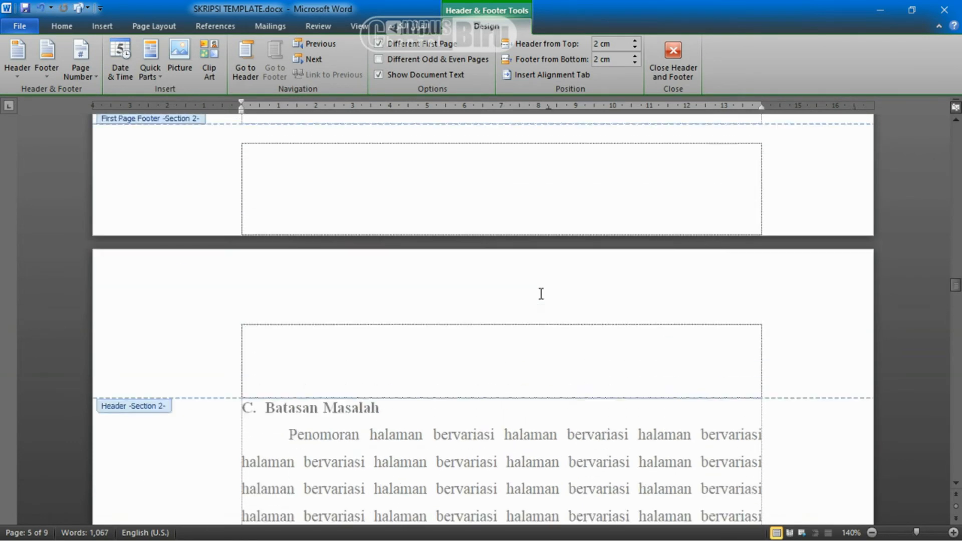
scroll(539, 308, up, 10)
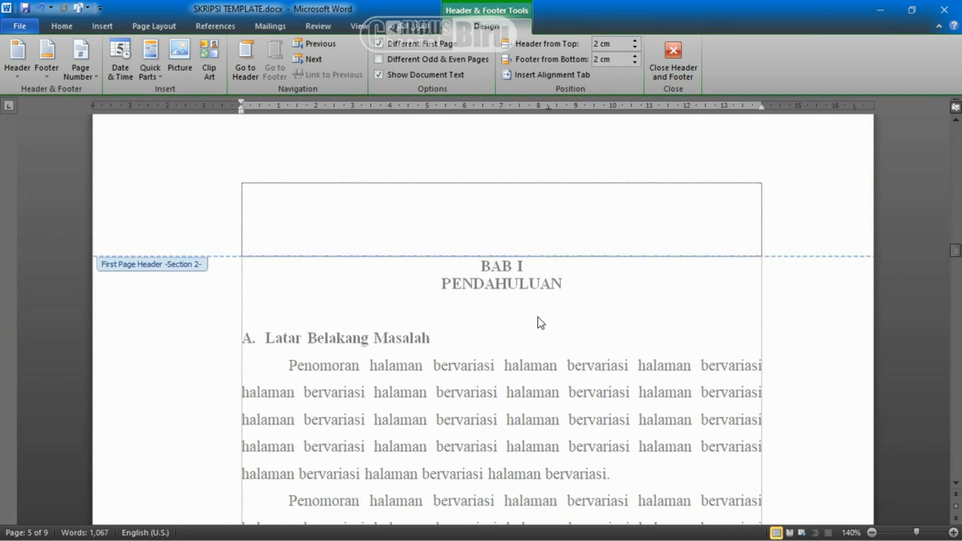
scroll(540, 321, up, 3)
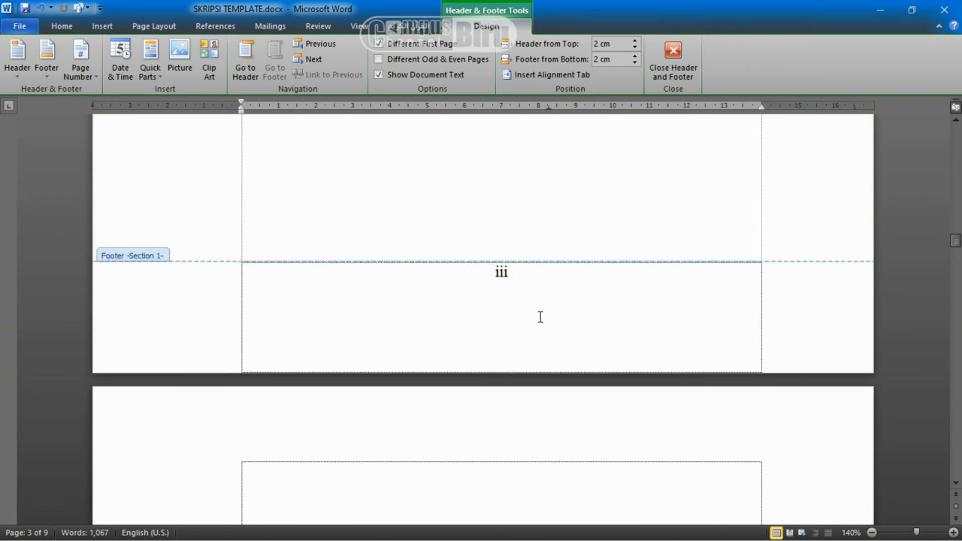
scroll(551, 303, down, 2)
scroll(553, 301, up, 2)
scroll(553, 302, down, 3)
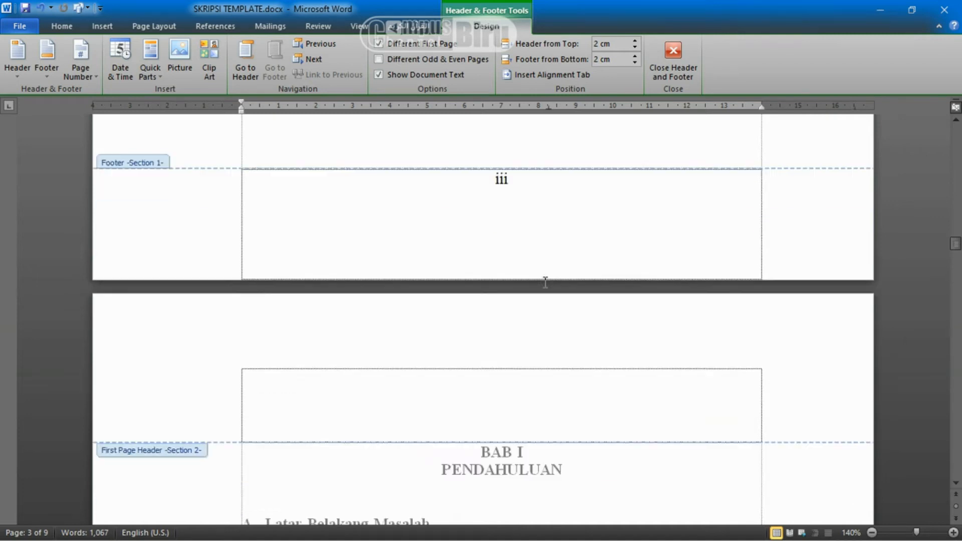
Insert a Plain Number 2 bottom-of-page number in the first page footer of section 2, on the BAB I page
scroll(498, 337, down, 2)
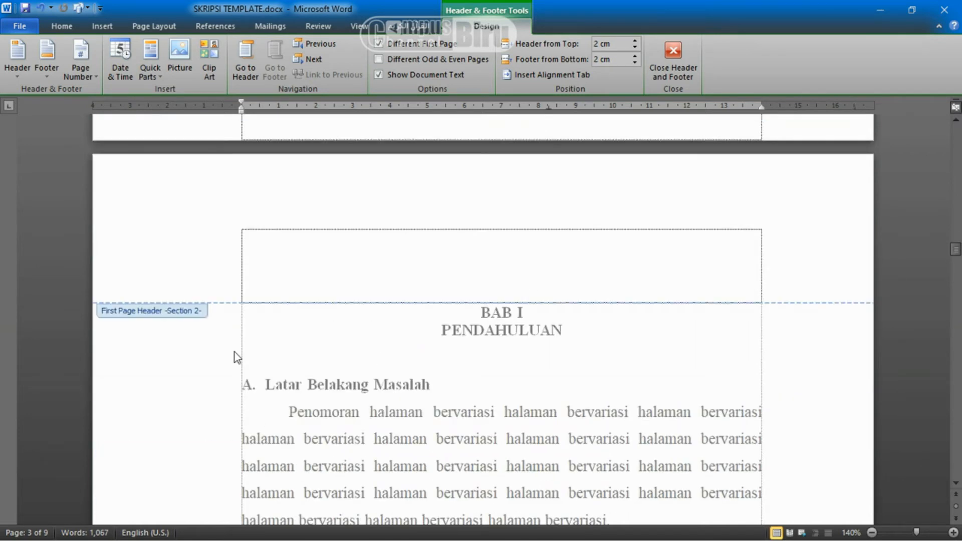
click(409, 252)
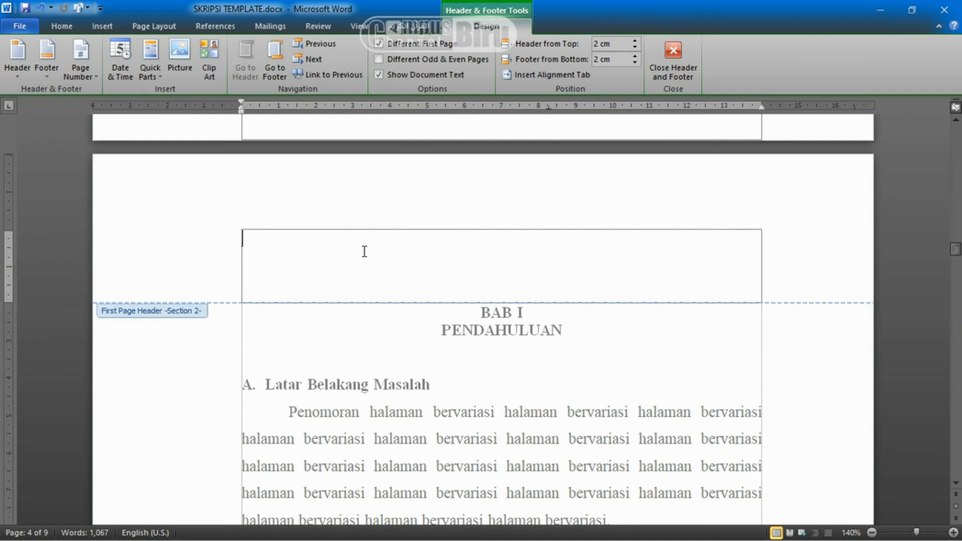
scroll(363, 291, down, 5)
scroll(360, 292, up, 6)
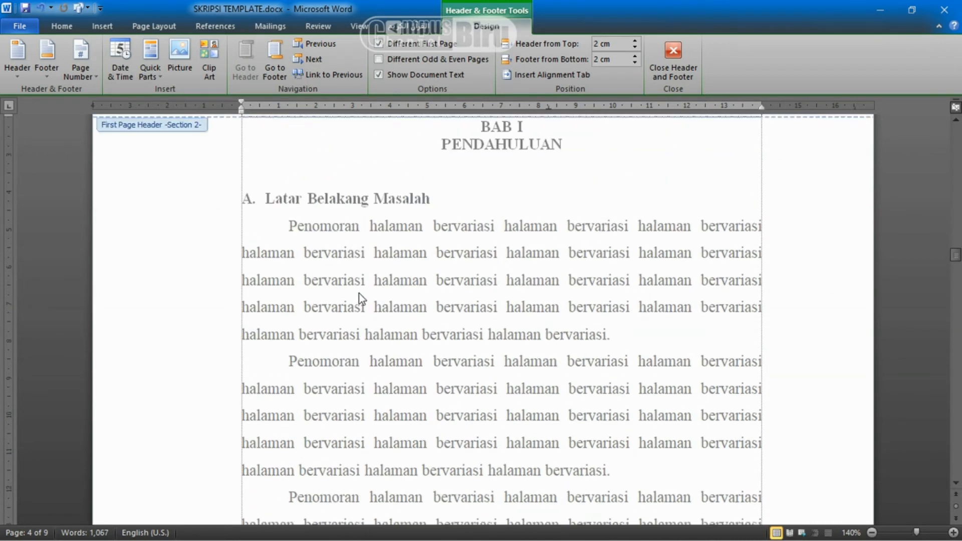
scroll(330, 299, down, 1)
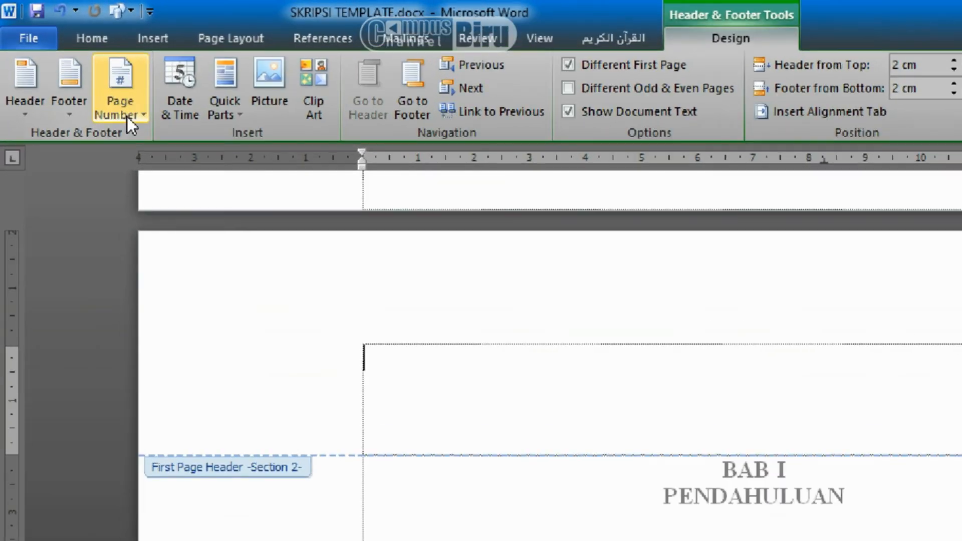
click(106, 87)
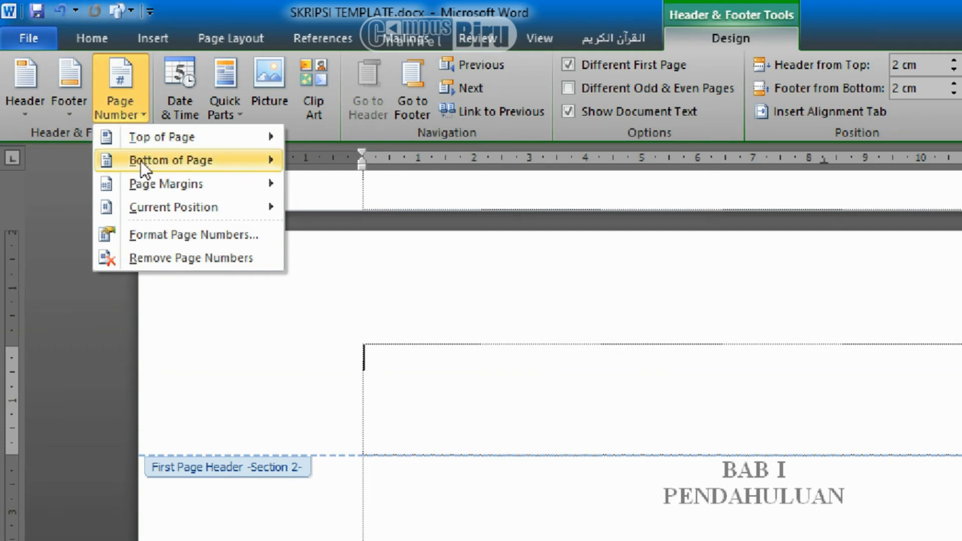
mouse_move(141, 162)
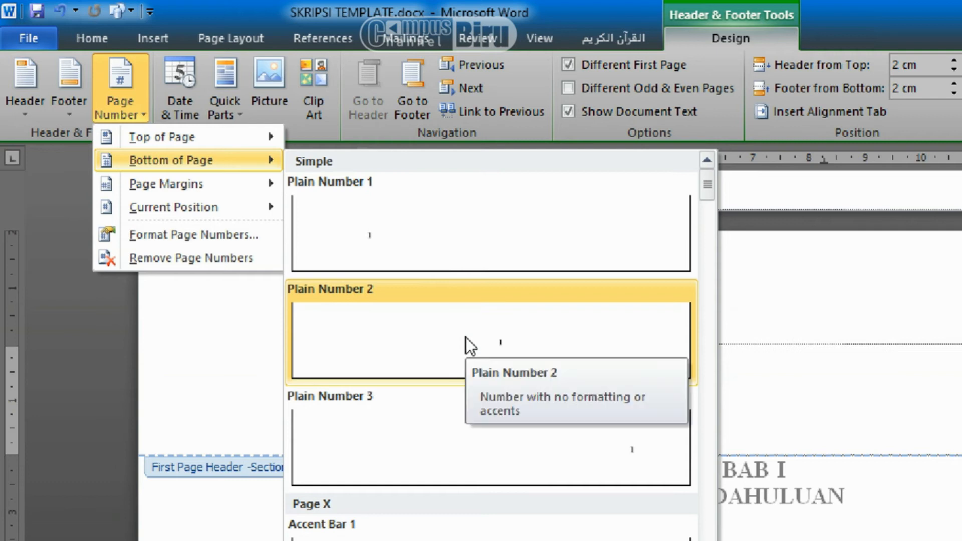
click(572, 347)
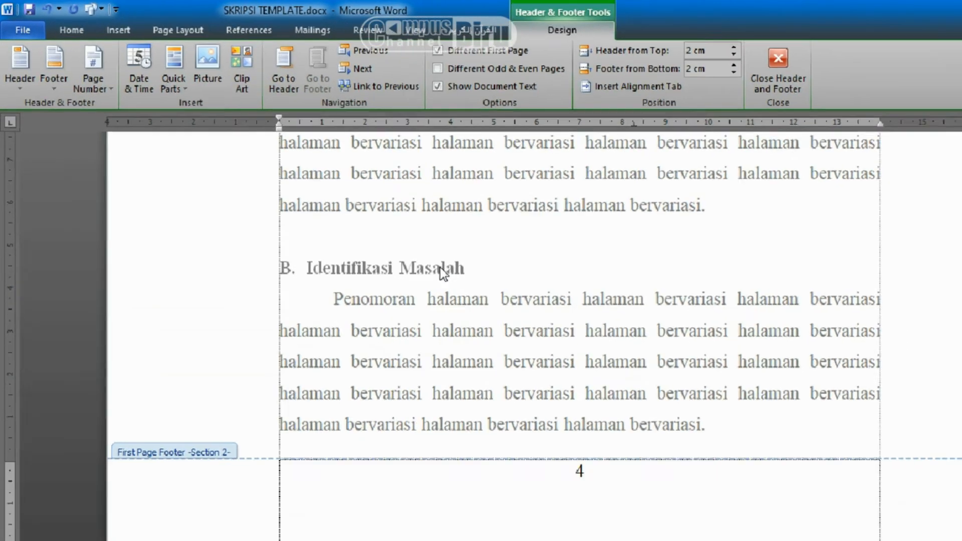
Set the section 2 page numbering to start at 1 instead of continuing from the previous section
scroll(651, 385, down, 1)
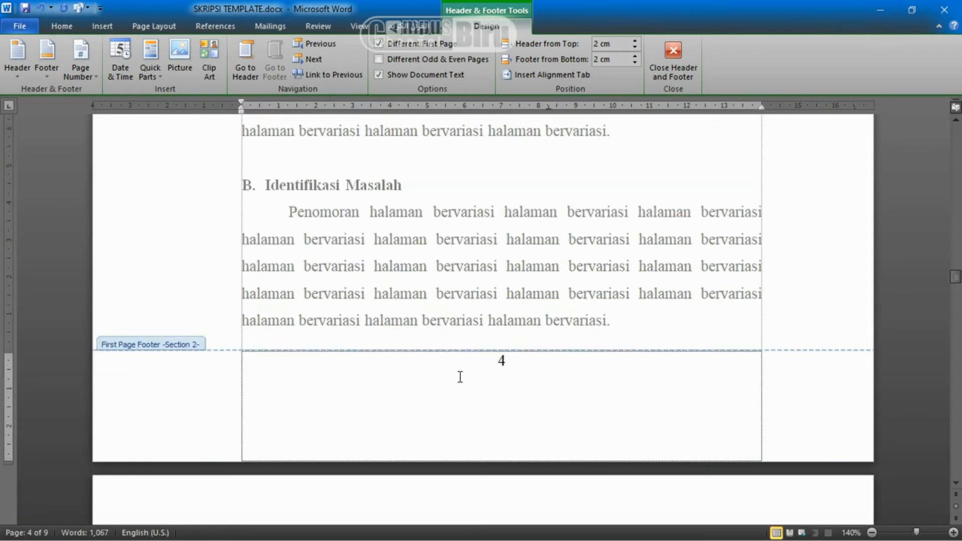
scroll(601, 326, up, 10)
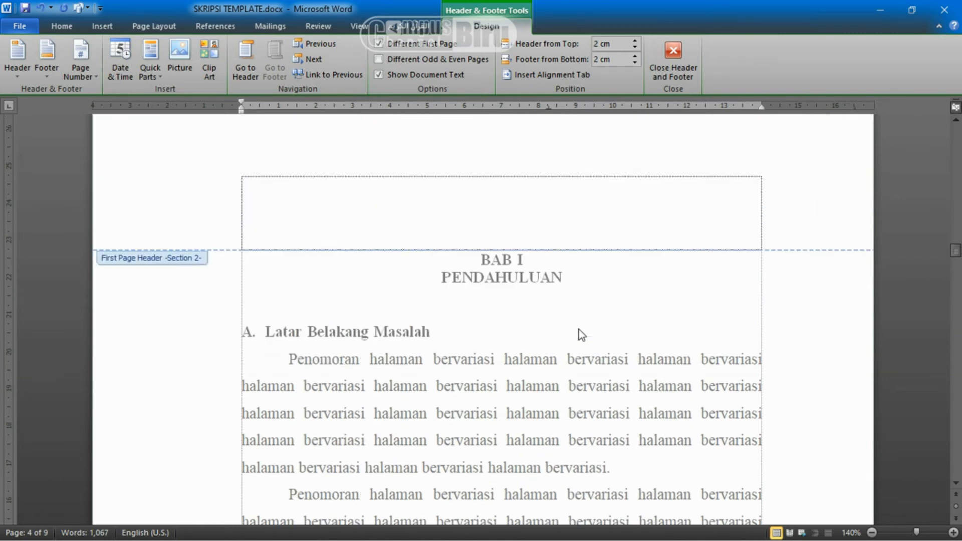
scroll(542, 326, down, 7)
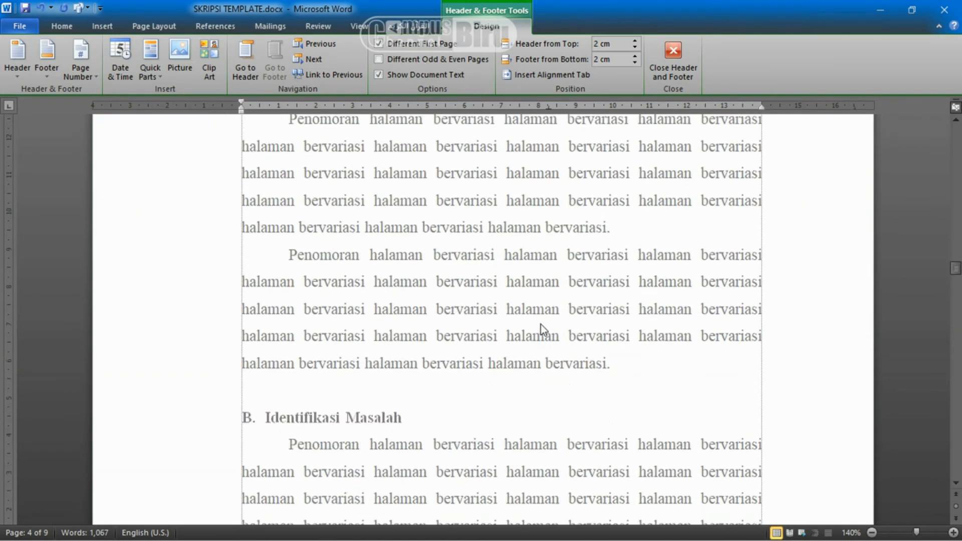
scroll(540, 323, down, 6)
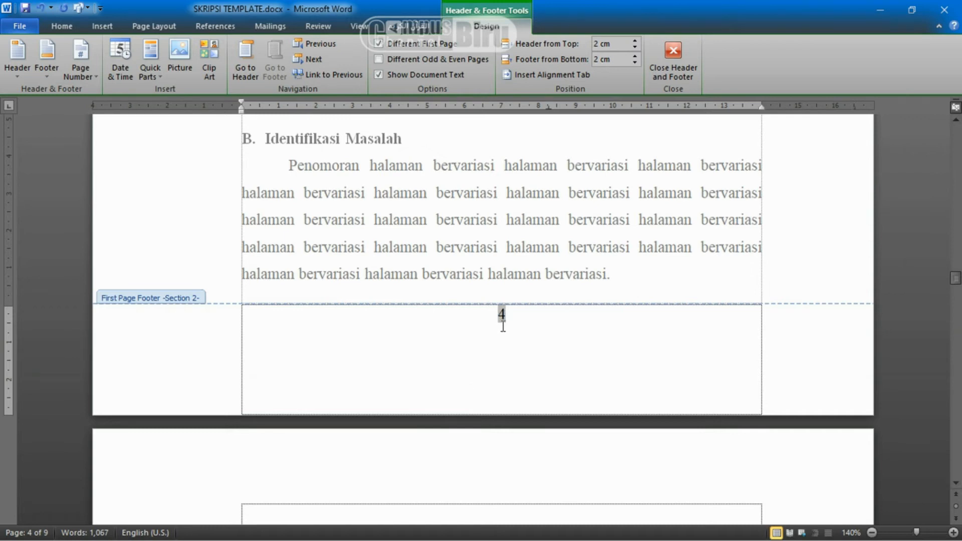
drag(488, 315, 515, 313)
click(488, 314)
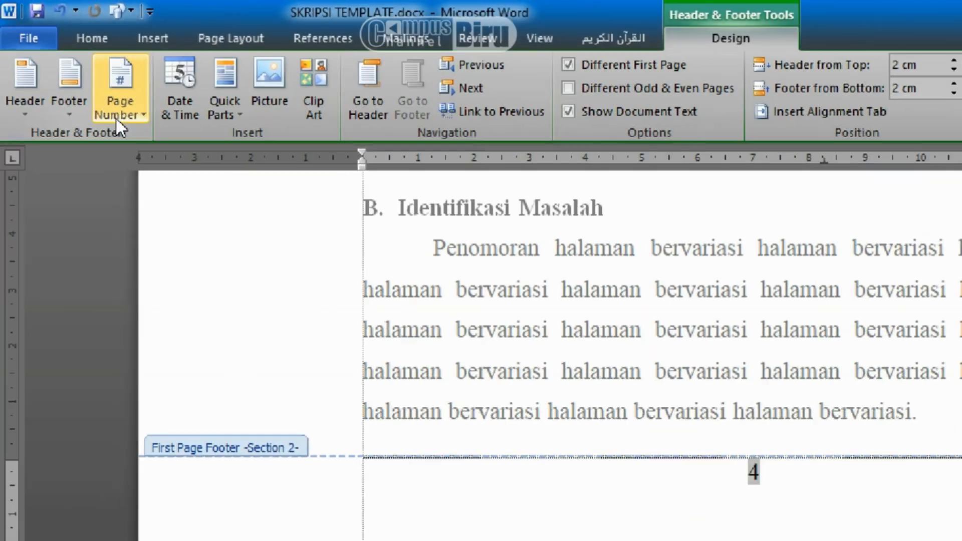
click(78, 79)
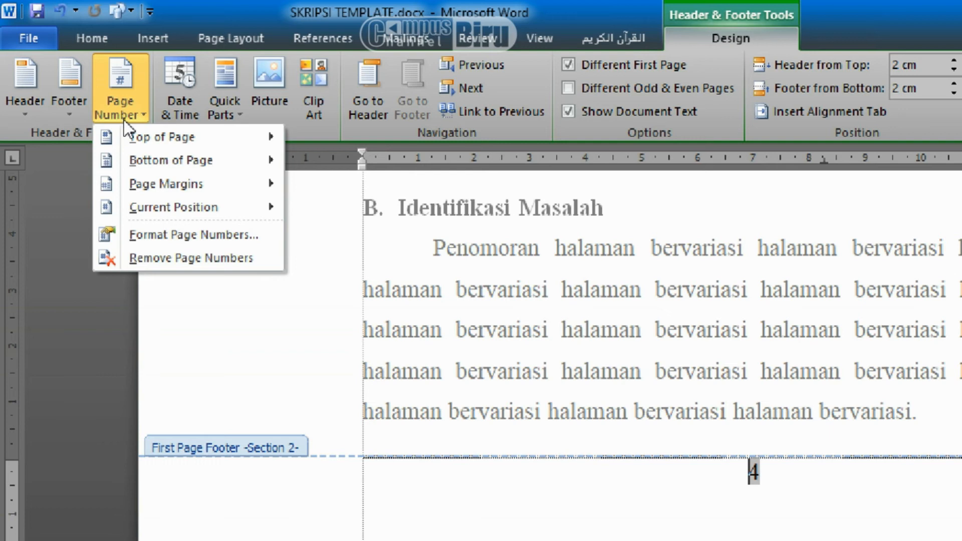
click(157, 240)
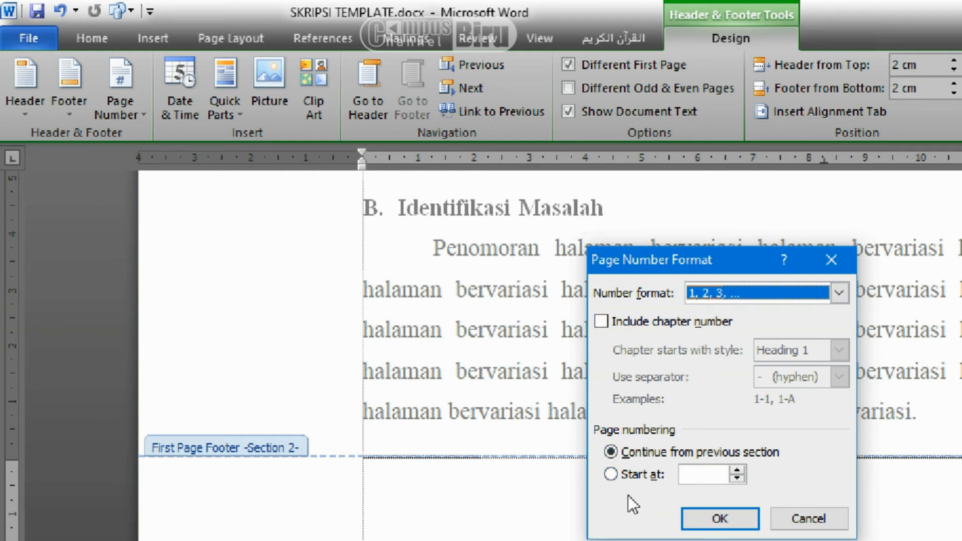
click(610, 474)
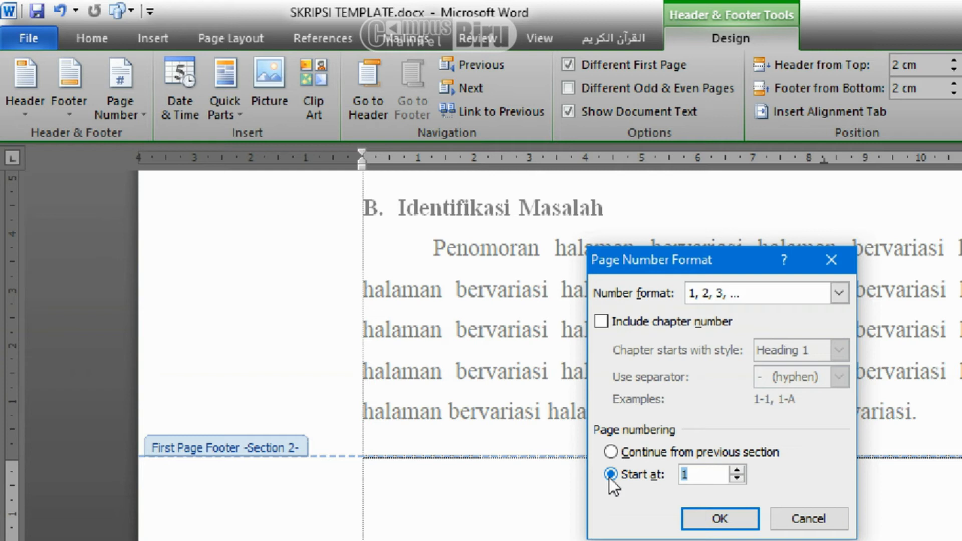
click(708, 474)
key(BackSpace)
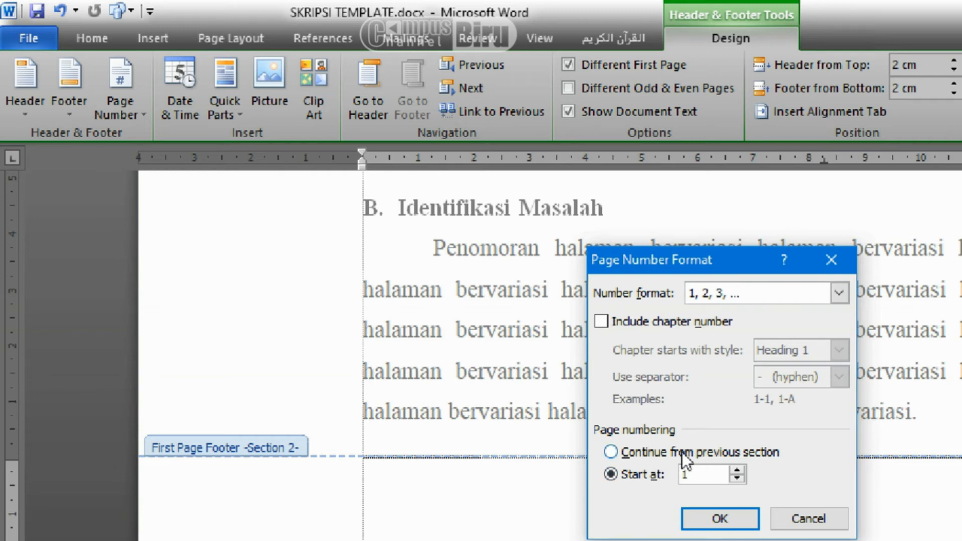
click(717, 519)
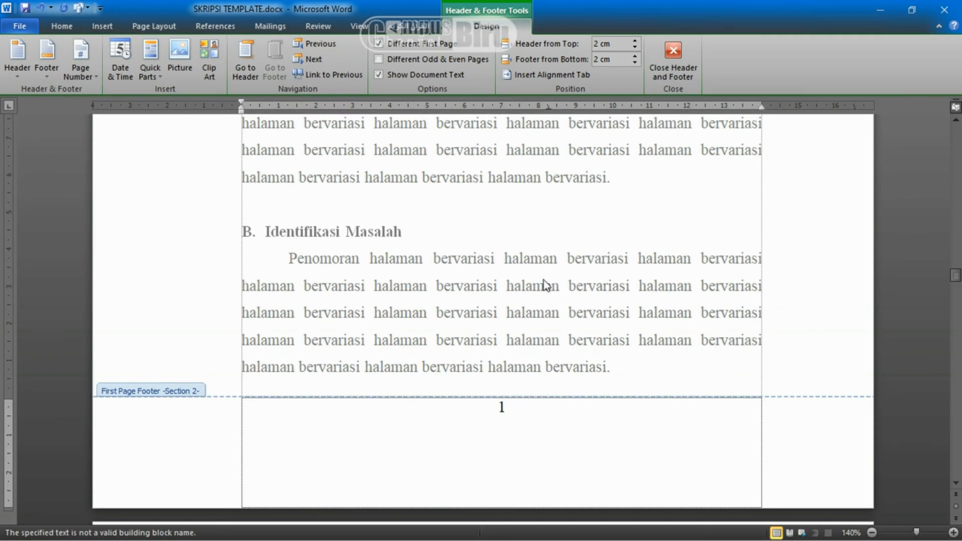
Check the footer numbers on the last section 1 page and the BAB I page, and inspect the following section 2 page
scroll(521, 363, down, 1)
click(481, 367)
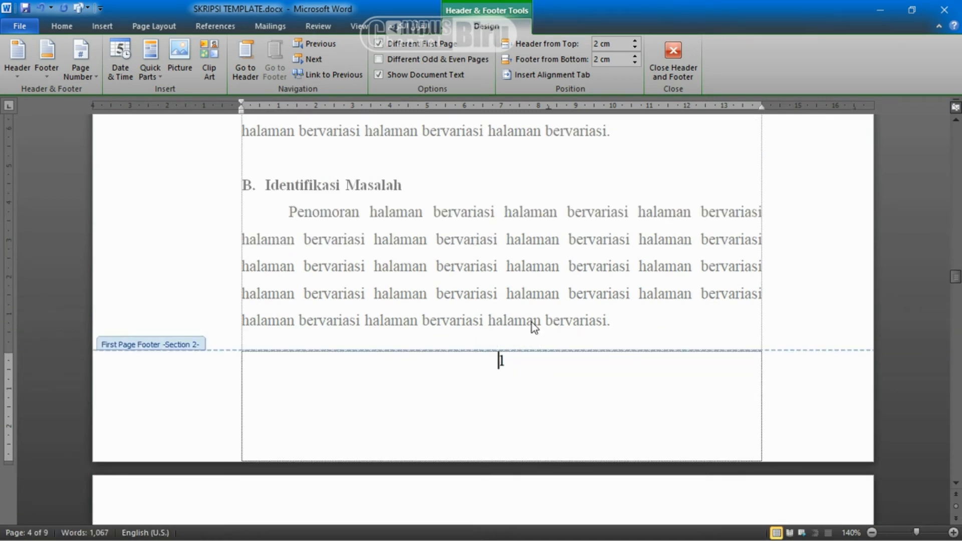
scroll(508, 296, up, 4)
scroll(512, 300, up, 12)
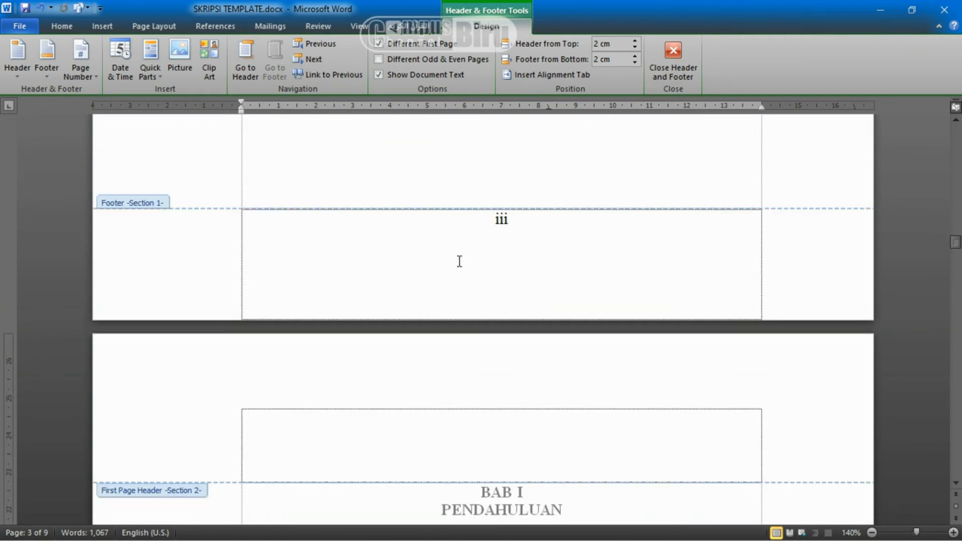
scroll(508, 326, down, 3)
scroll(509, 326, down, 12)
scroll(499, 320, down, 2)
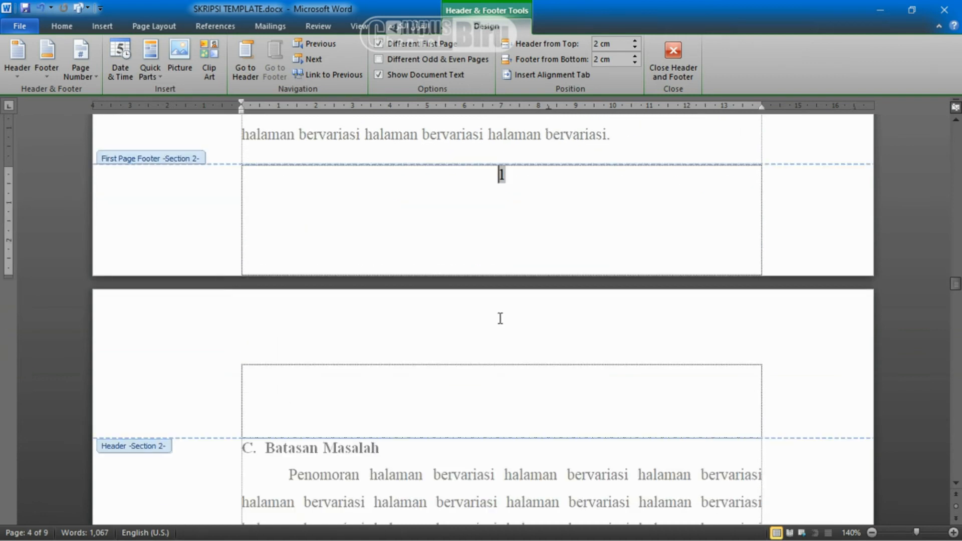
scroll(509, 299, down, 10)
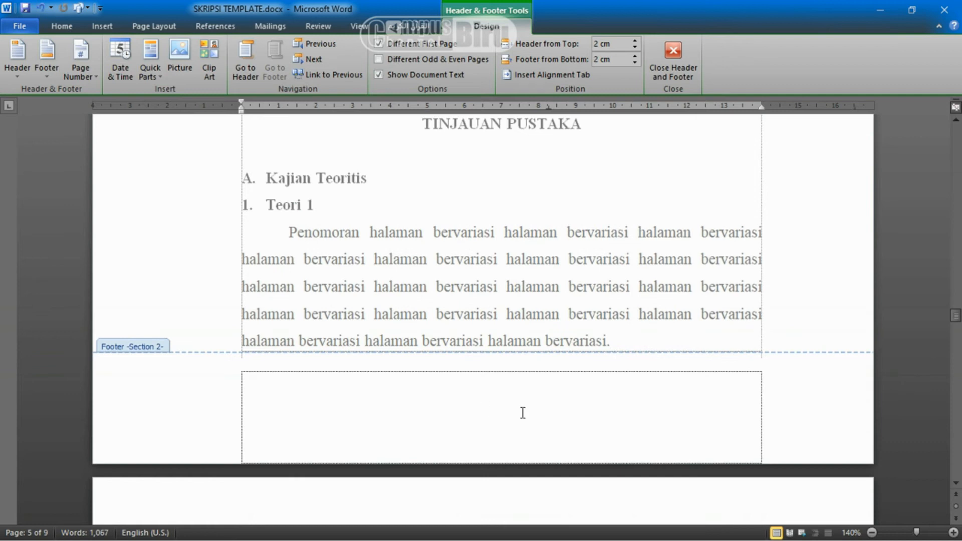
Insert a Plain Number 3 top-of-page number in the section 2 header, on the page starting with C. Batasan Masalah
scroll(543, 371, up, 6)
scroll(545, 366, up, 5)
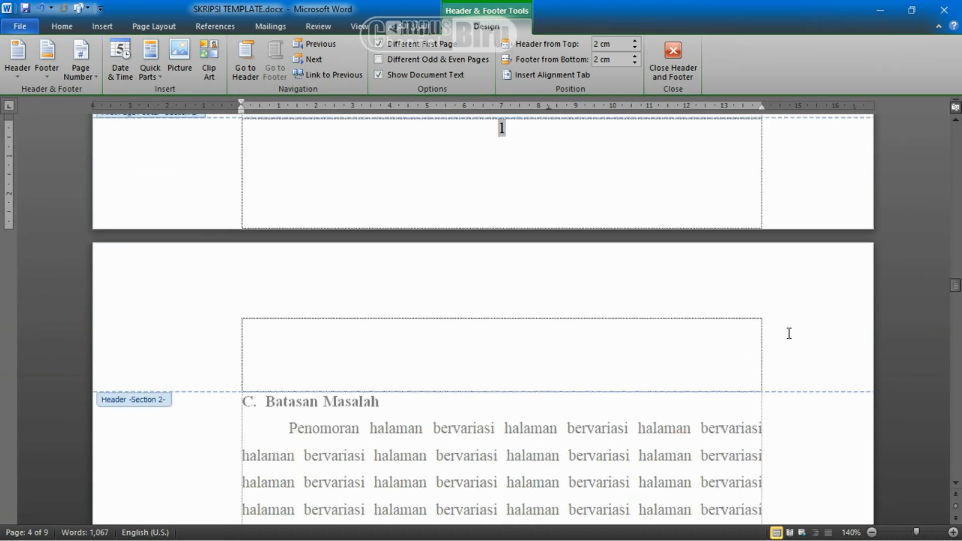
click(750, 332)
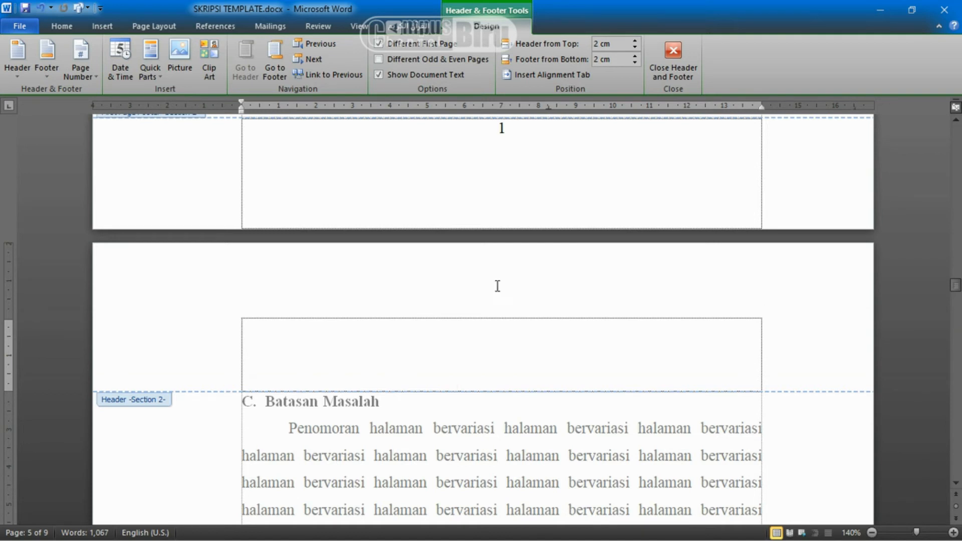
click(75, 79)
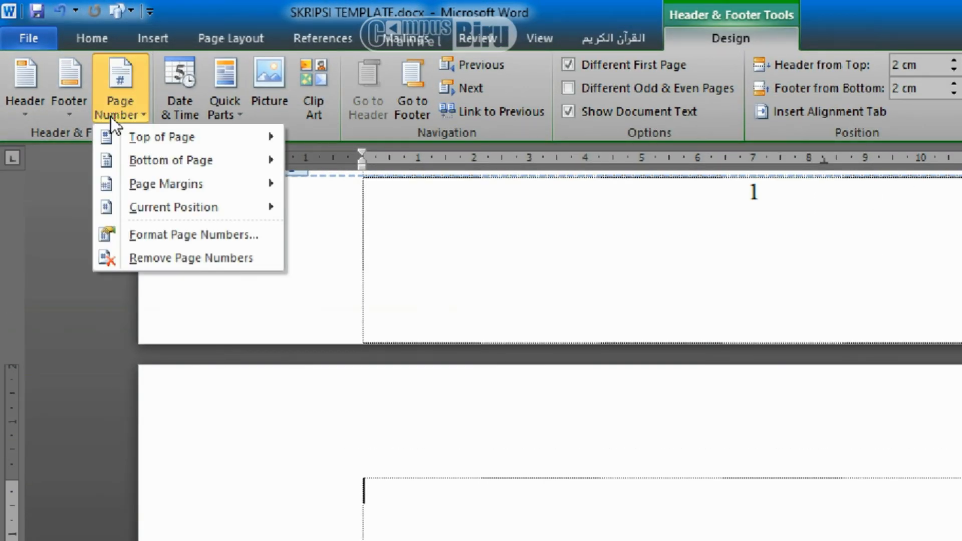
mouse_move(150, 136)
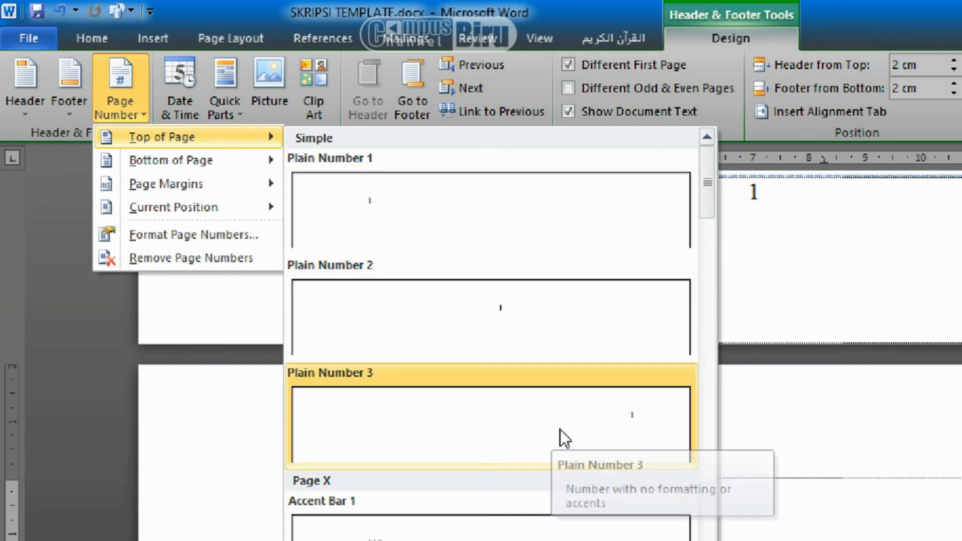
click(669, 425)
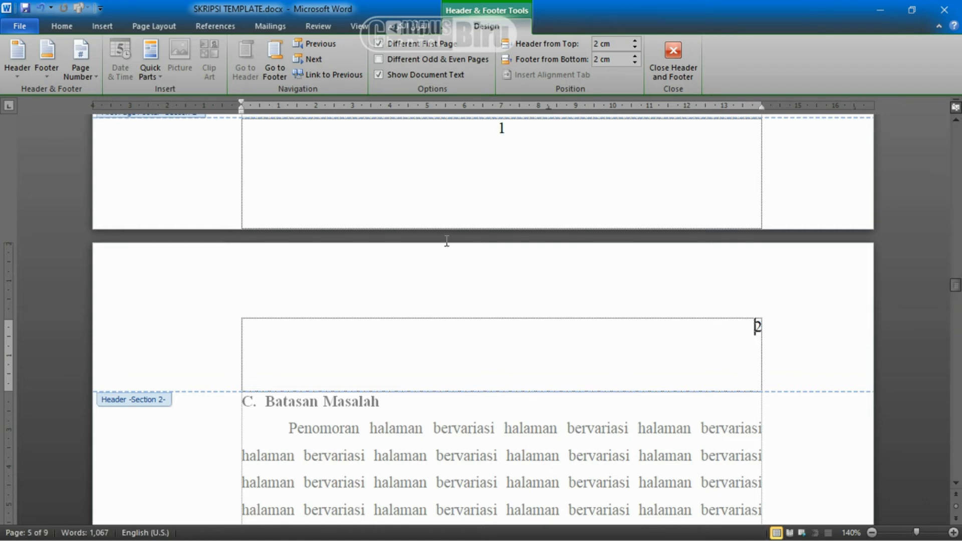
Check the header page numbers on the remaining section 2 pages, and exit header and footer editing
scroll(447, 241, down, 15)
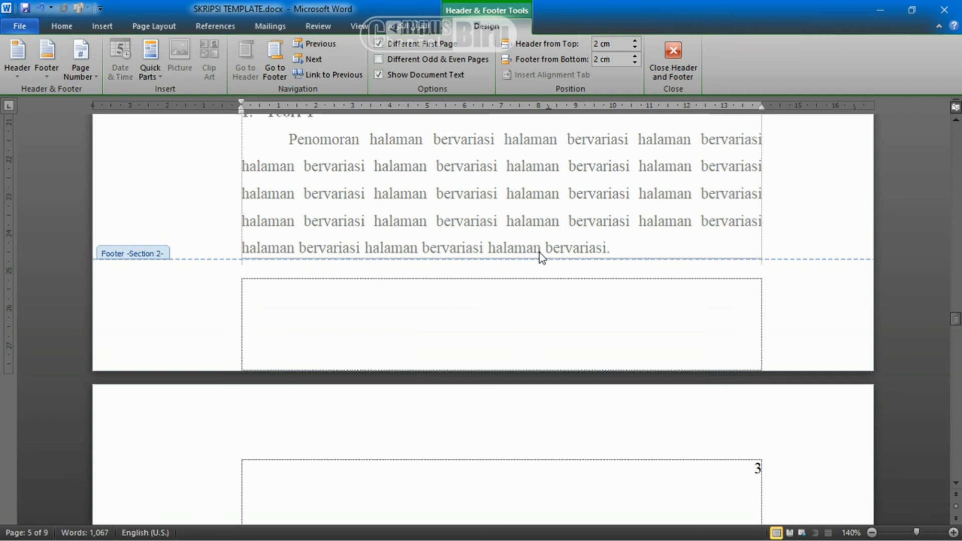
scroll(591, 267, down, 5)
scroll(720, 257, down, 6)
scroll(665, 311, down, 5)
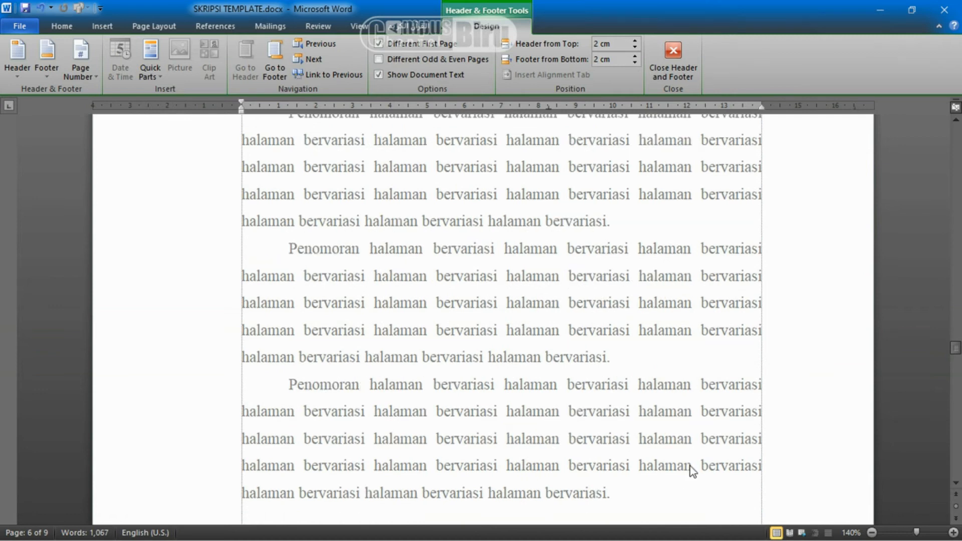
scroll(480, 468, down, 9)
scroll(598, 307, down, 15)
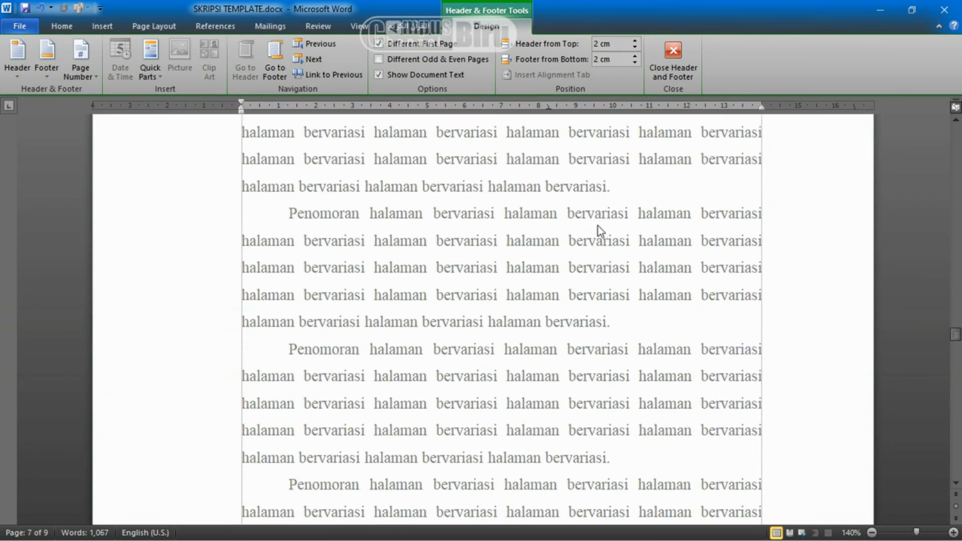
scroll(598, 224, down, 8)
scroll(600, 200, up, 1)
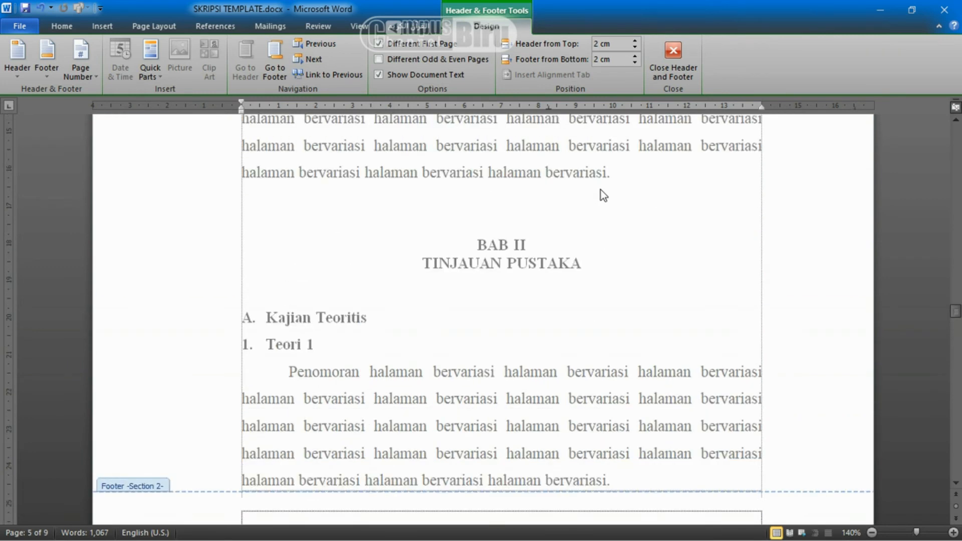
click(687, 73)
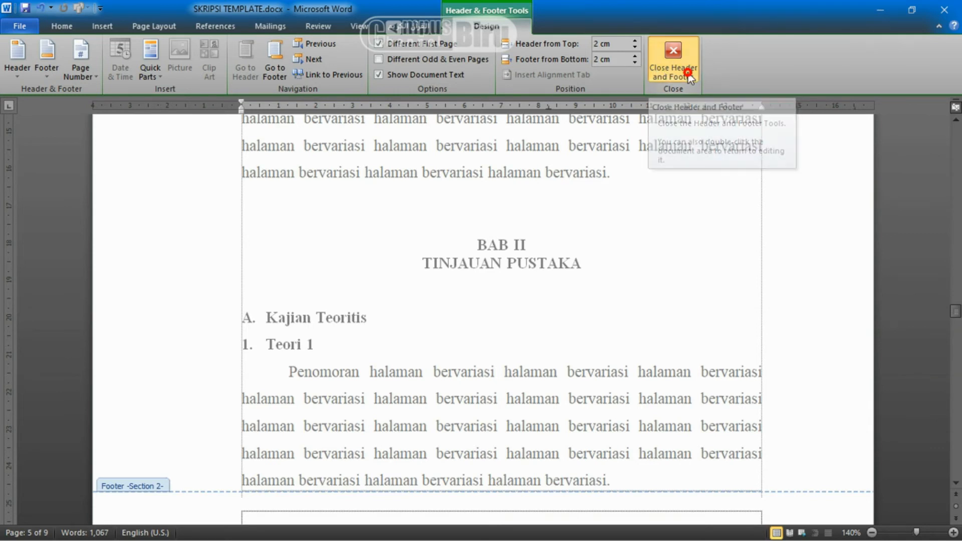
Review the page numbering from the last section 1 page through the BAB I pages up to the BAB II heading
scroll(546, 213, up, 6)
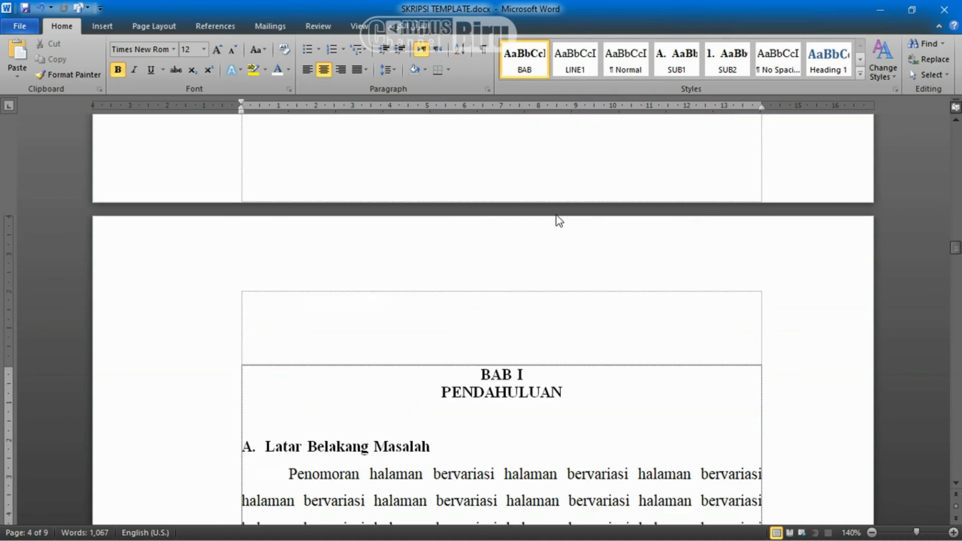
scroll(539, 248, down, 10)
scroll(535, 241, down, 8)
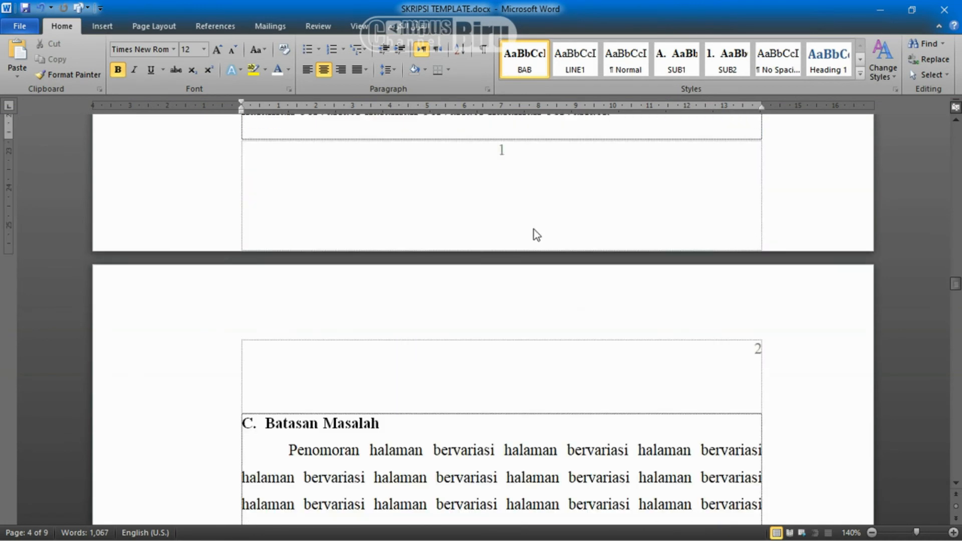
scroll(536, 234, down, 15)
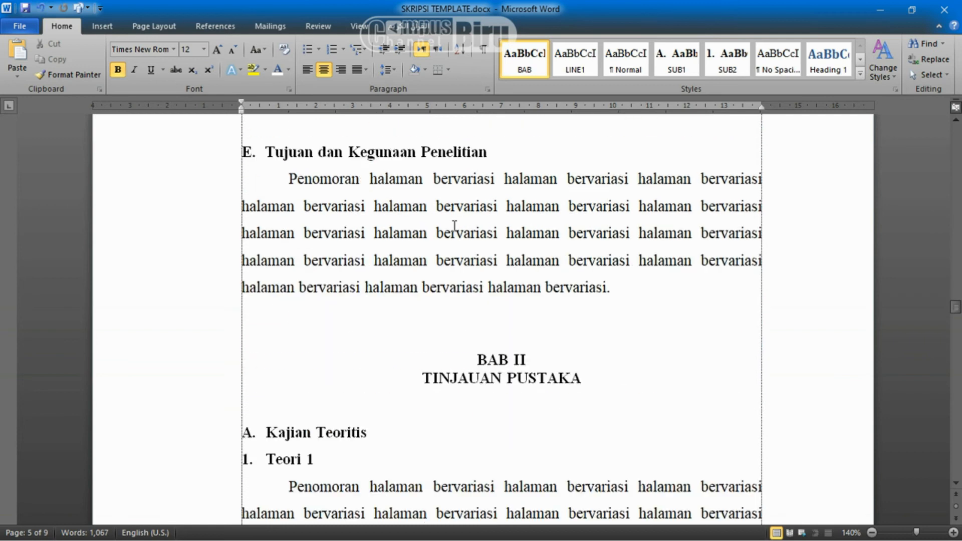
scroll(466, 225, up, 20)
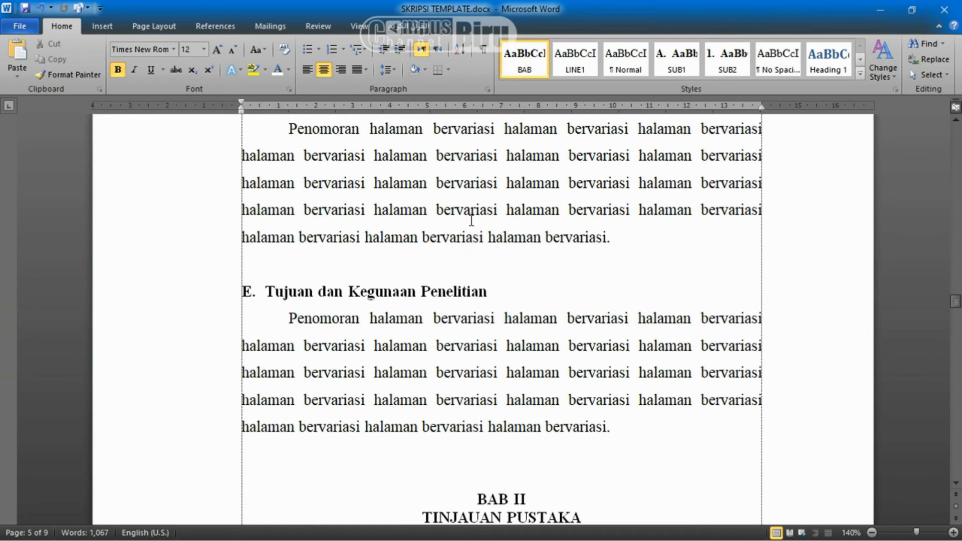
scroll(474, 222, up, 8)
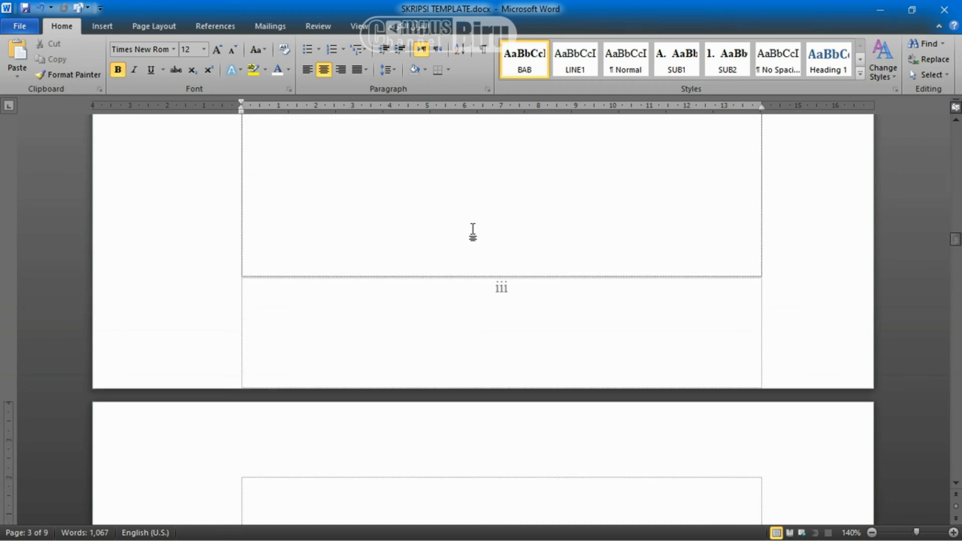
scroll(473, 228, down, 3)
click(480, 467)
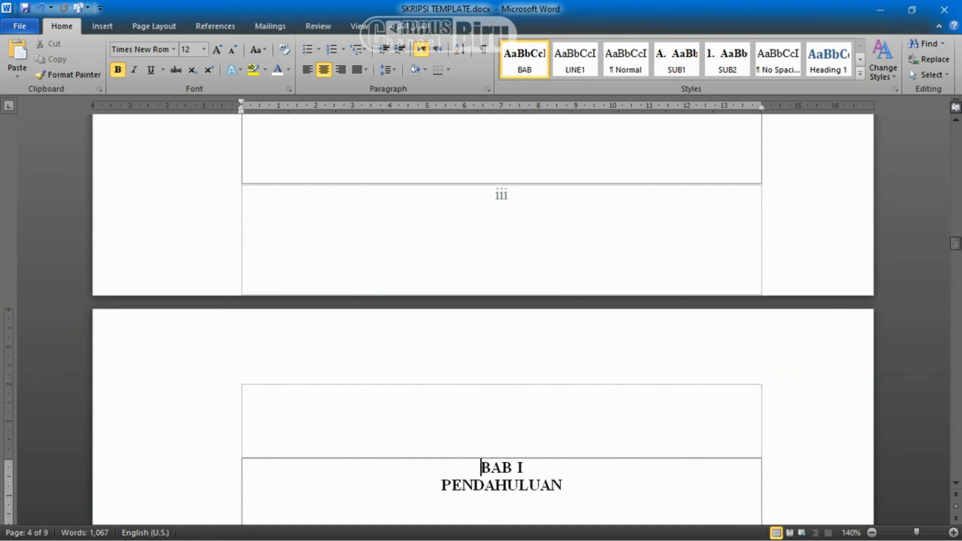
Insert a Next Page section break directly before the BAB II TINJAUAN PUSTAKA heading
scroll(412, 239, down, 6)
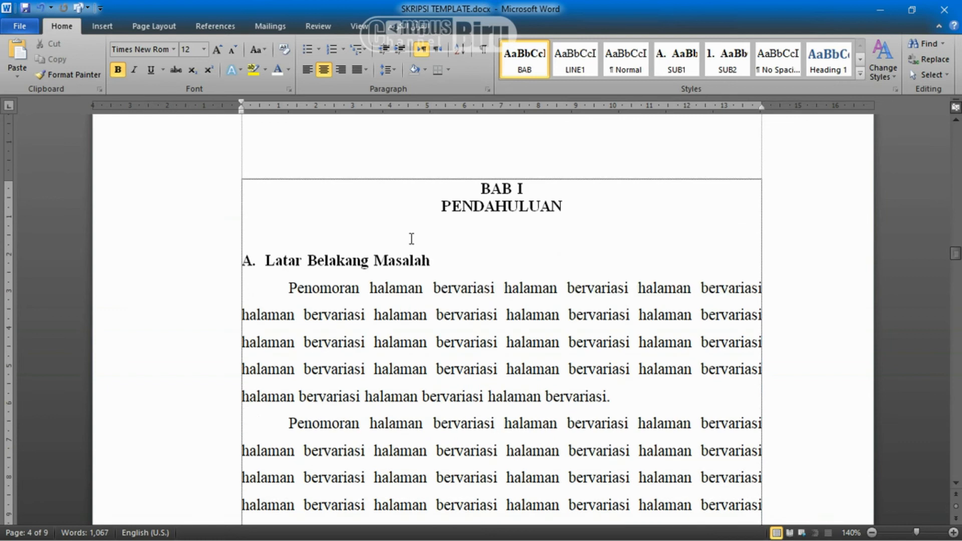
scroll(416, 230, down, 5)
scroll(450, 234, down, 15)
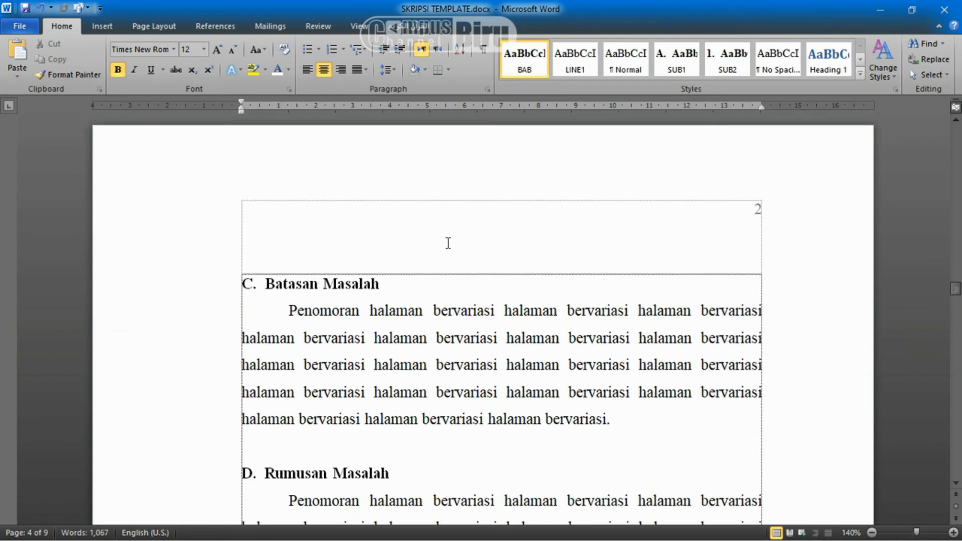
scroll(451, 238, down, 1)
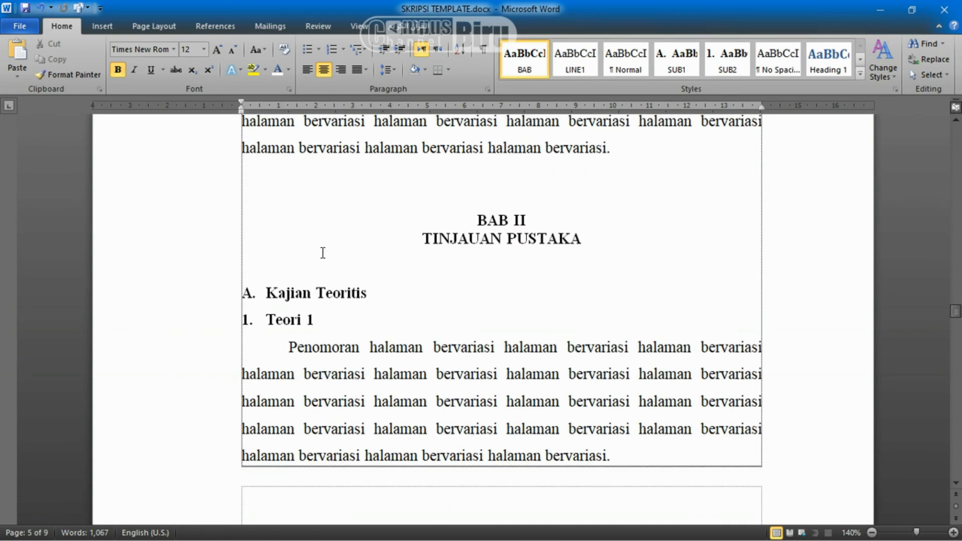
click(474, 220)
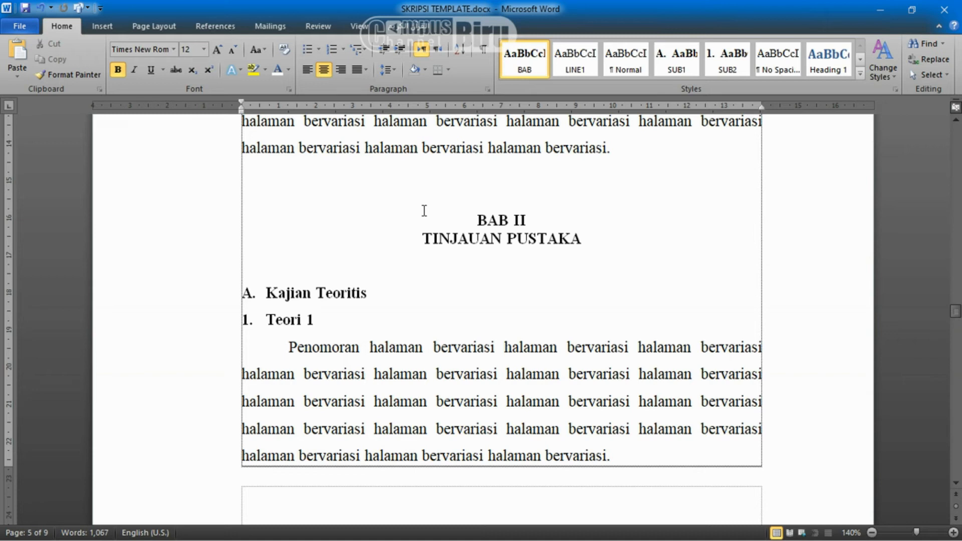
scroll(424, 211, down, 1)
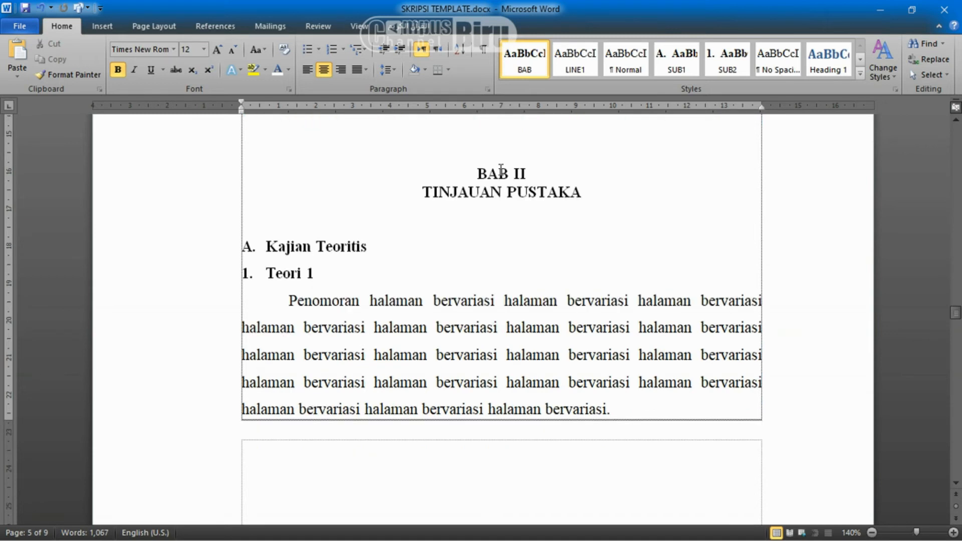
click(476, 175)
click(167, 30)
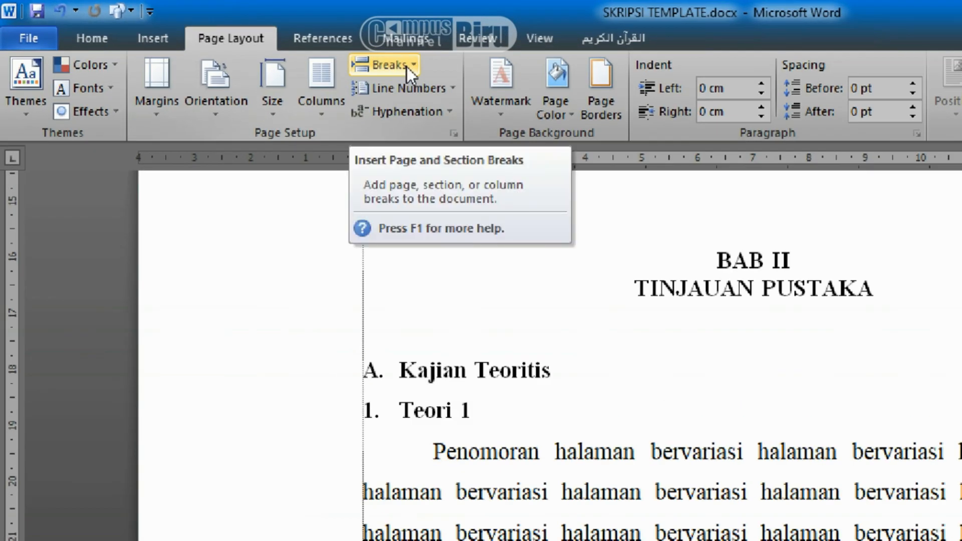
click(406, 67)
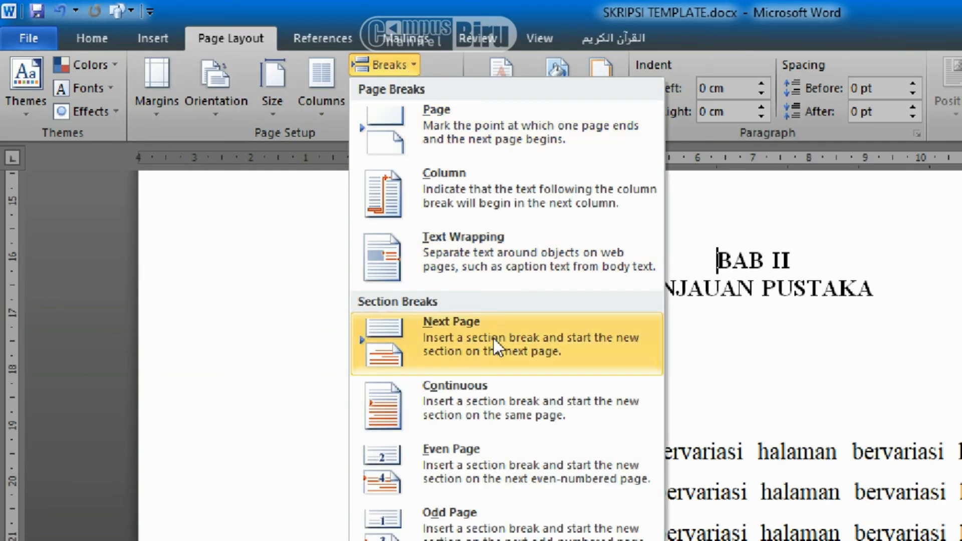
click(467, 339)
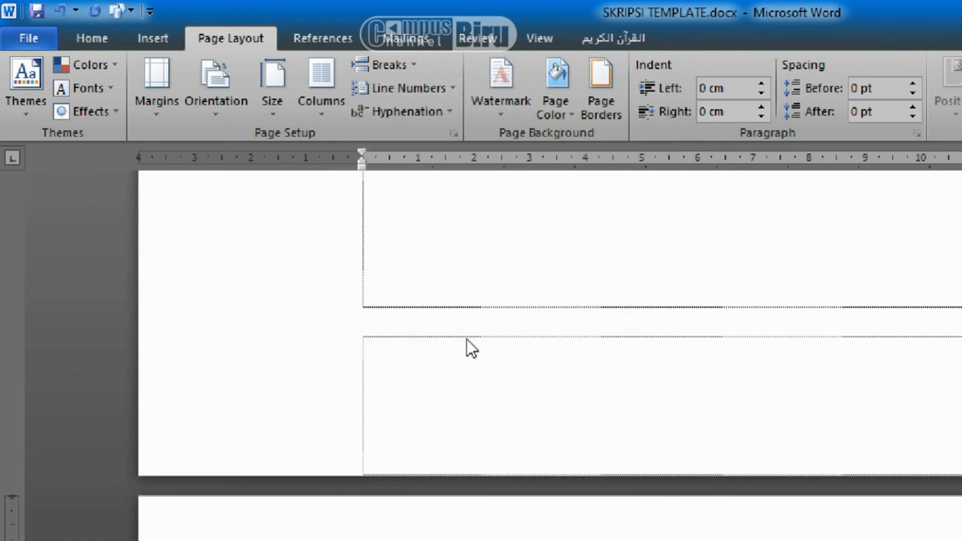
Check the footer and header page numbers on the BAB II pages against the numbering at the end of BAB I
scroll(472, 248, down, 2)
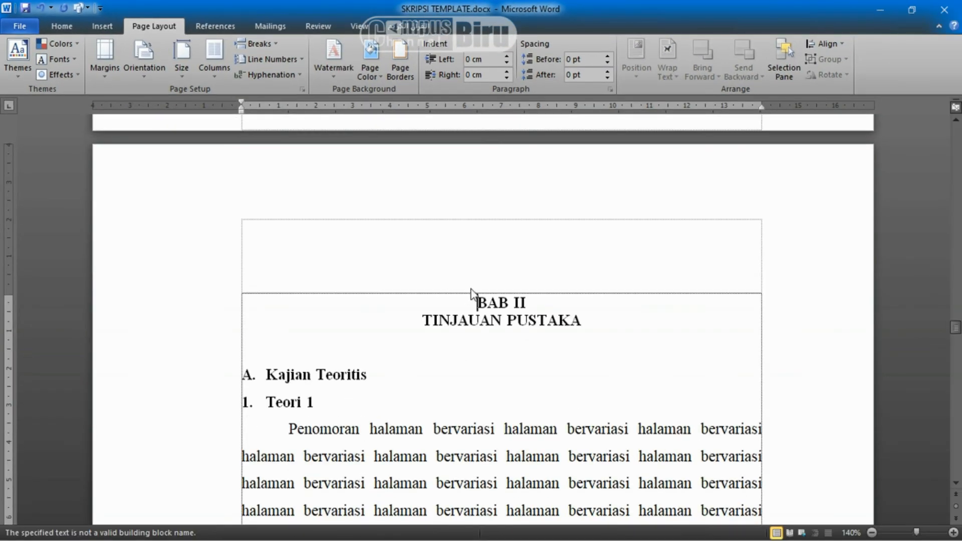
scroll(471, 293, up, 4)
scroll(466, 315, down, 3)
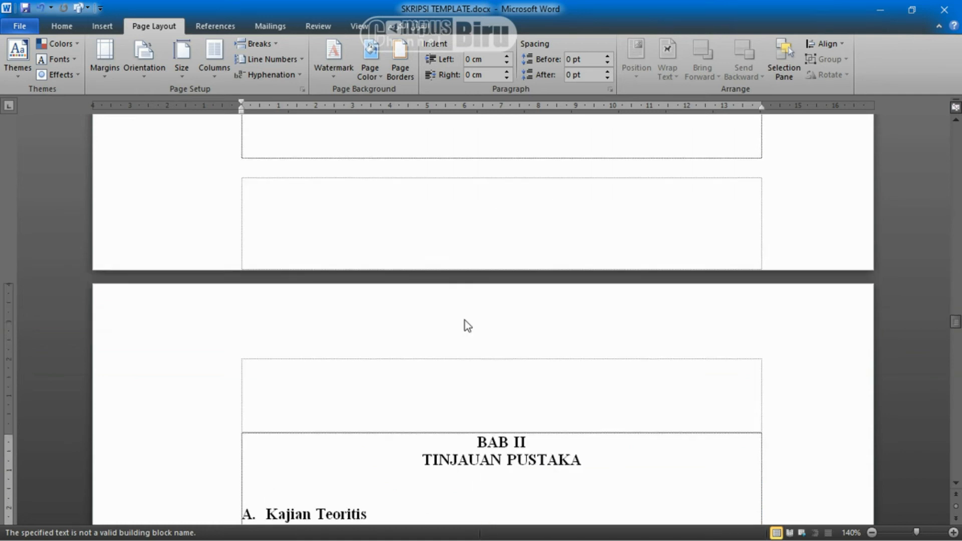
scroll(467, 320, down, 14)
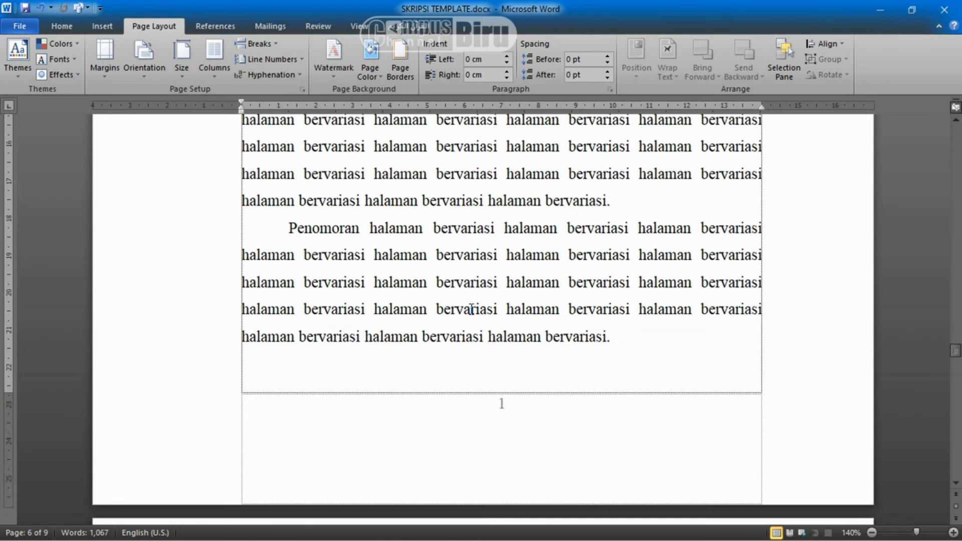
scroll(464, 290, up, 14)
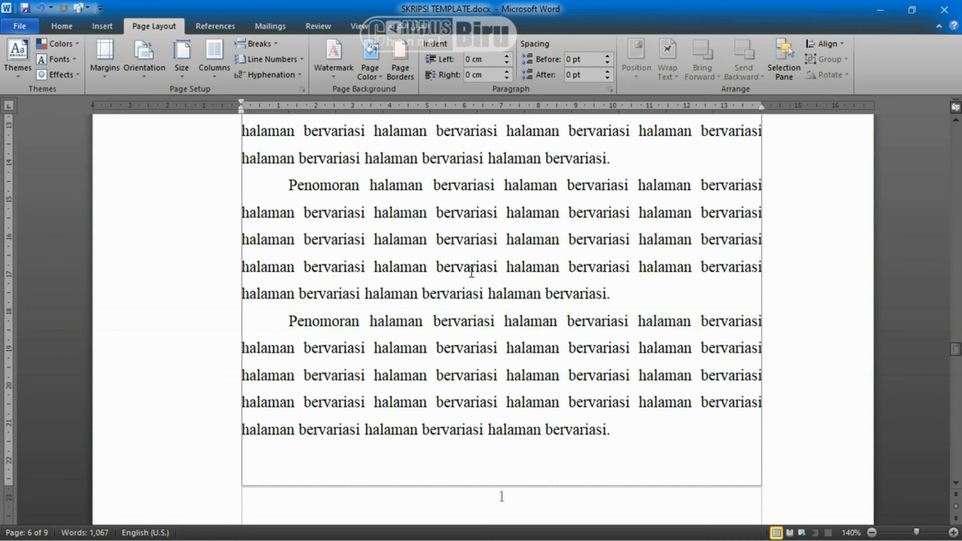
scroll(477, 264, up, 3)
scroll(478, 266, down, 15)
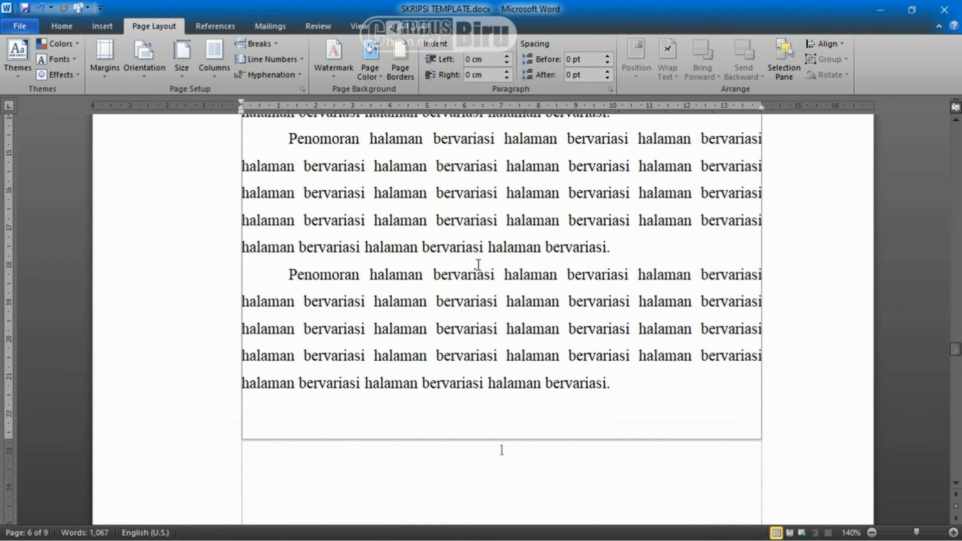
scroll(478, 268, down, 2)
scroll(490, 263, up, 3)
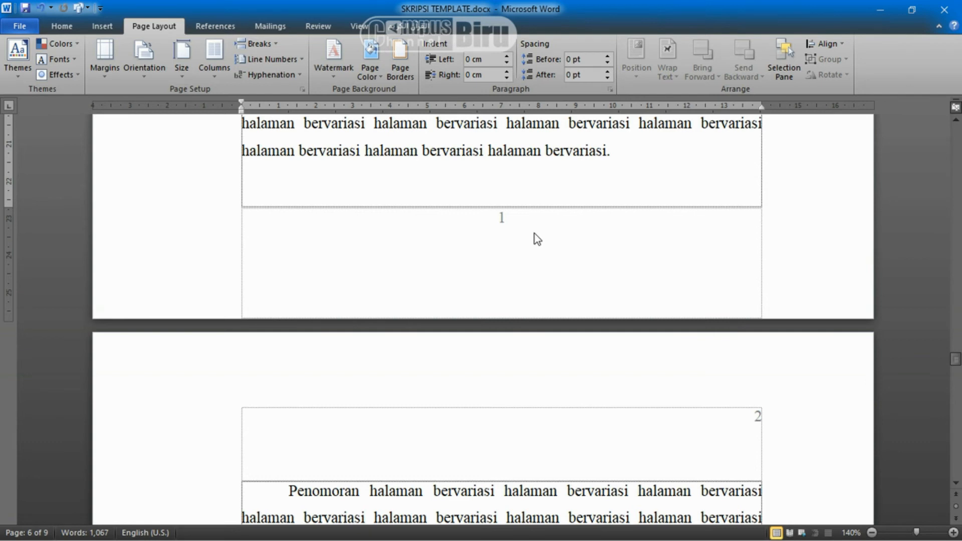
scroll(536, 238, down, 10)
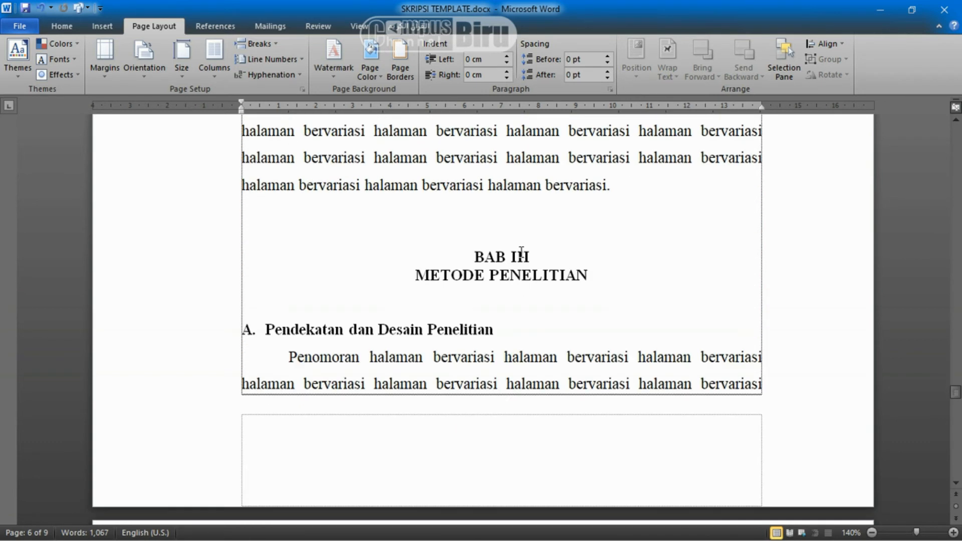
scroll(521, 250, up, 10)
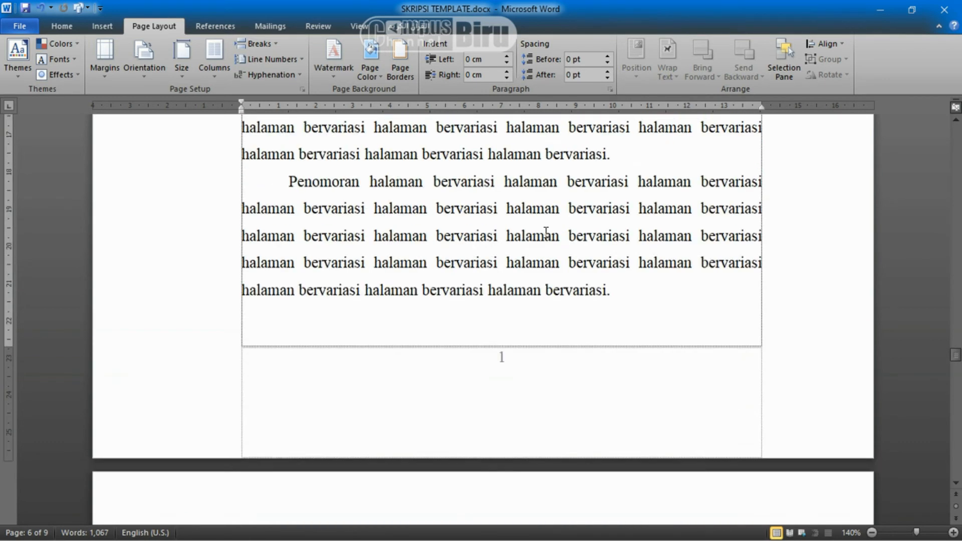
scroll(655, 216, up, 12)
scroll(654, 216, up, 8)
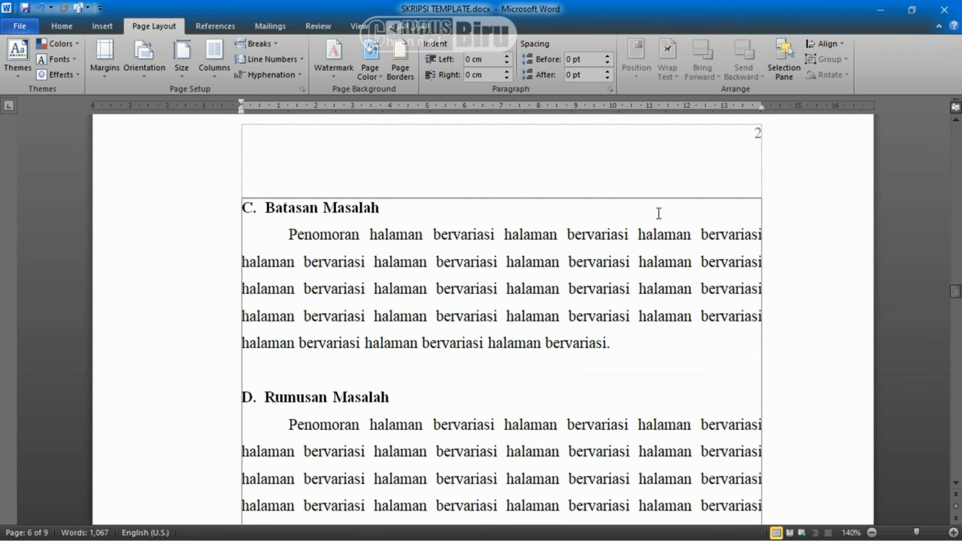
scroll(497, 254, down, 12)
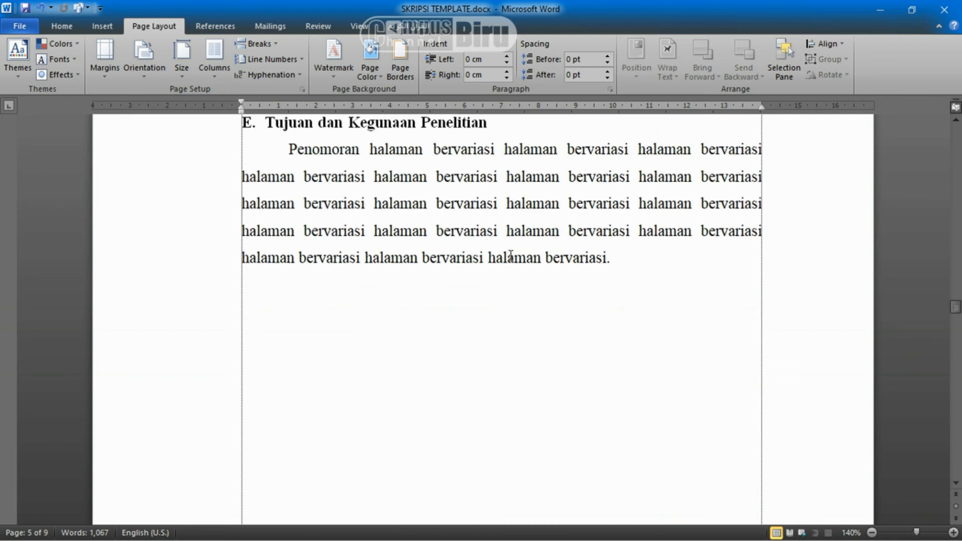
scroll(505, 253, down, 10)
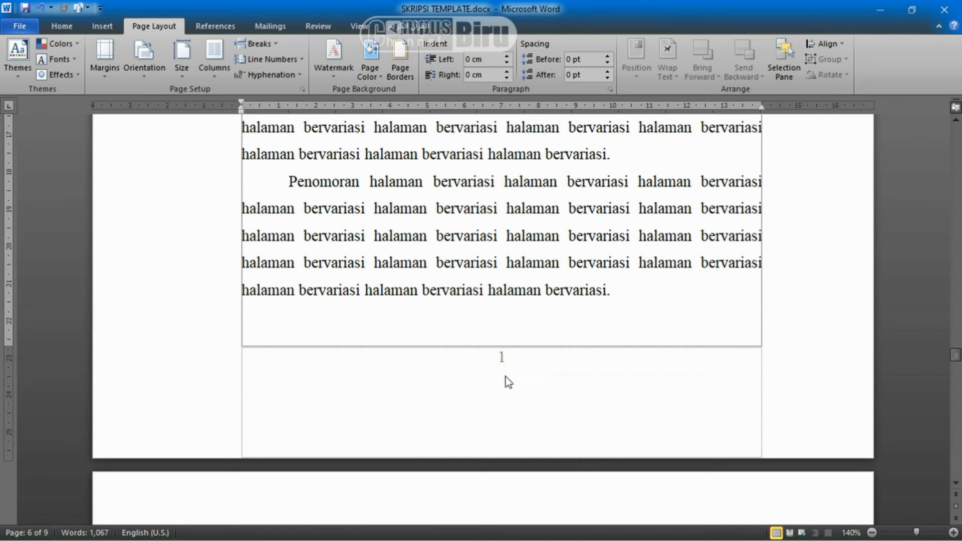
Unlink section 3's first-page footer and its header from the previous section
double_click(498, 368)
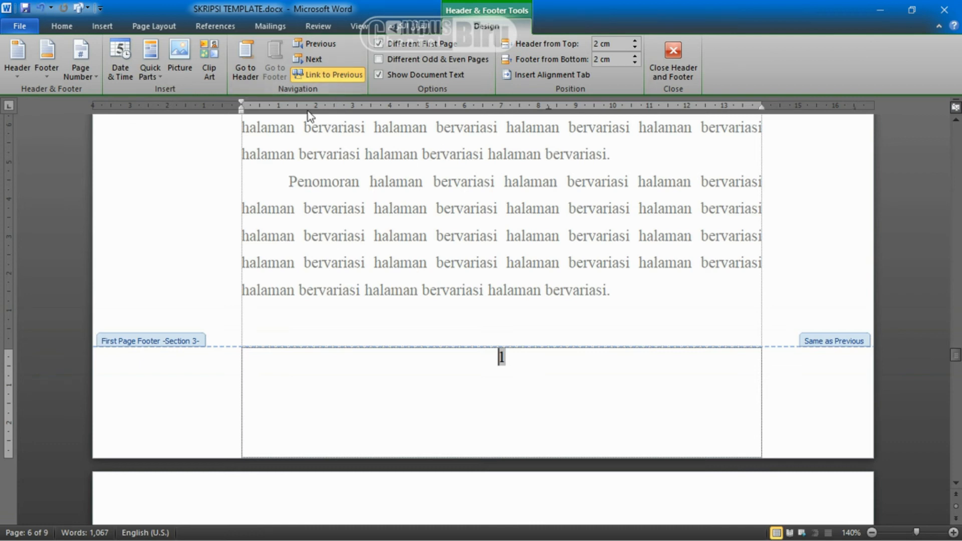
click(335, 76)
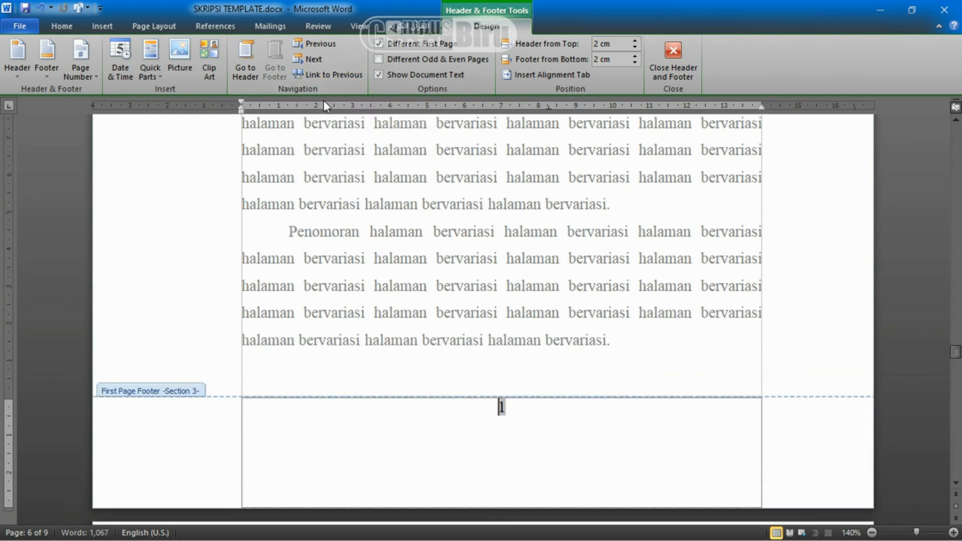
scroll(638, 320, down, 1)
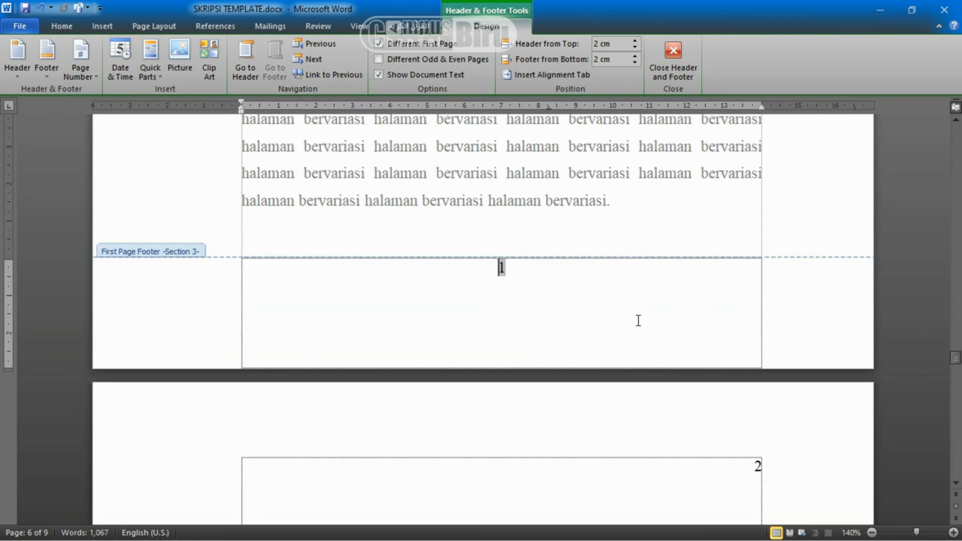
scroll(638, 321, down, 1)
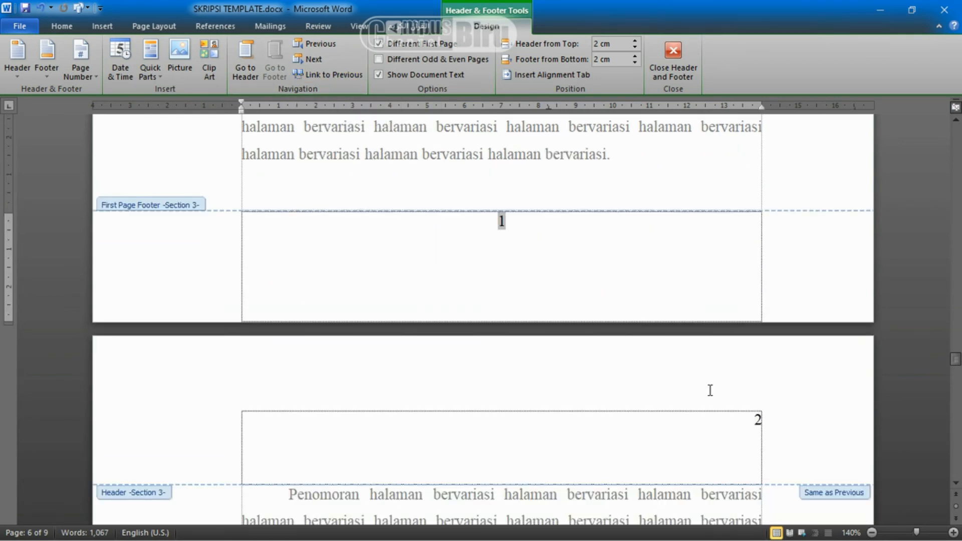
click(750, 421)
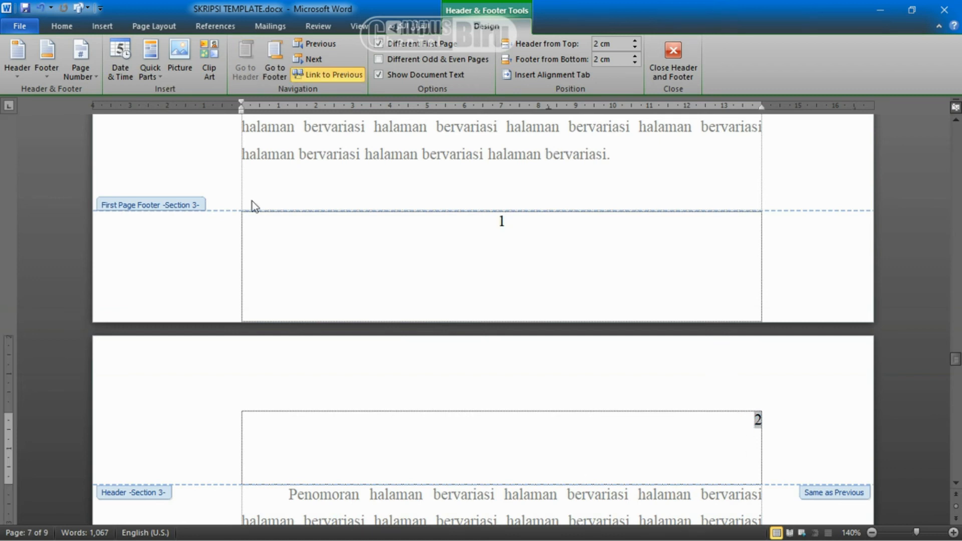
click(338, 77)
Set the page numbering of section 3 to start at 3 in the Page Number Format options
scroll(455, 219, up, 5)
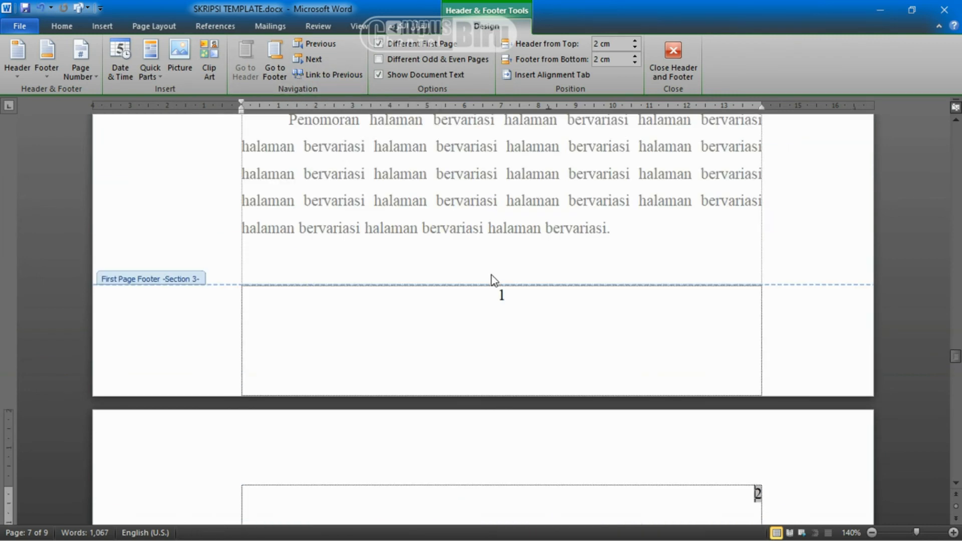
click(493, 292)
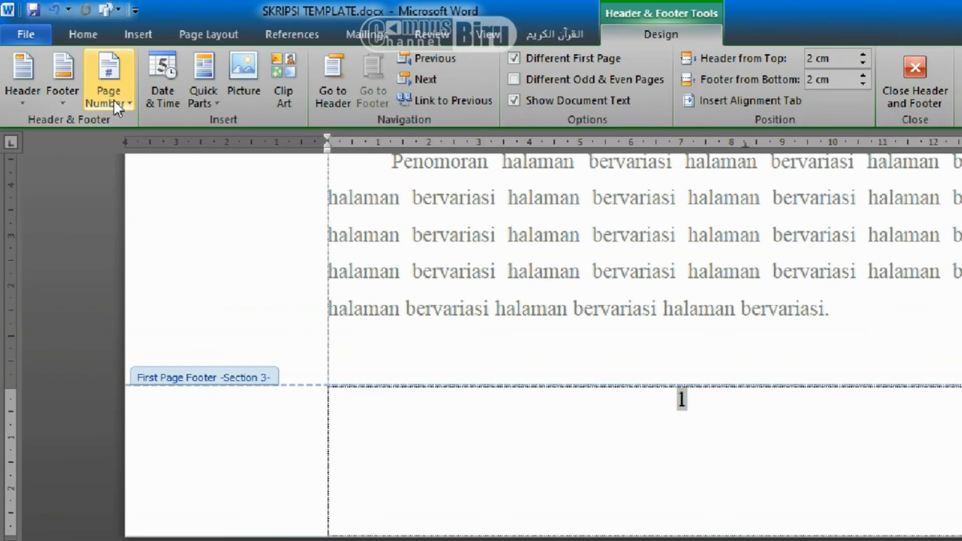
click(84, 75)
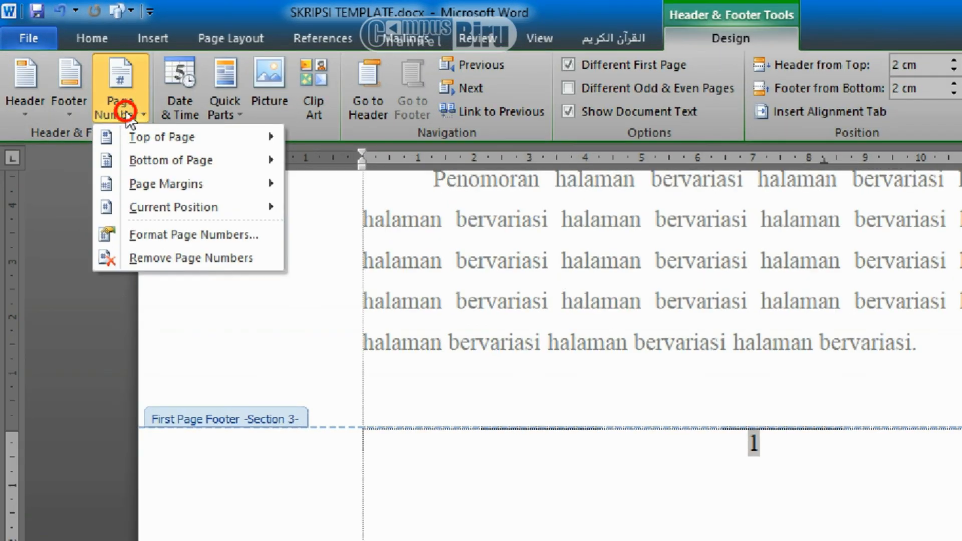
click(185, 234)
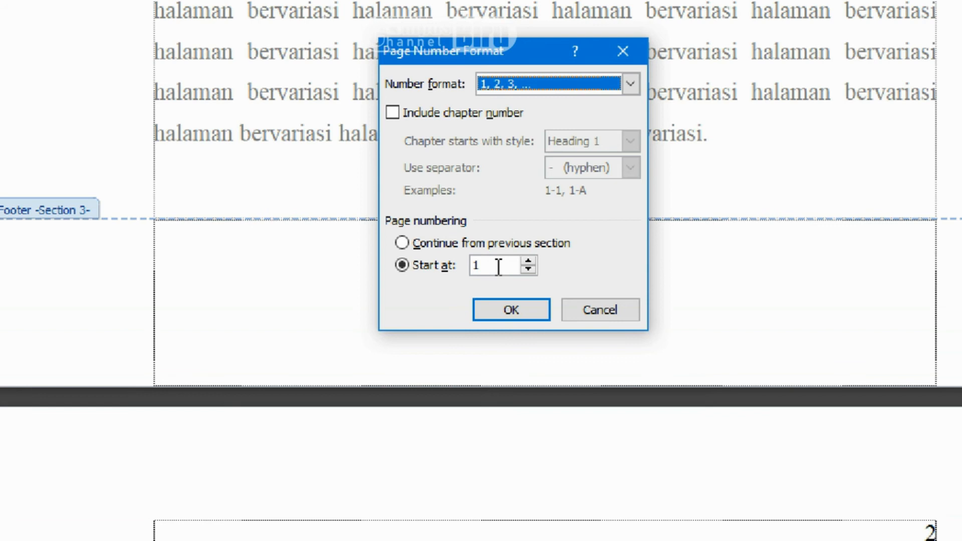
drag(498, 267, 472, 266)
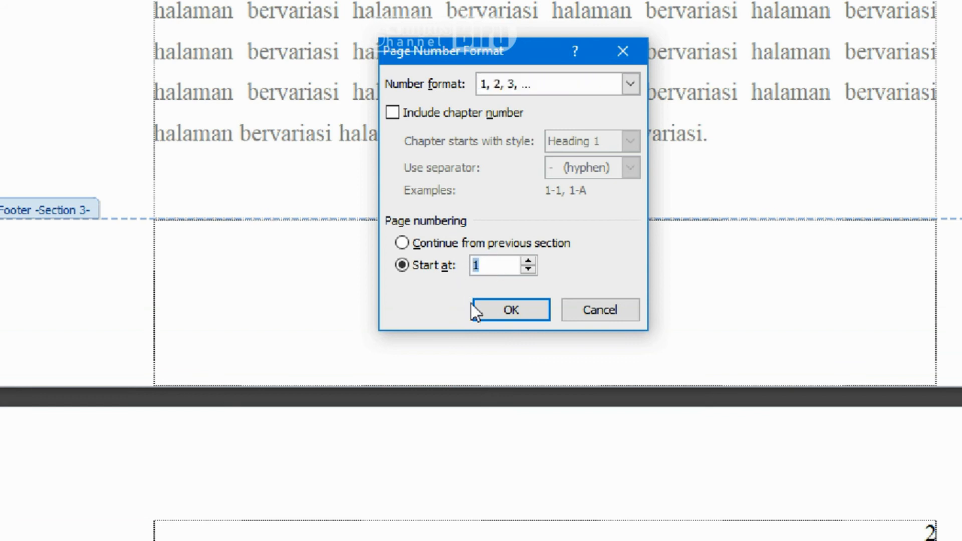
text(3)
click(529, 262)
click(529, 269)
click(563, 267)
click(509, 309)
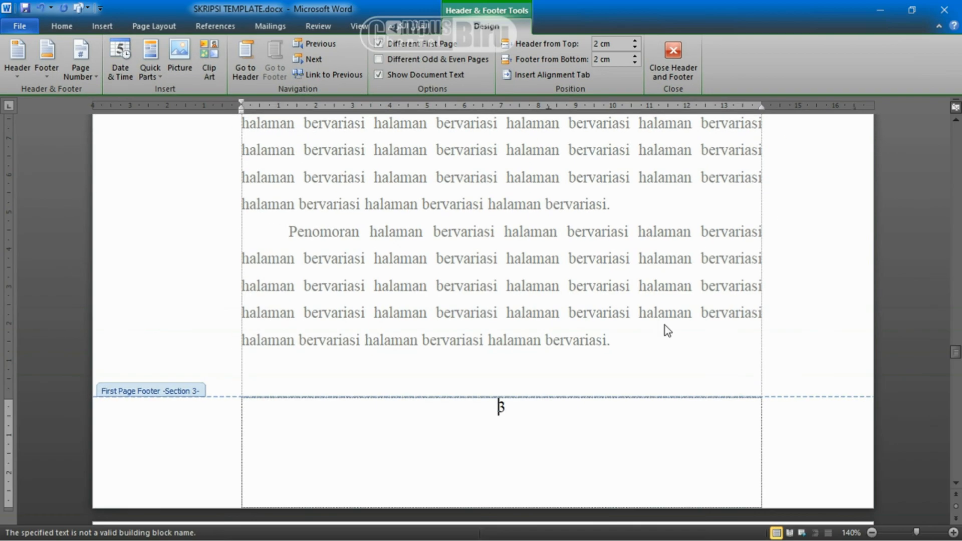
Check the section 3 page numbers up to the BAB III heading, and exit header and footer editing
scroll(576, 316, down, 3)
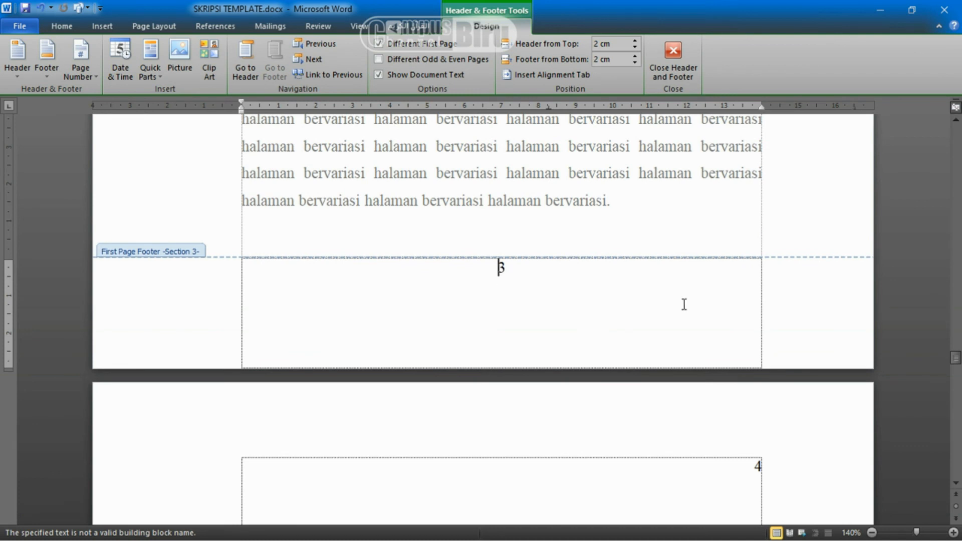
scroll(683, 306, down, 2)
scroll(616, 380, down, 15)
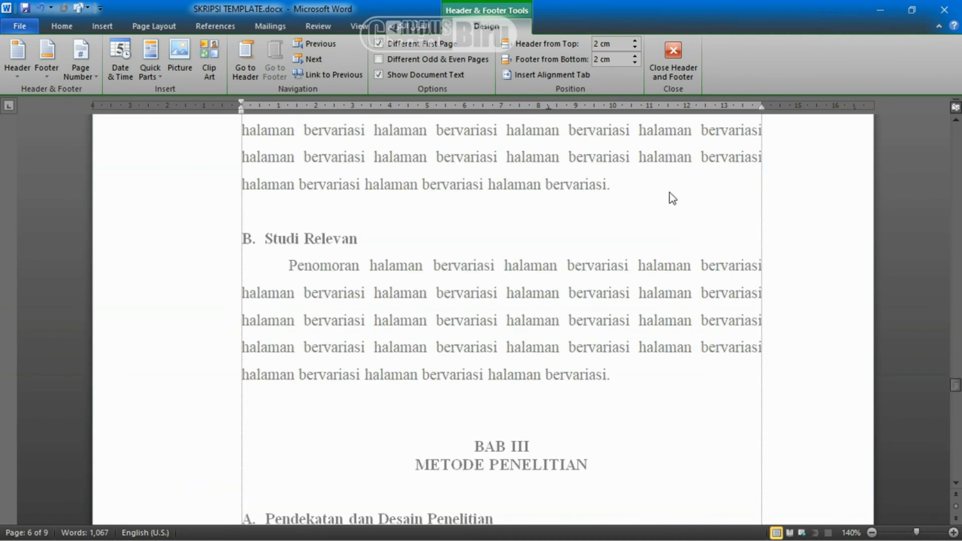
click(672, 65)
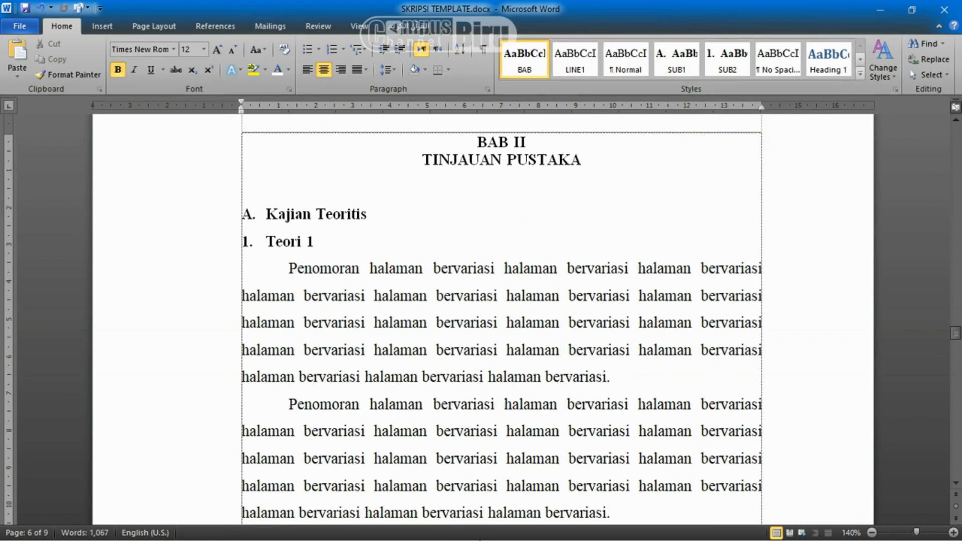
Review the bottom number on the first BAB II page and the top number on the following page
scroll(601, 278, up, 3)
scroll(510, 319, up, 7)
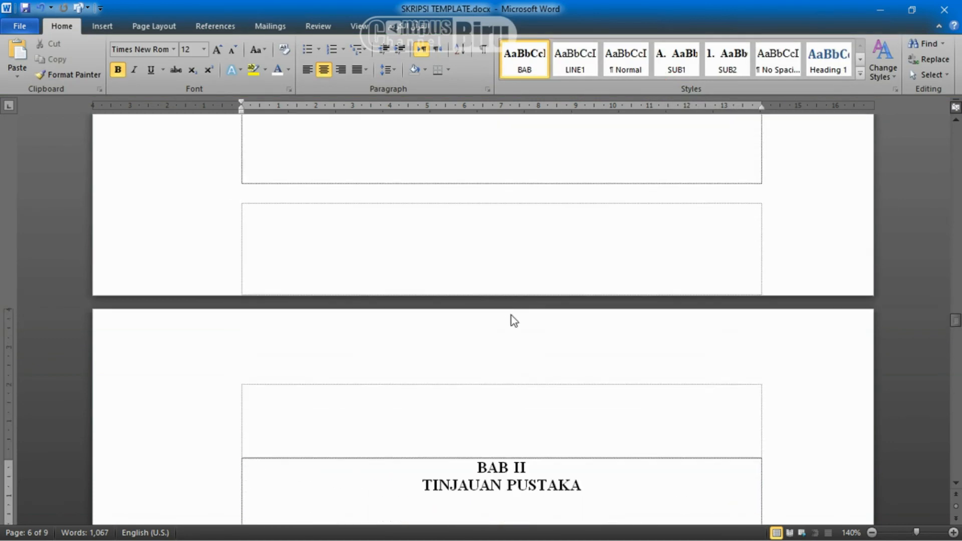
scroll(501, 311, down, 18)
scroll(484, 299, down, 7)
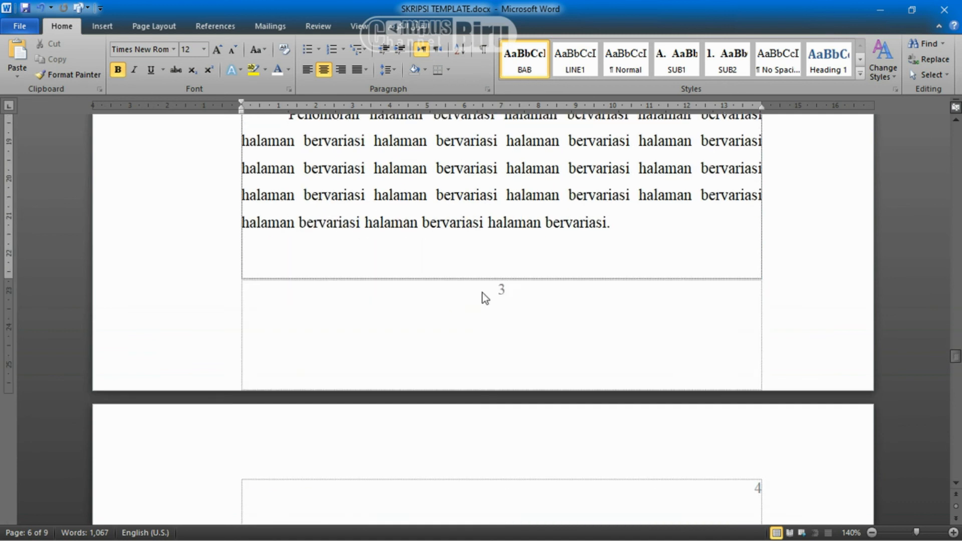
Insert a Next Page section break directly before the BAB III heading
scroll(481, 295, up, 2)
scroll(481, 295, up, 12)
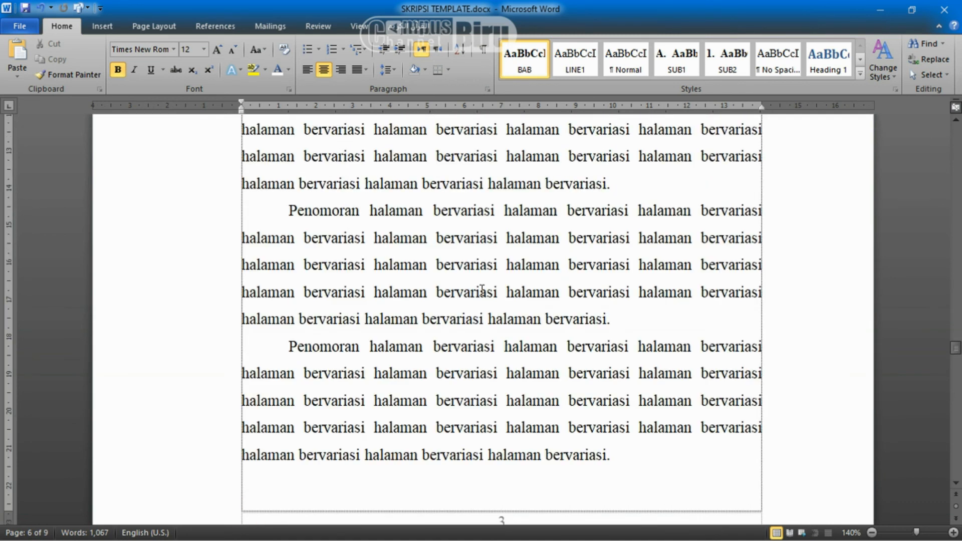
scroll(482, 293, down, 7)
scroll(483, 292, down, 14)
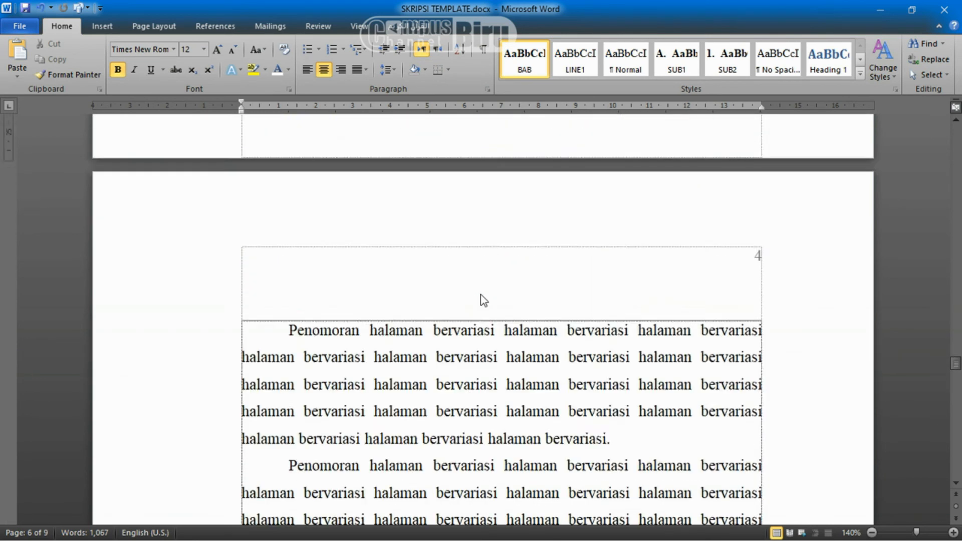
scroll(481, 292, up, 2)
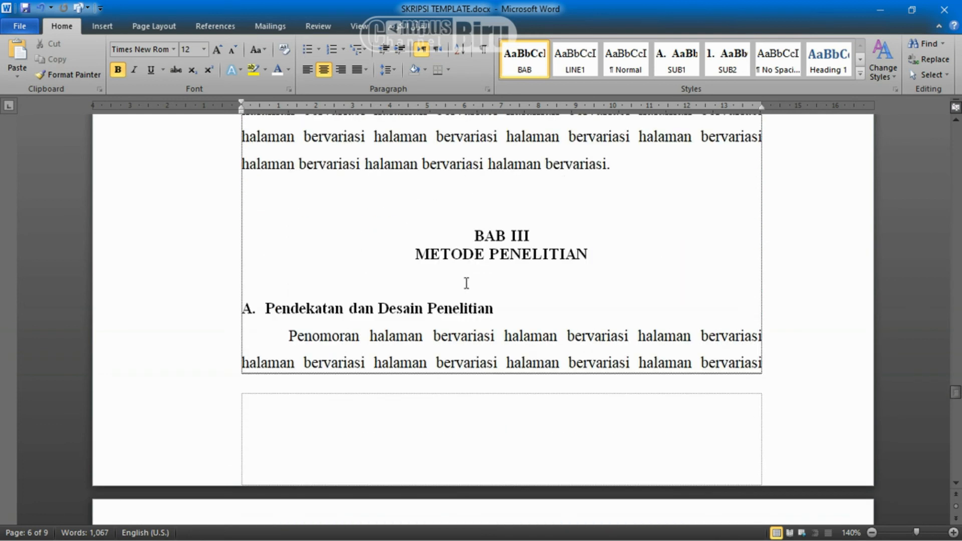
click(471, 235)
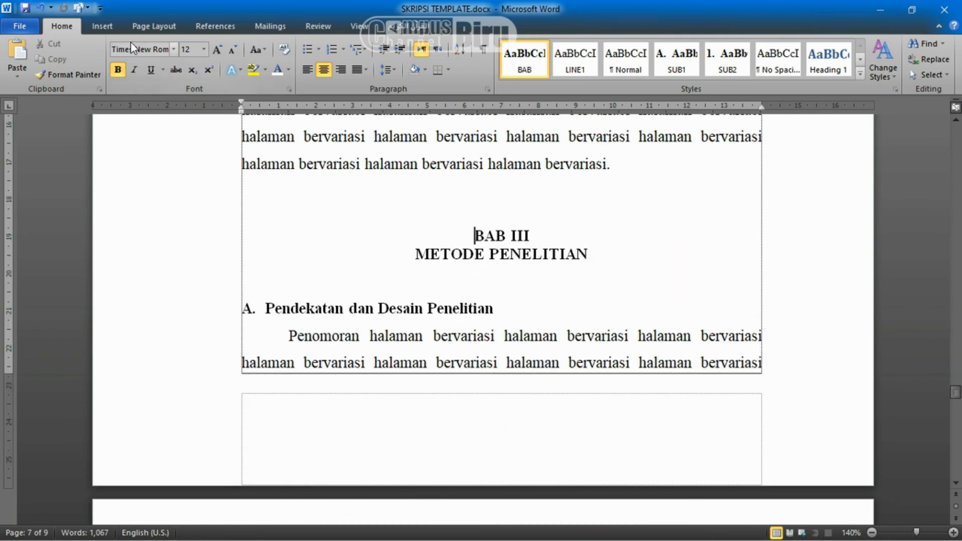
click(156, 25)
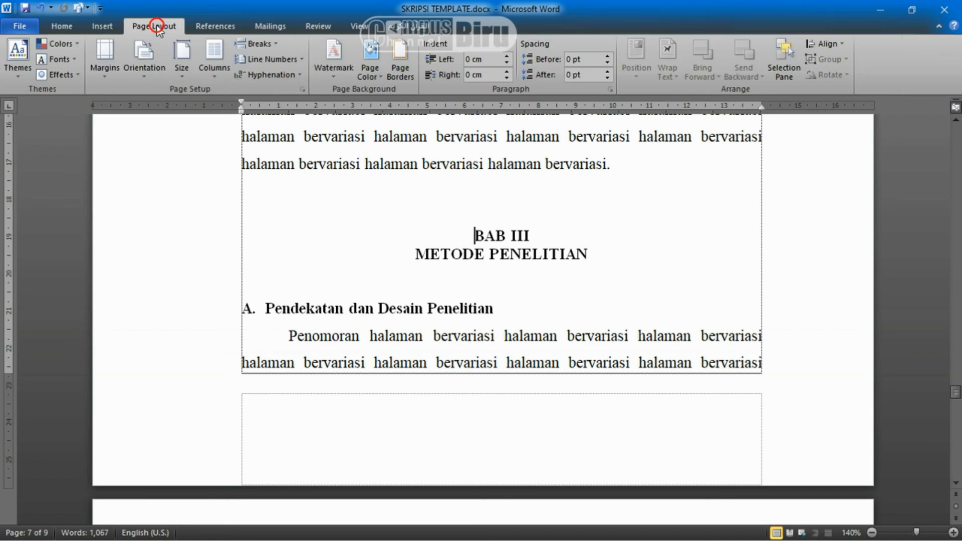
click(269, 46)
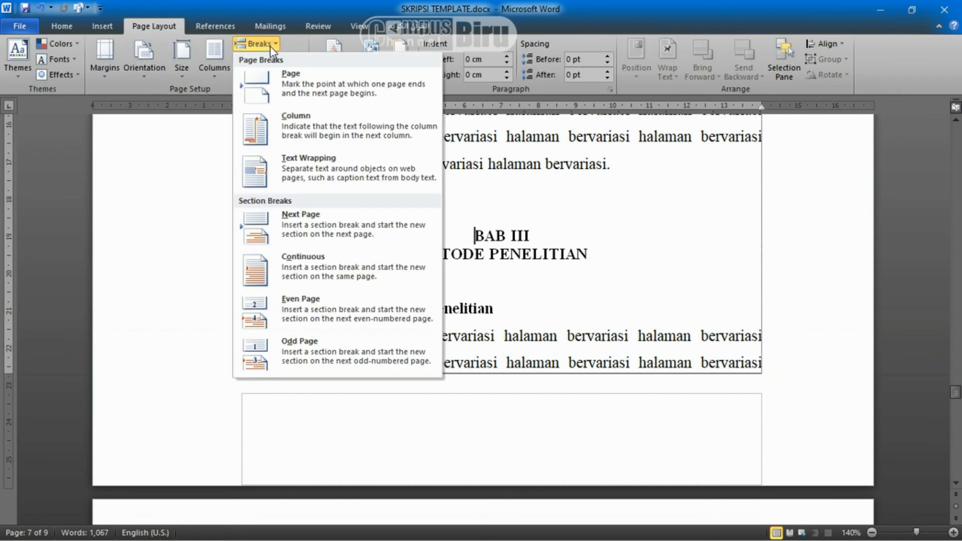
click(304, 227)
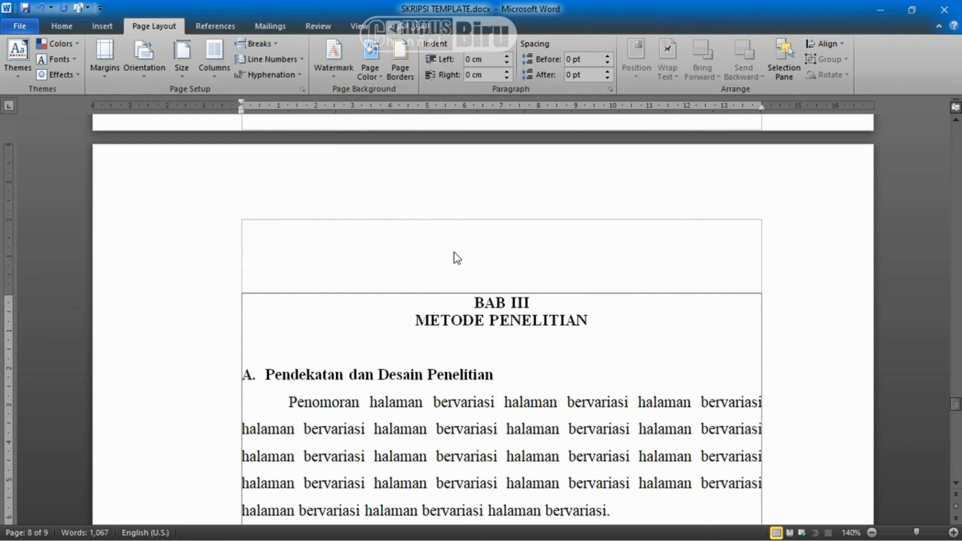
Unlink section 4's first-page footer and its header from the previous section
scroll(457, 259, down, 15)
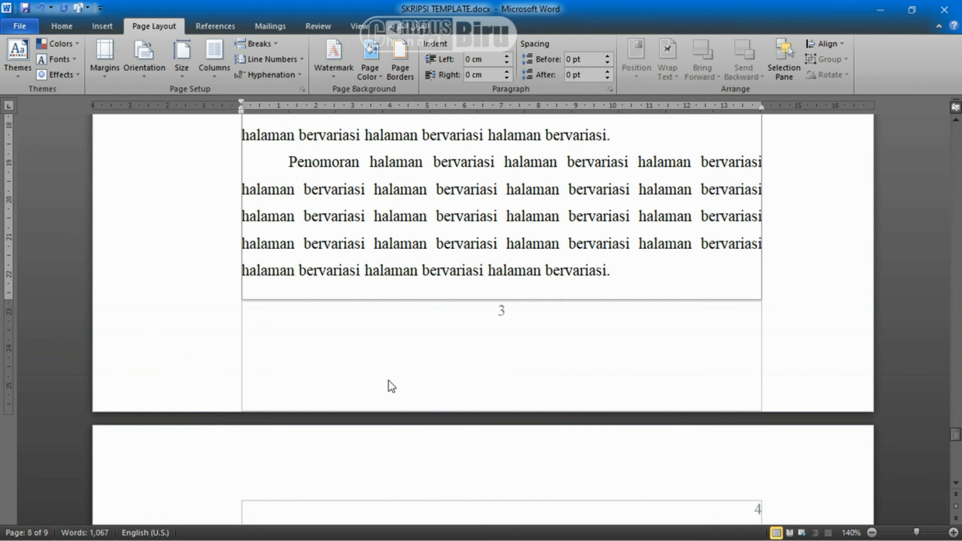
double_click(480, 329)
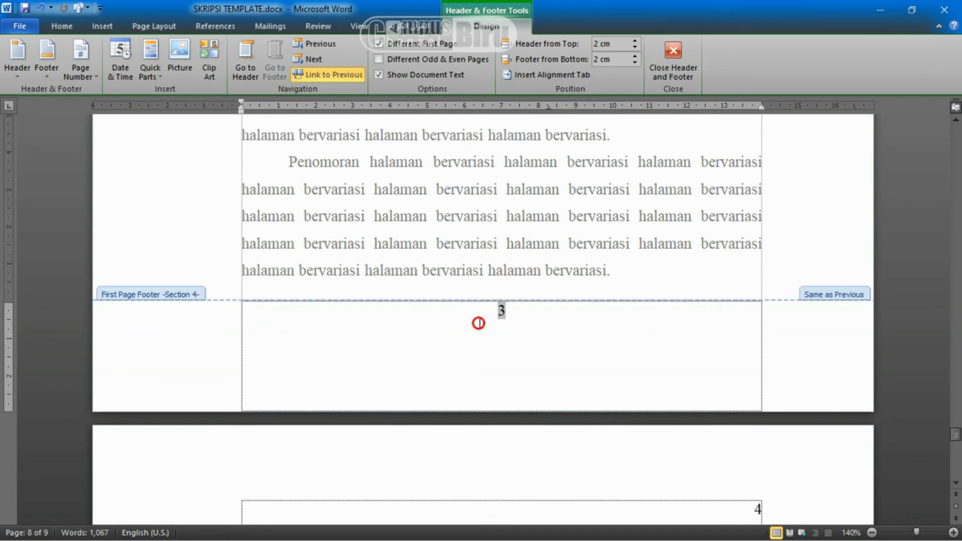
click(317, 75)
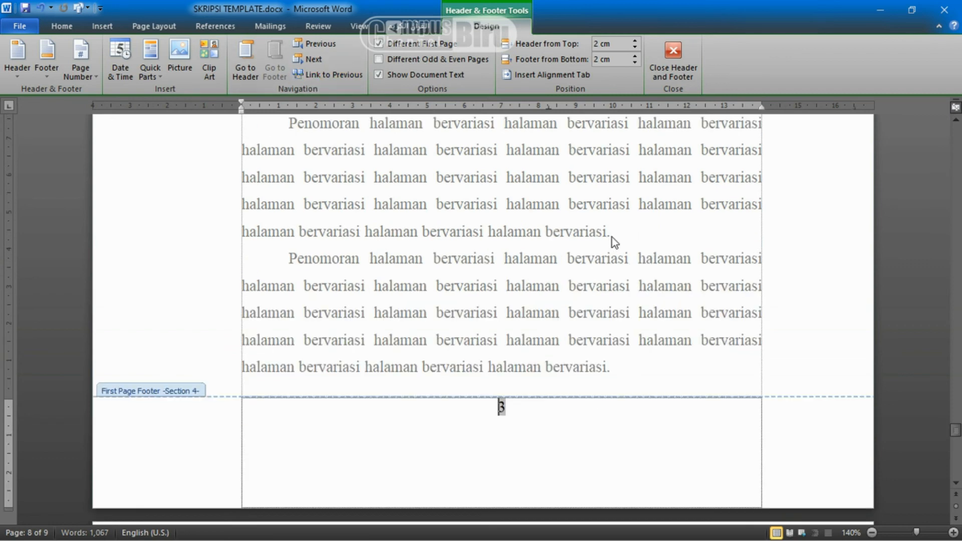
scroll(612, 241, down, 5)
click(732, 326)
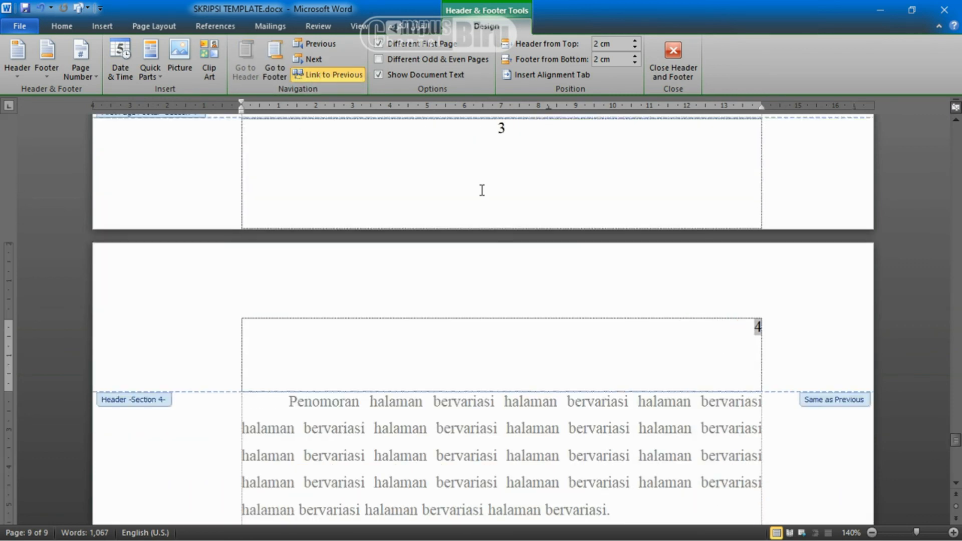
click(329, 76)
Check the last page number of section 3 and set section 4's page numbering to start at 5
scroll(417, 228, up, 5)
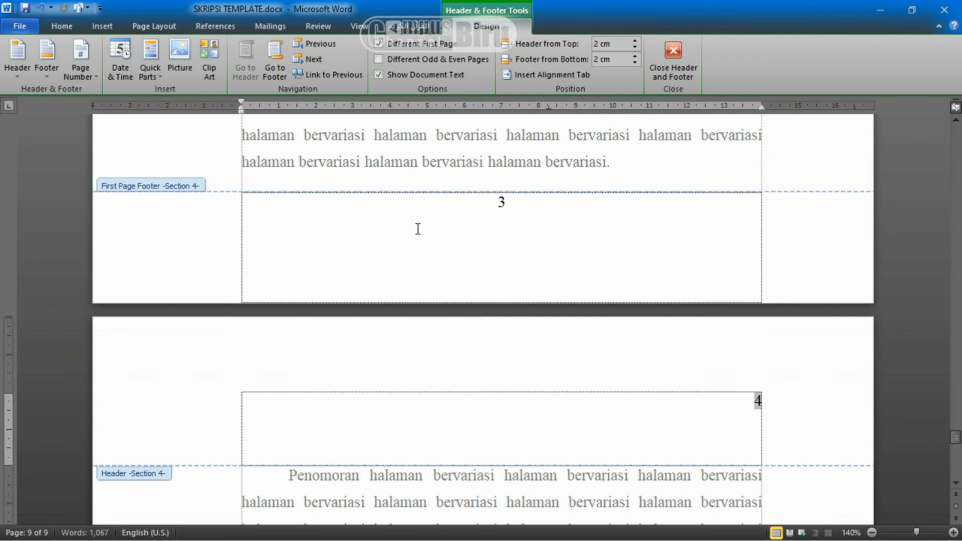
scroll(551, 258, up, 10)
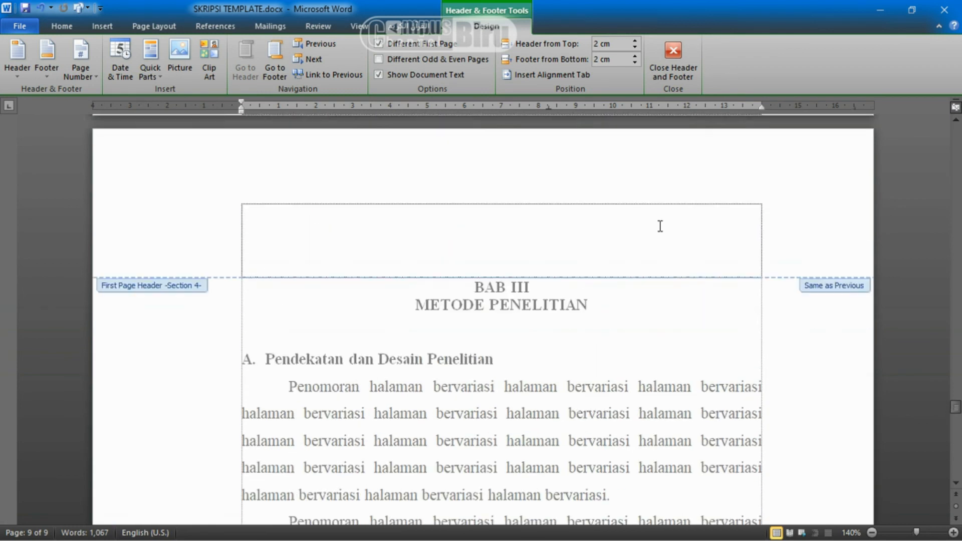
scroll(668, 227, up, 10)
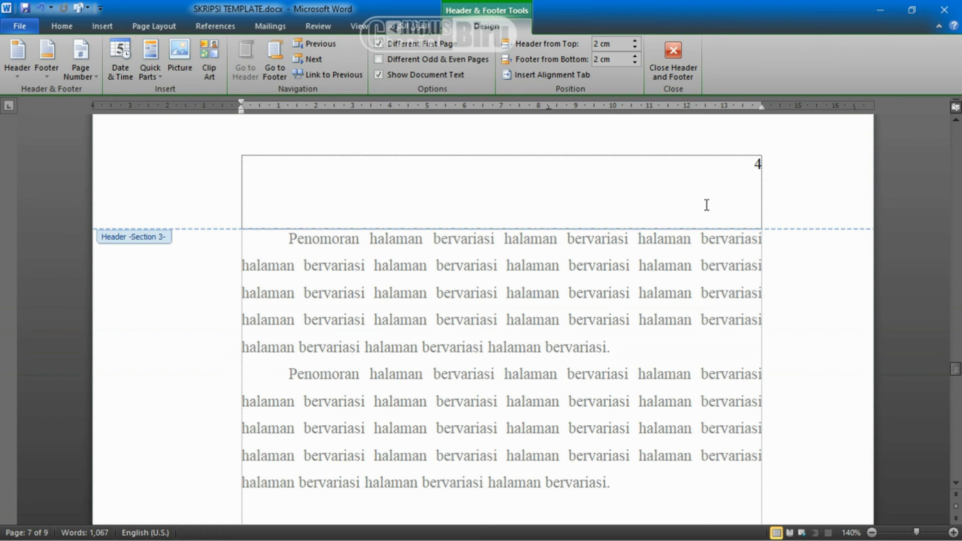
scroll(528, 313, down, 15)
scroll(528, 316, down, 10)
click(477, 251)
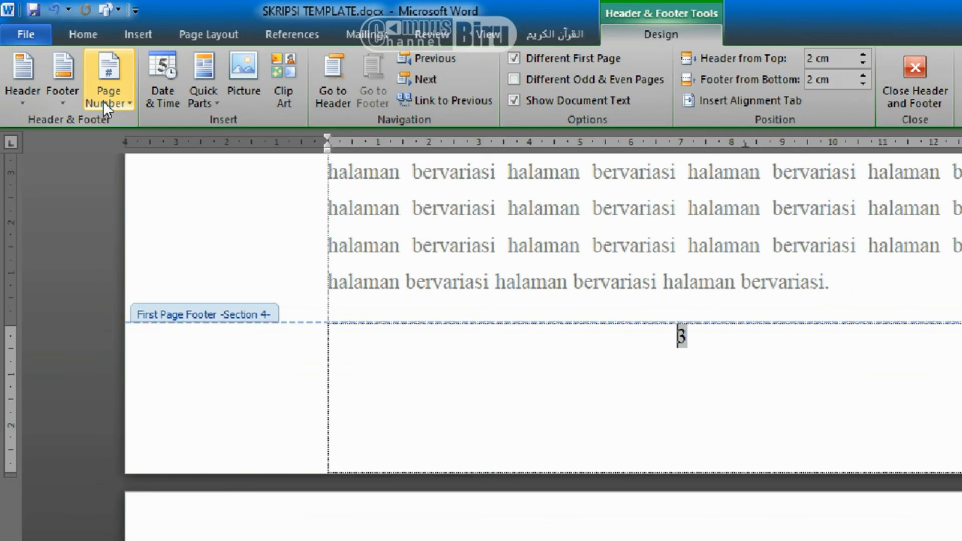
click(103, 100)
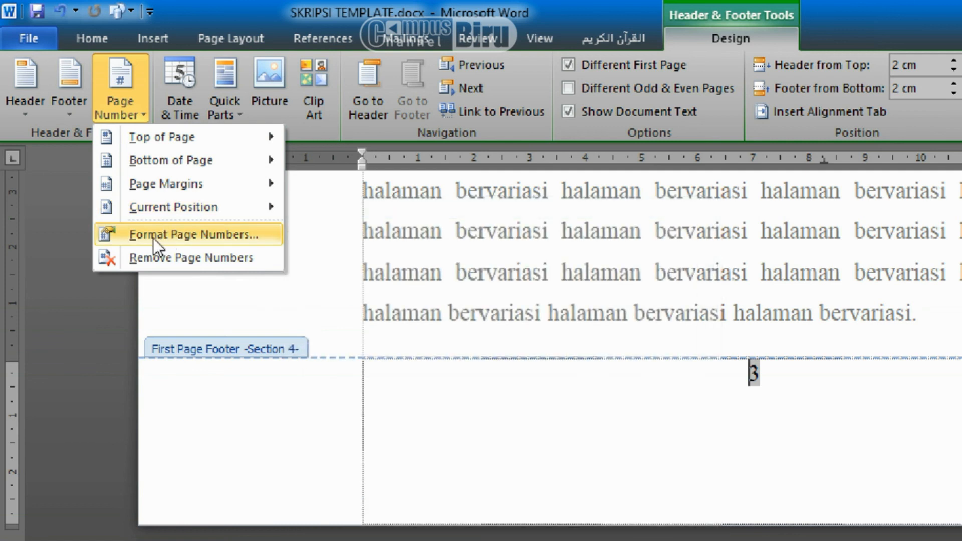
click(153, 239)
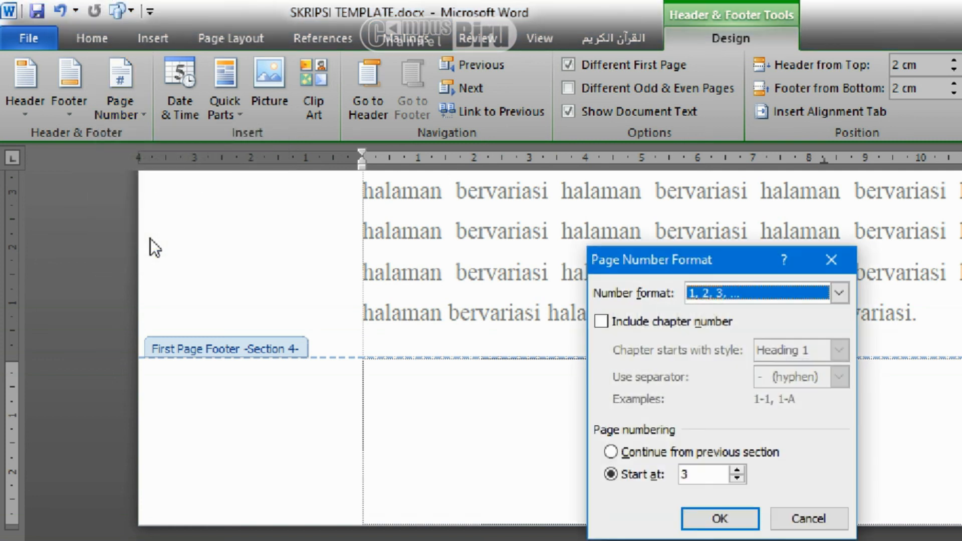
double_click(717, 475)
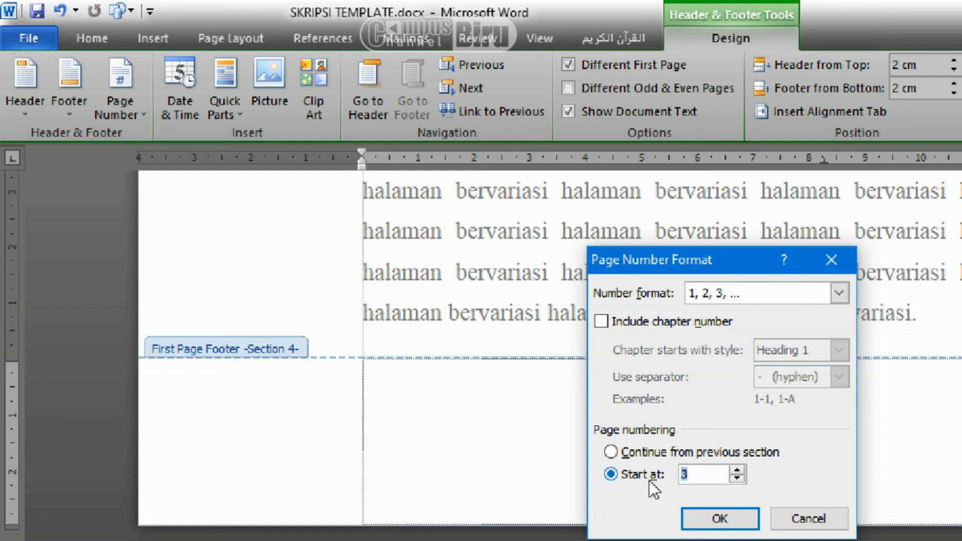
text(5)
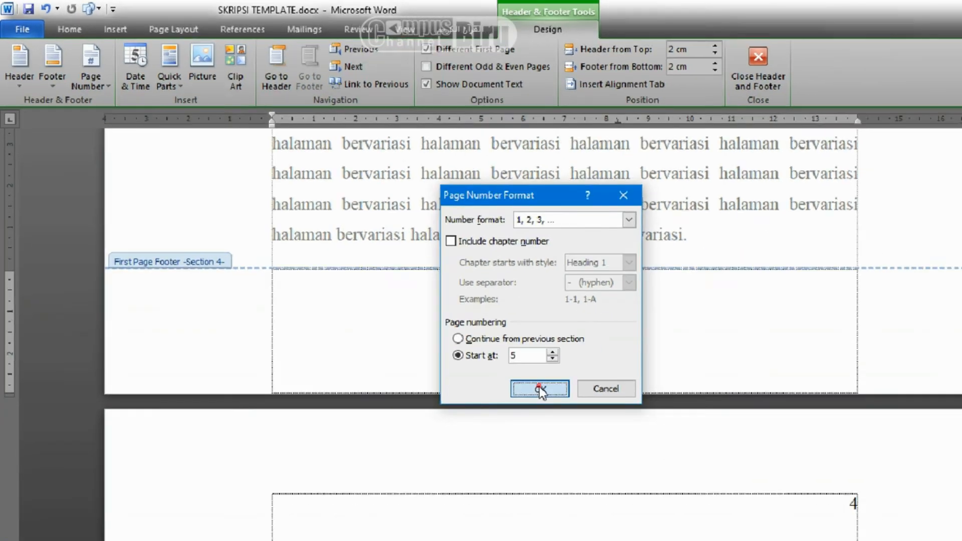
click(719, 518)
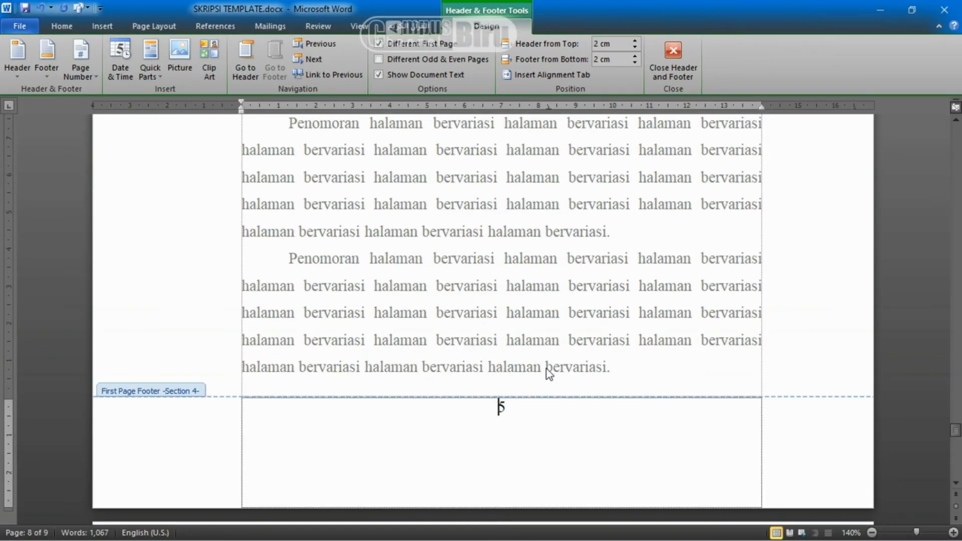
Check the section 4 page numbers up to the DAFTAR PUSTAKA heading, and exit header and footer editing
scroll(683, 355, down, 5)
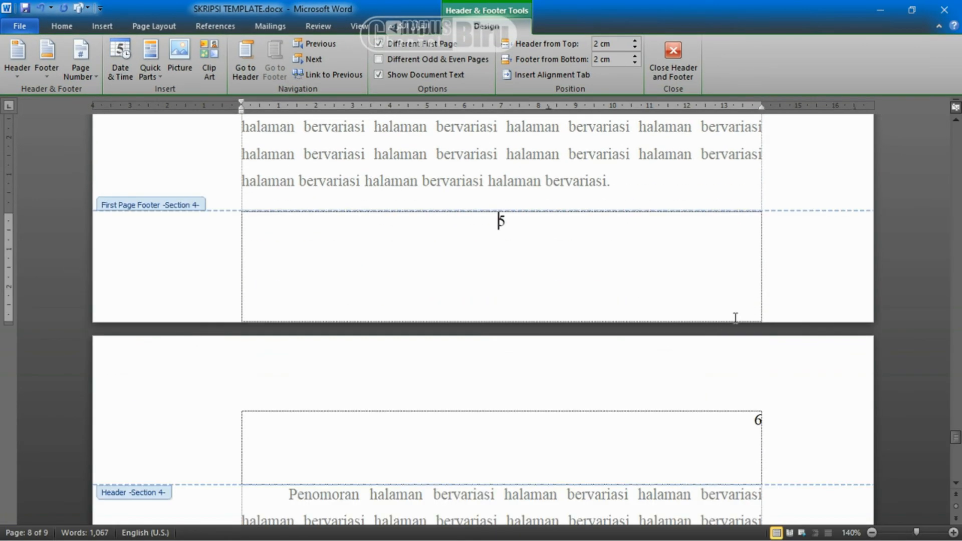
scroll(677, 333, up, 2)
scroll(707, 331, down, 8)
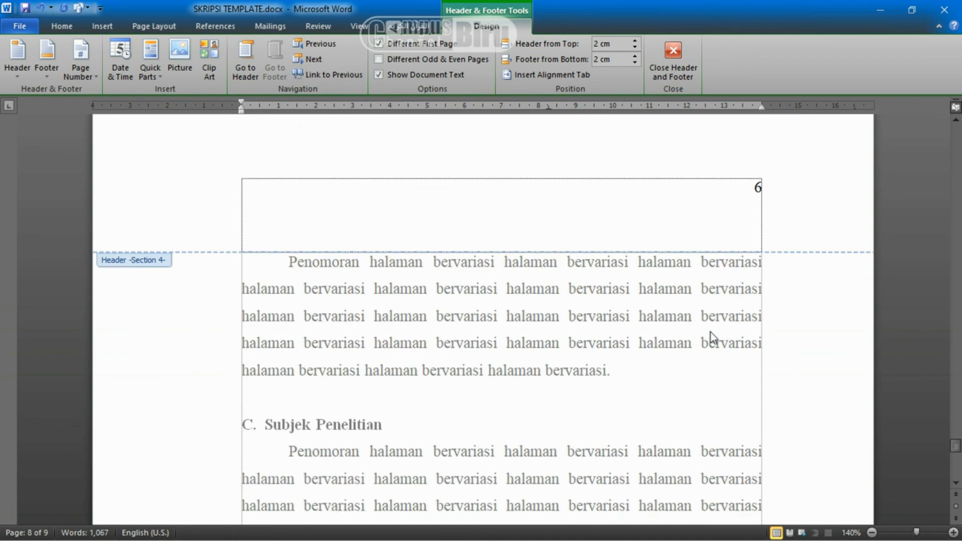
scroll(623, 330, up, 3)
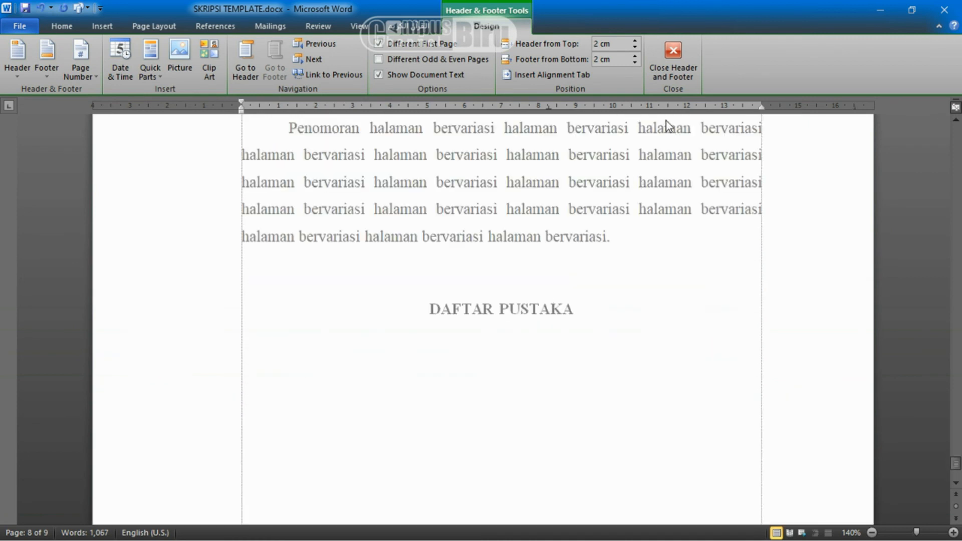
click(670, 77)
Insert a Next Page section break directly before the DAFTAR PUSTAKA heading
scroll(609, 323, down, 15)
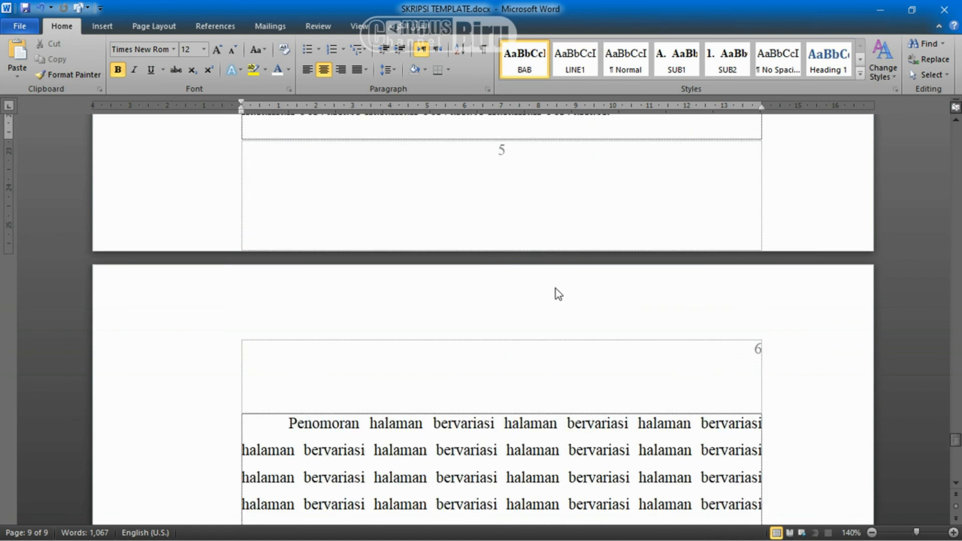
scroll(556, 294, down, 10)
click(503, 287)
click(429, 331)
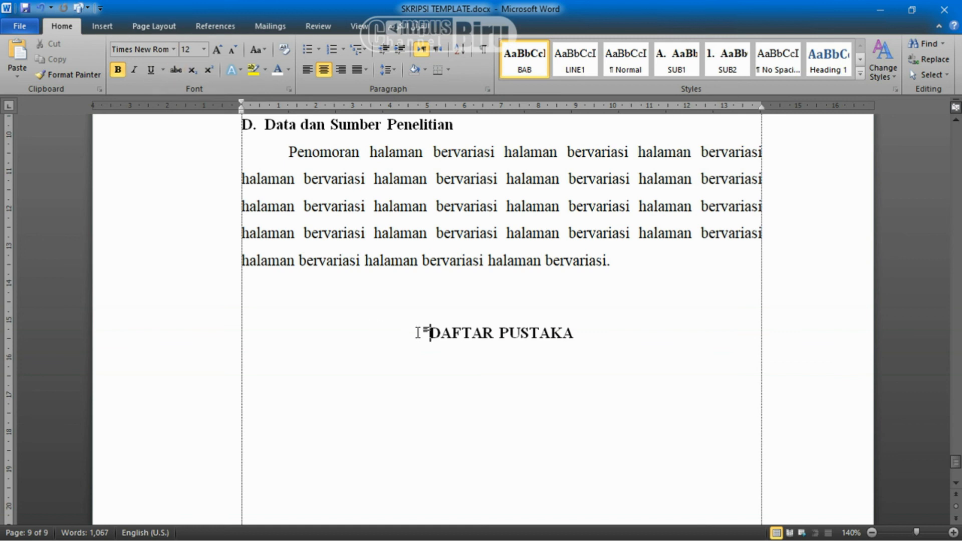
click(160, 28)
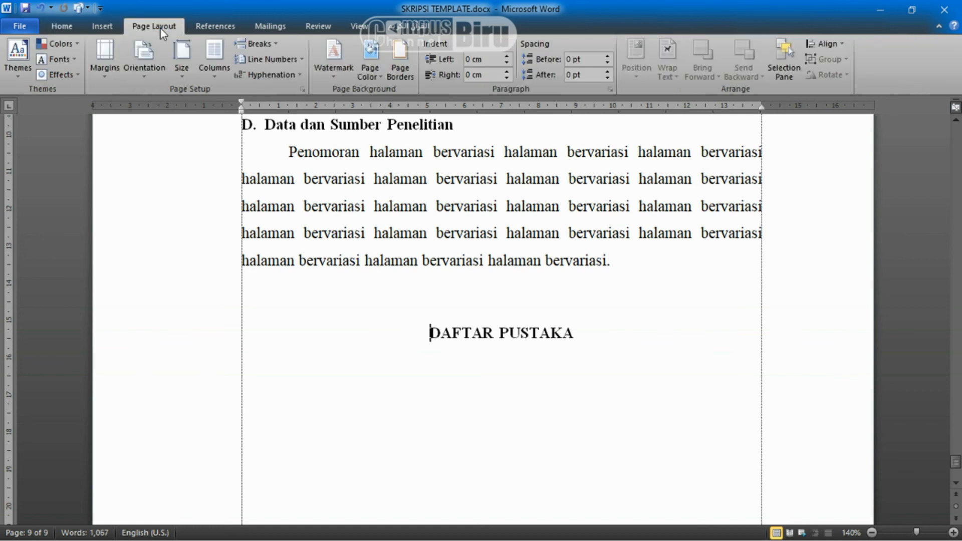
click(263, 44)
click(305, 225)
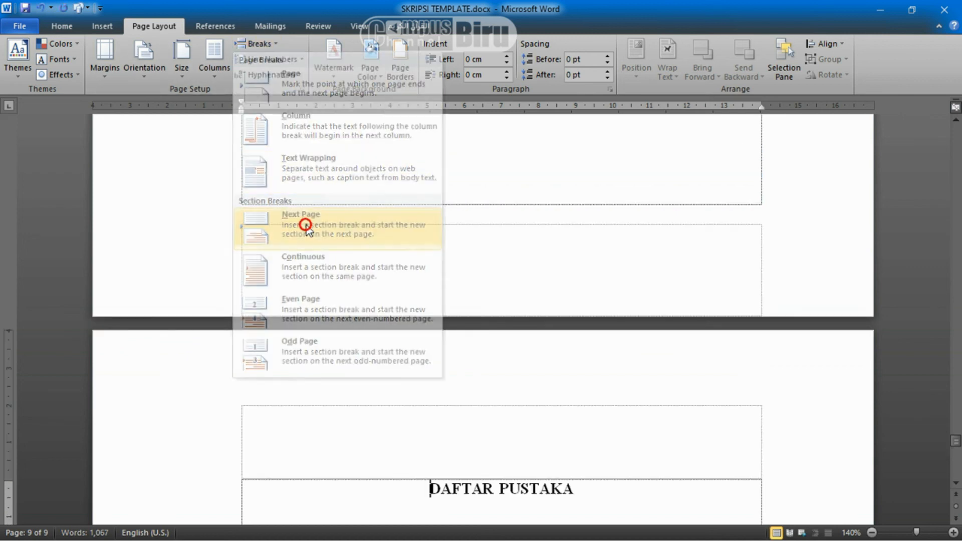
Examine the bottom page number of the DAFTAR PUSTAKA page and the top number on the last BAB III page
scroll(623, 328, down, 3)
scroll(625, 321, down, 3)
scroll(625, 321, down, 5)
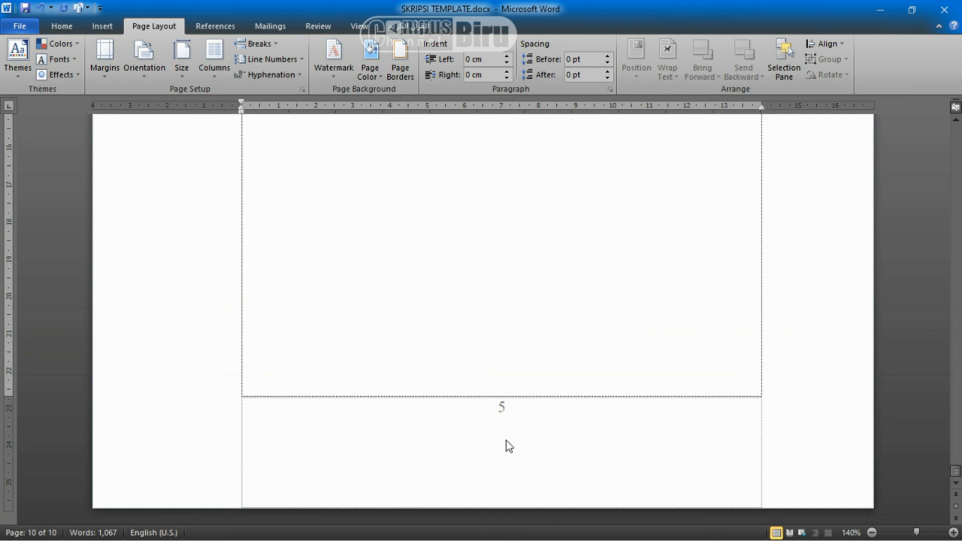
scroll(526, 359, down, 5)
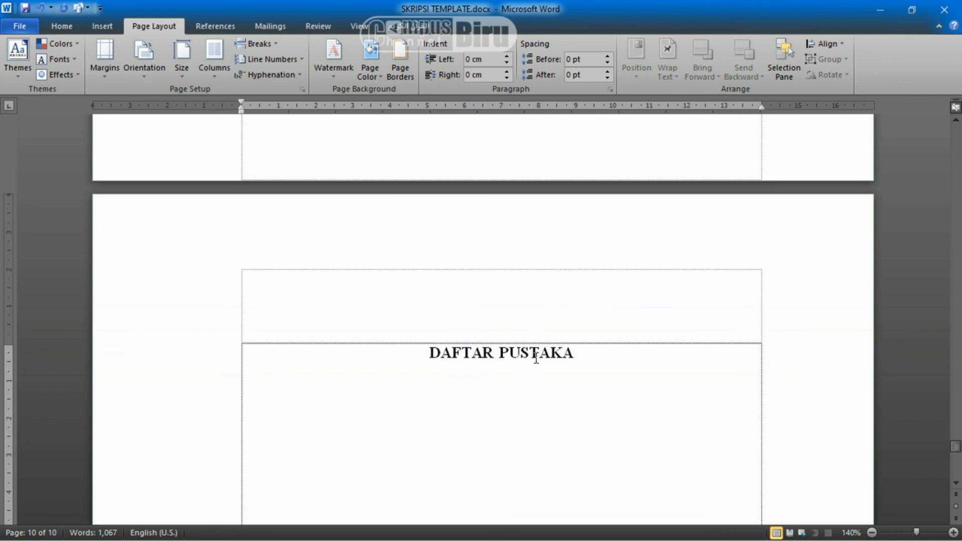
scroll(535, 356, up, 15)
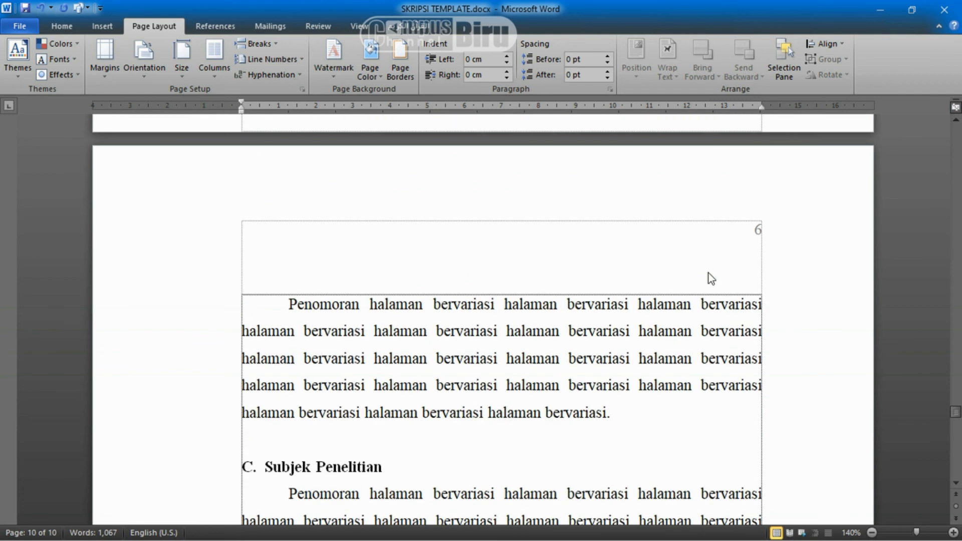
scroll(734, 258, up, 10)
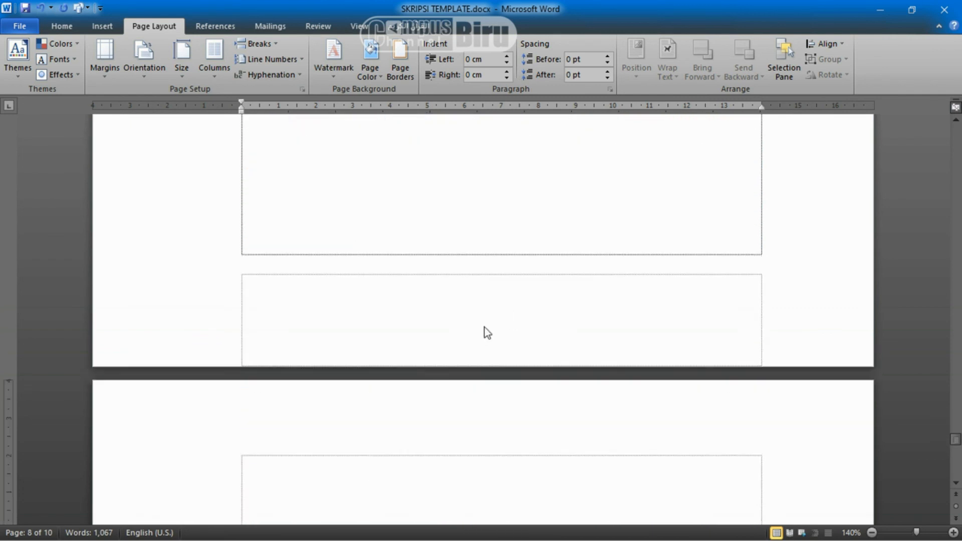
scroll(486, 328, down, 8)
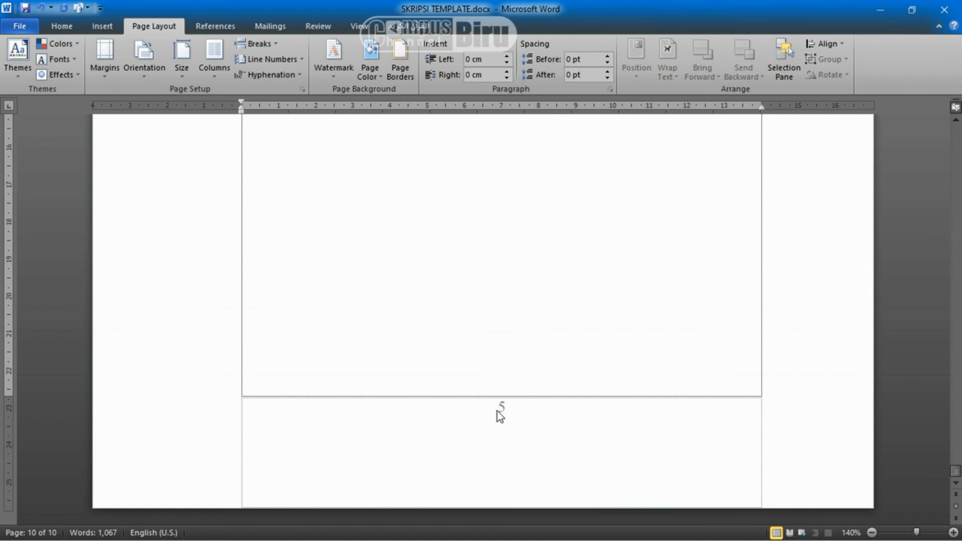
Unlink section 5's first-page footer from the previous section, start its page numbering at 7, and exit header and footer editing
double_click(499, 414)
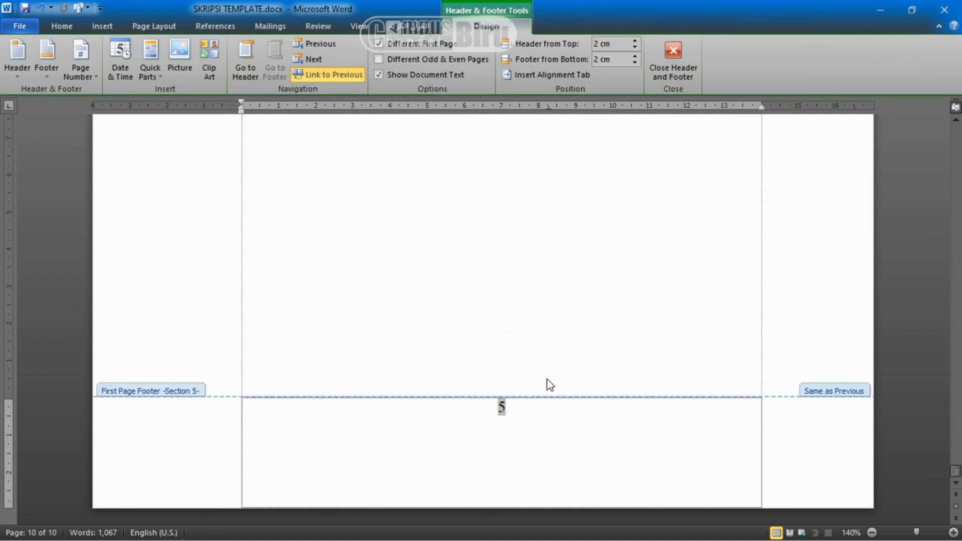
click(317, 78)
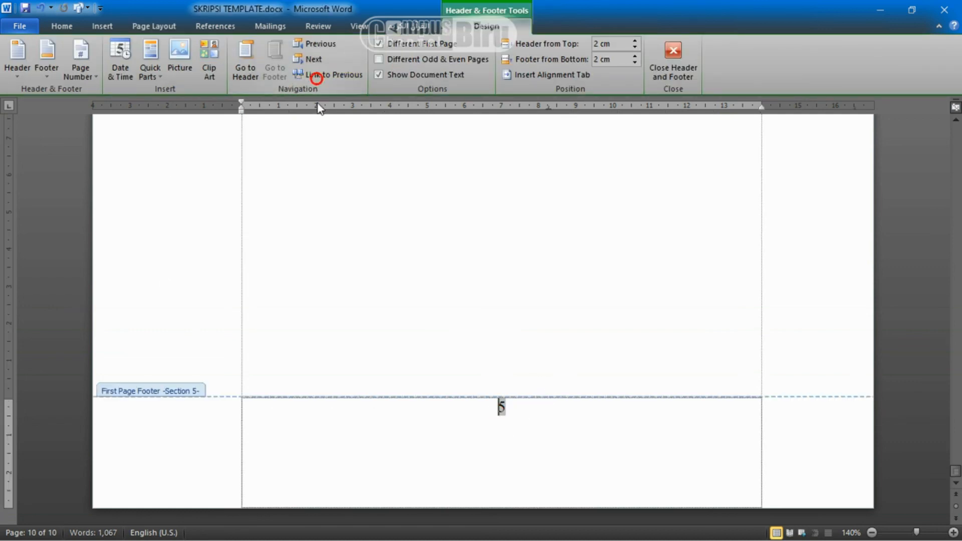
click(82, 74)
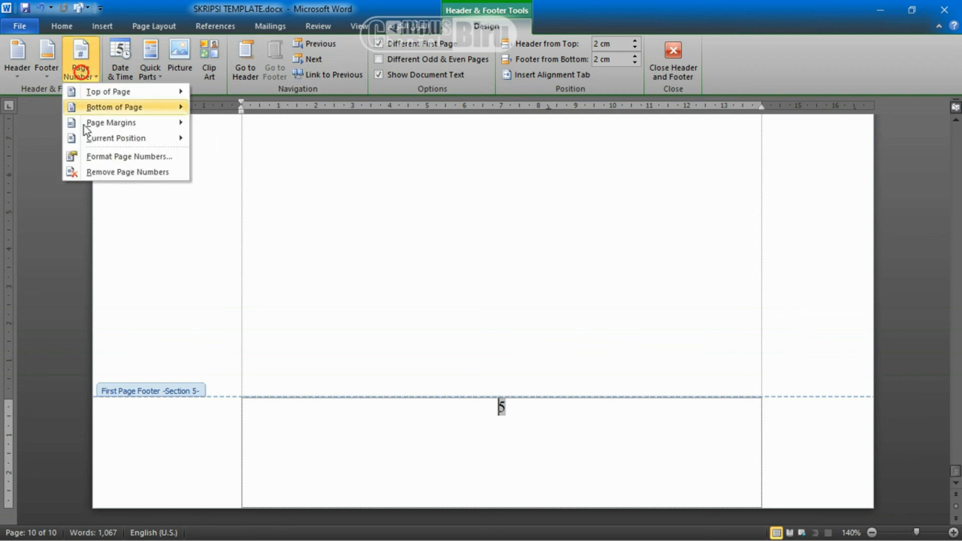
click(94, 157)
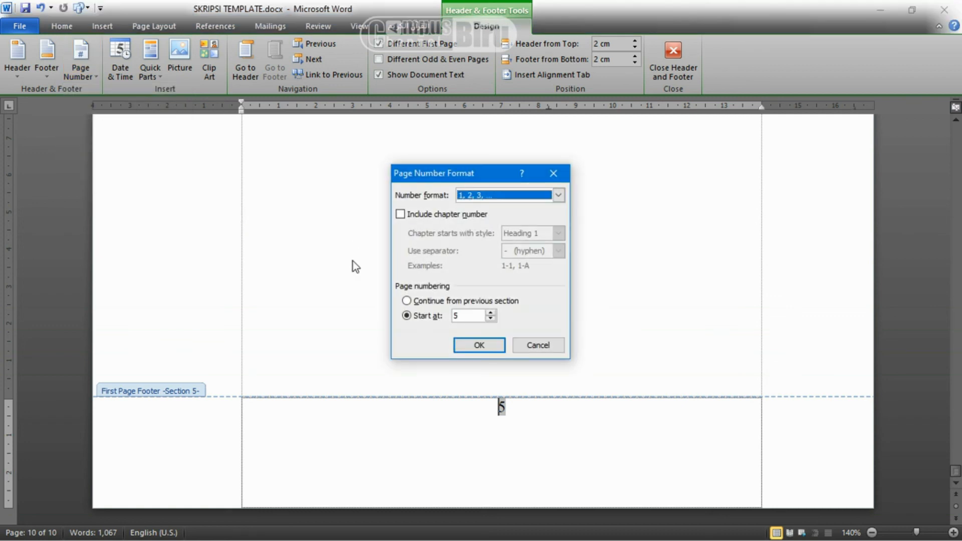
click(491, 313)
click(490, 313)
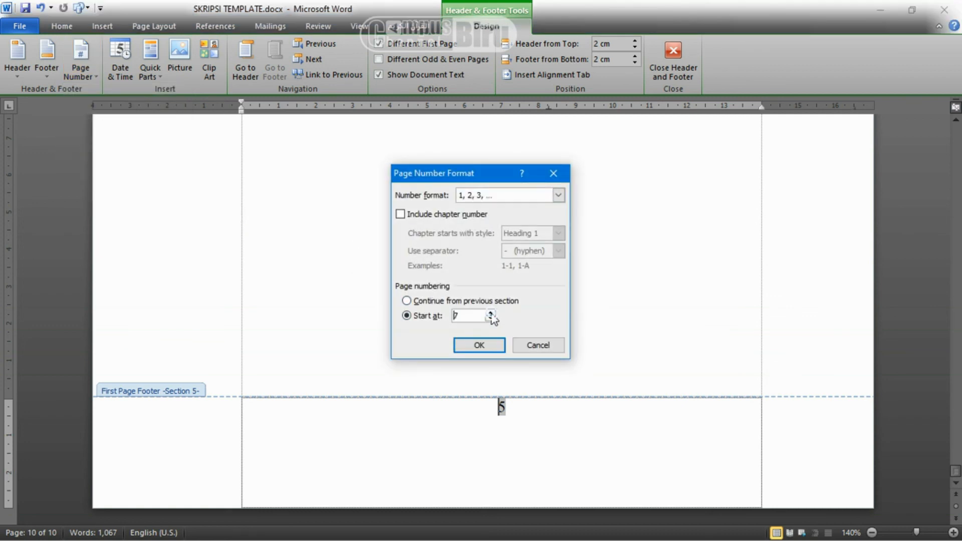
click(480, 345)
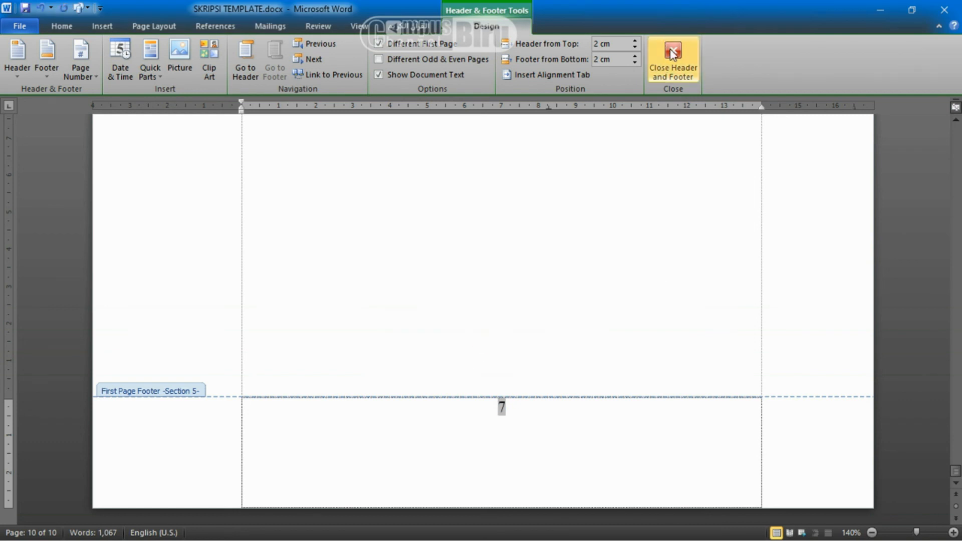
click(669, 50)
Review the page numbers from DAFTAR PUSTAKA back through the chapters, and place the cursor above SKRIPSI on the title page
scroll(521, 311, up, 3)
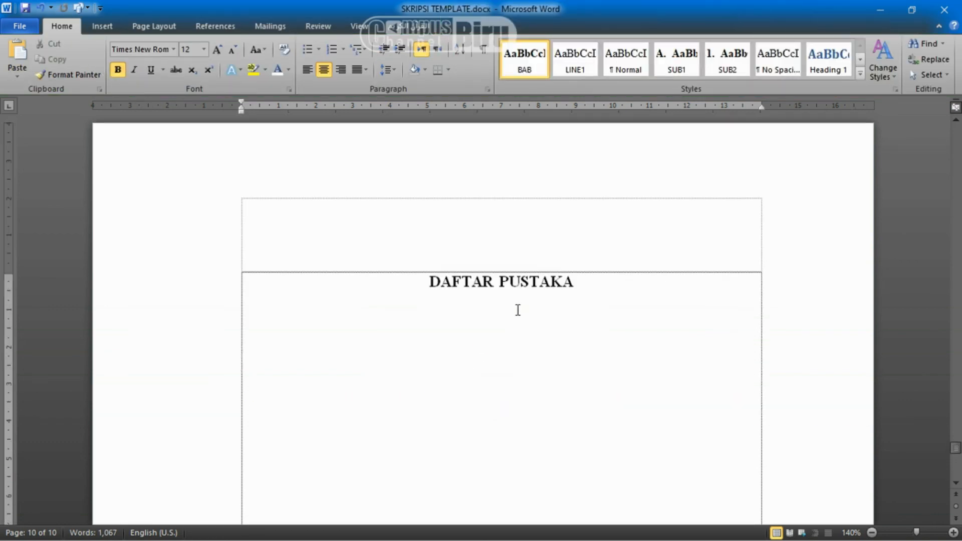
scroll(619, 333, up, 4)
scroll(625, 329, down, 20)
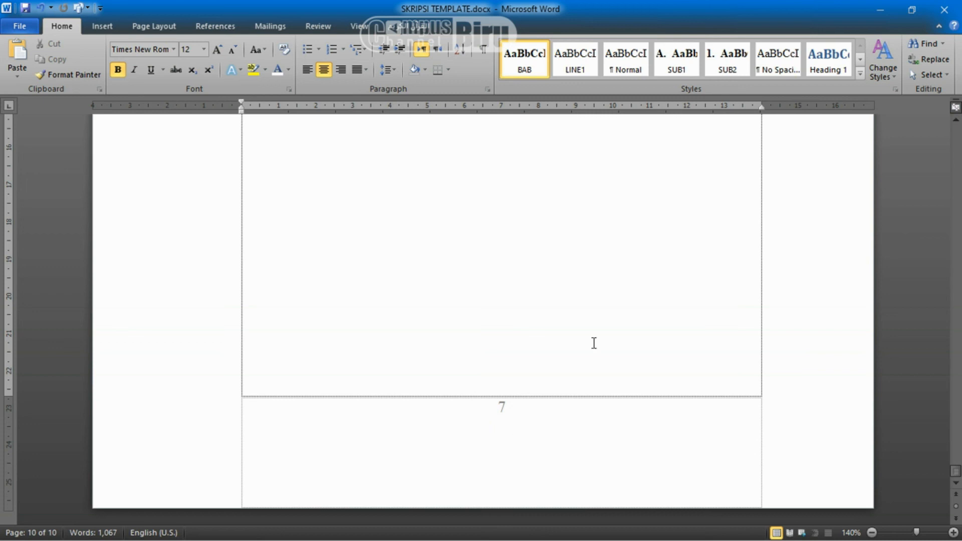
scroll(593, 342, up, 15)
scroll(519, 338, up, 20)
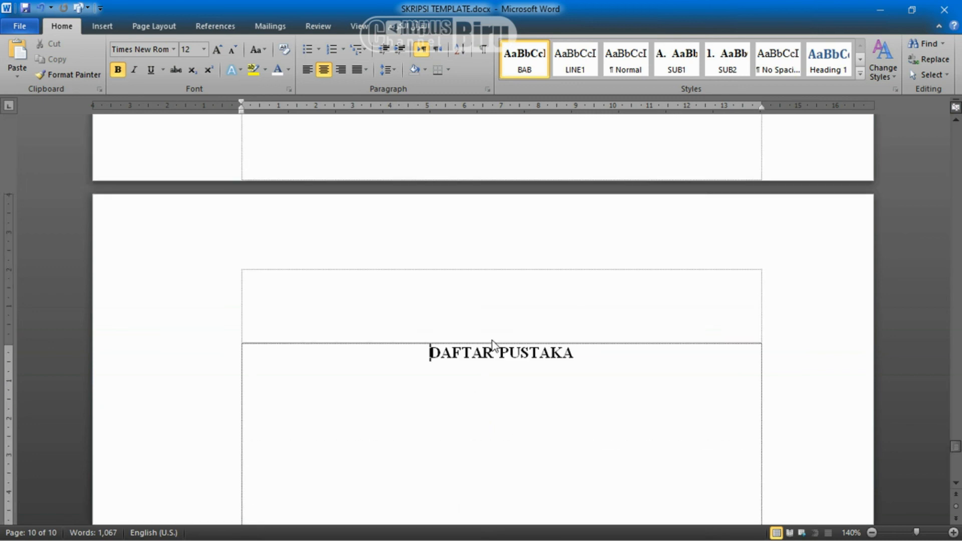
scroll(596, 342, up, 20)
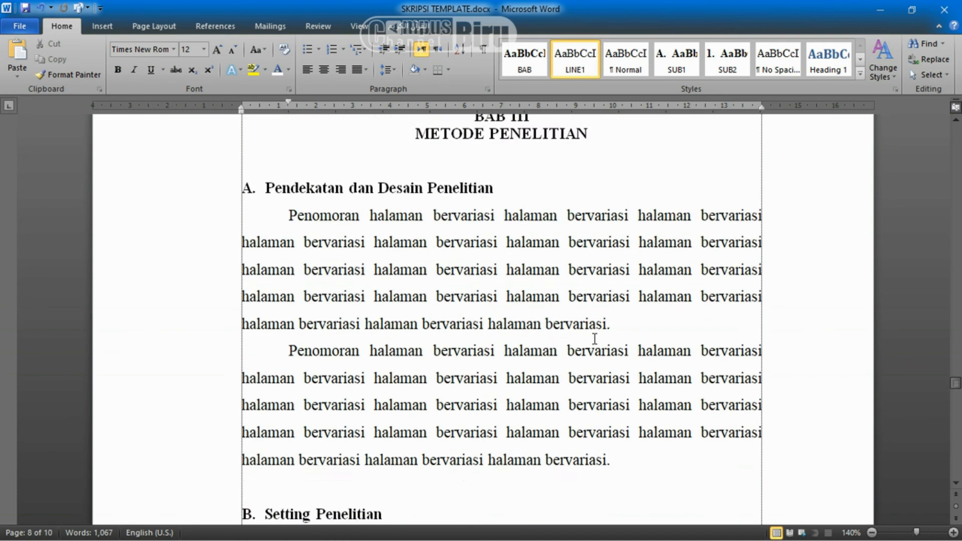
scroll(597, 339, up, 10)
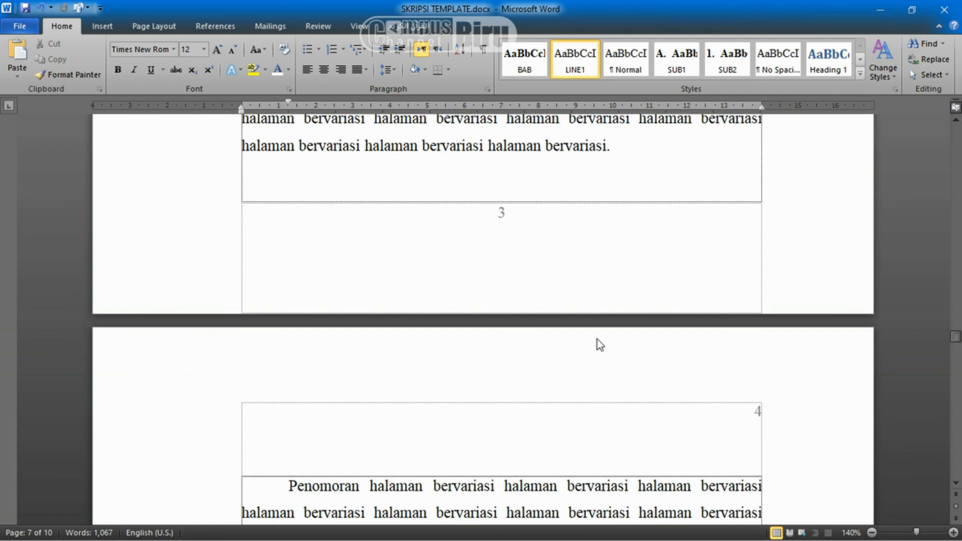
drag(954, 336, 957, 127)
scroll(543, 288, down, 2)
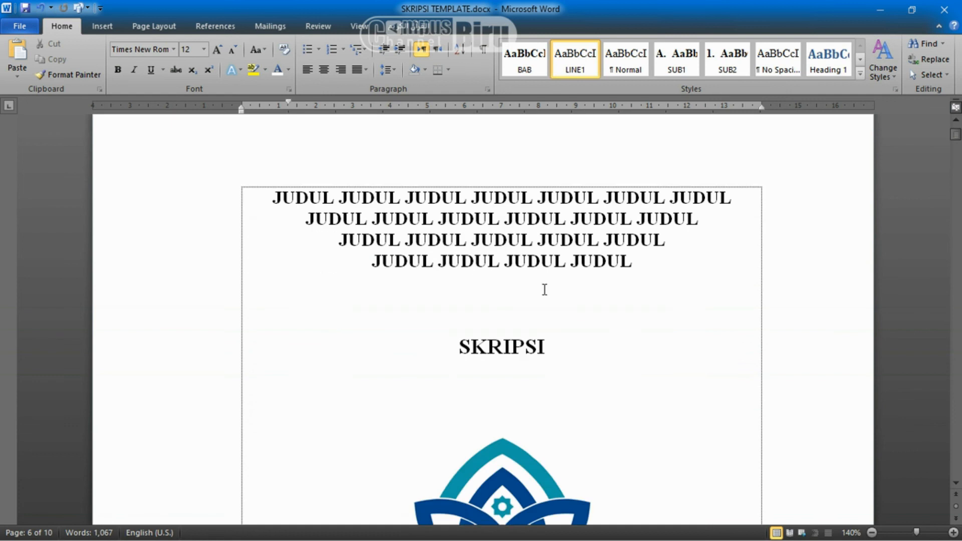
click(485, 281)
click(501, 304)
key(Down)
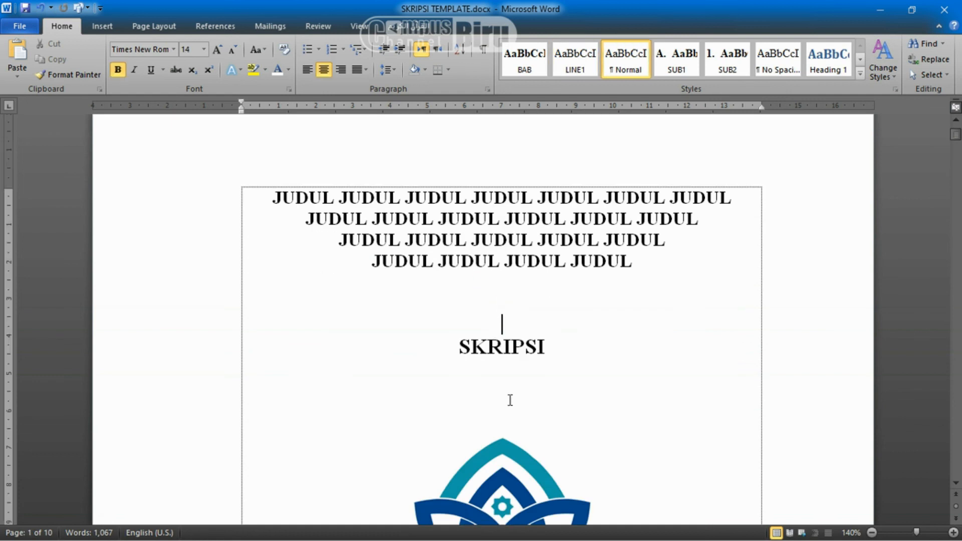